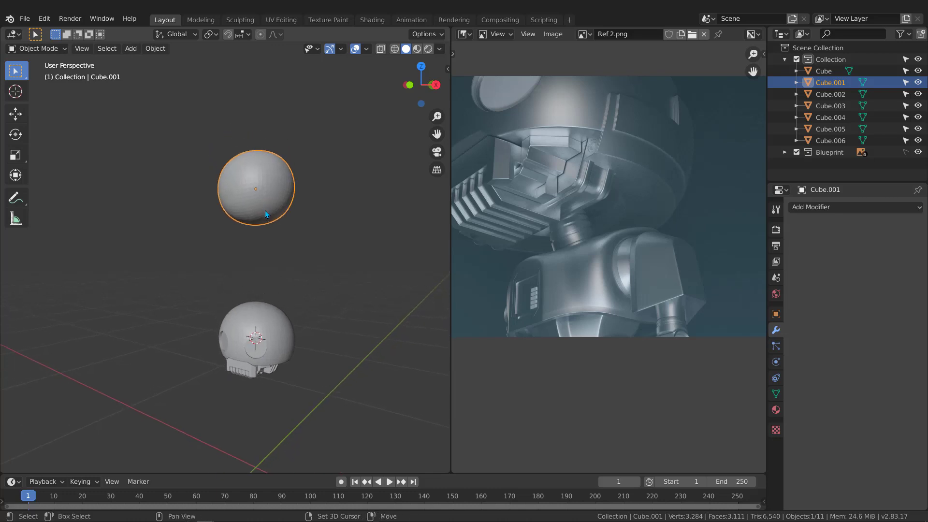
# - Duplicate the selected sphere and place the copy directly above it along the Z axis
pyautogui.hotkey('shift', 'd')
pyautogui.press('z')
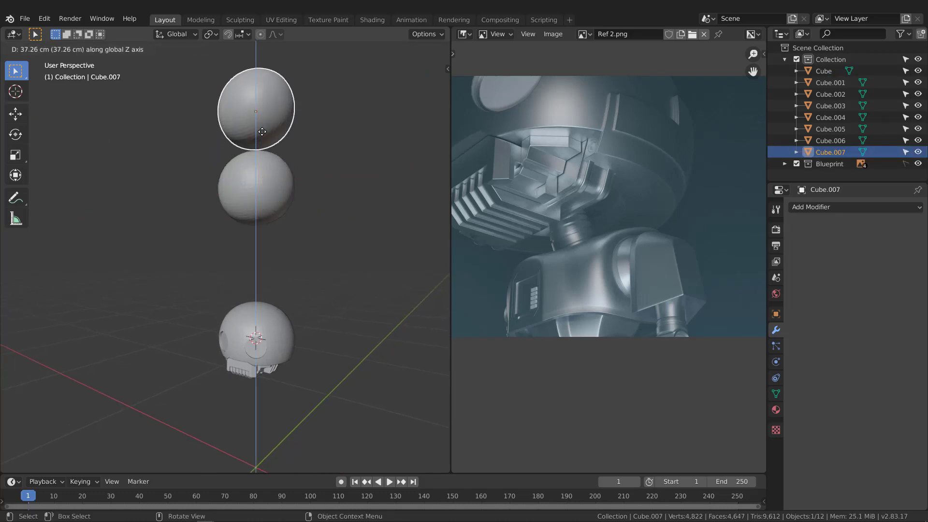
pyautogui.click(261, 130)
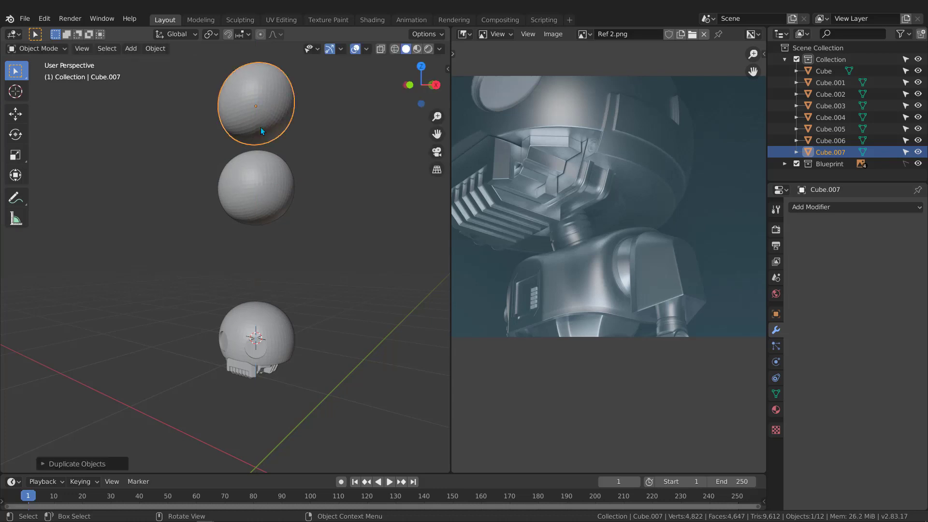
# - Snap the original sphere, Cube.001, to the 3D cursor at the robot head's centre
pyautogui.click(262, 188)
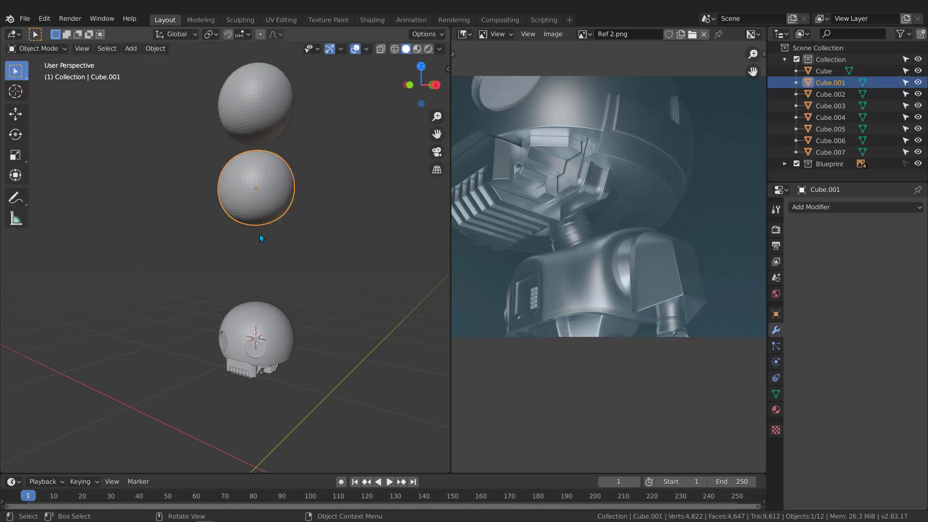
pyautogui.moveTo(260, 236)
pyautogui.mouseDown(button='middle')
pyautogui.moveTo(259, 196)
pyautogui.moveTo(233, 204)
pyautogui.moveTo(255, 227)
pyautogui.moveTo(245, 215)
pyautogui.mouseUp(button='middle')
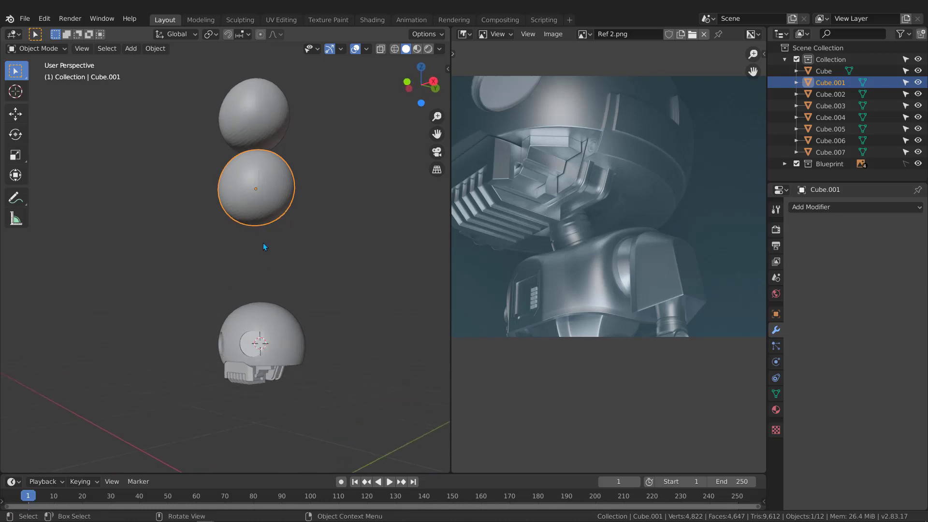
pyautogui.hotkey('shift', 's')
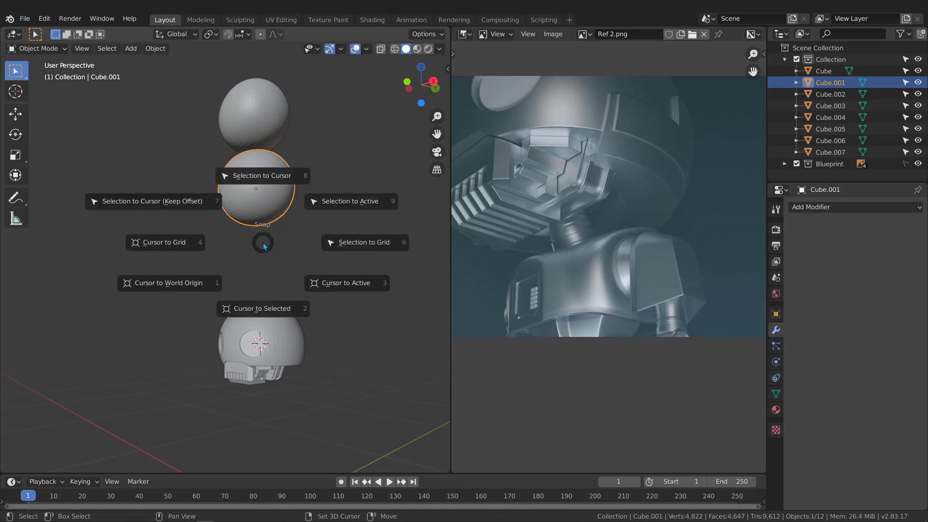
pyautogui.click(256, 174)
# - In the right side view, move the sphere about 0.5 cm along the Y axis toward the back of the head
pyautogui.scroll(3, 261, 340)
pyautogui.moveTo(264, 343)
pyautogui.mouseDown(button='middle')
pyautogui.moveTo(259, 331)
pyautogui.moveTo(222, 325)
pyautogui.moveTo(240, 352)
pyautogui.moveTo(263, 339)
pyautogui.mouseUp(button='middle')
pyautogui.scroll(3, 259, 350)
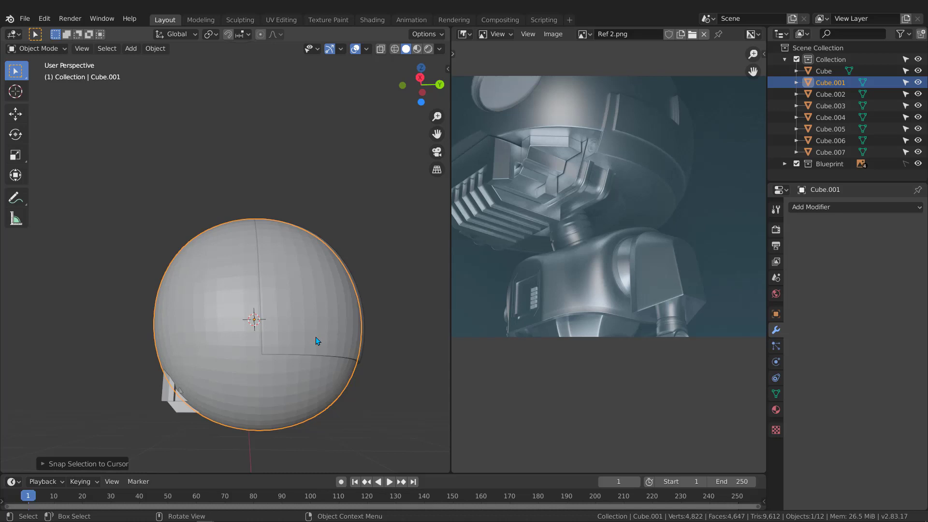
pyautogui.press('KP_3')
pyautogui.scroll(-2, 284, 274)
pyautogui.keyDown('shift'); pyautogui.moveTo(306, 288); pyautogui.dragTo(277, 258, button='middle'); pyautogui.keyUp('shift')
pyautogui.press('g')
pyautogui.press('y')
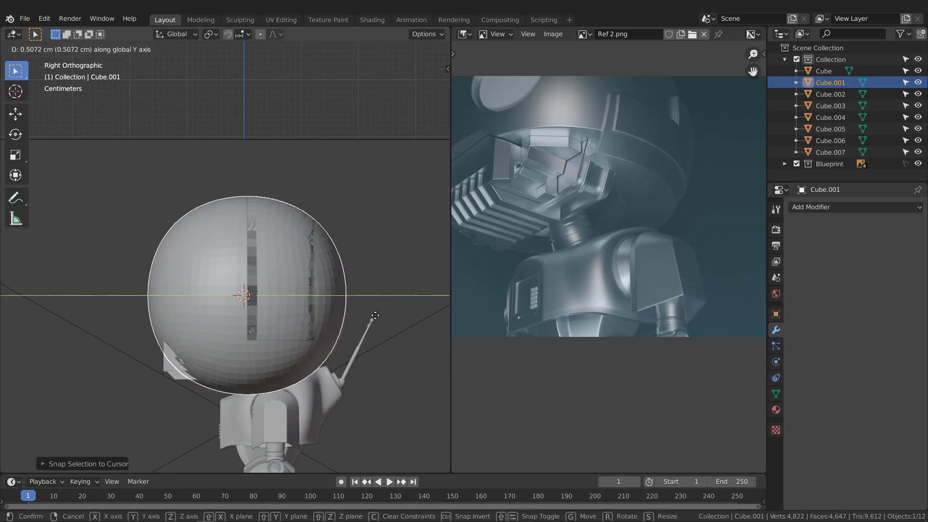
pyautogui.click(375, 315)
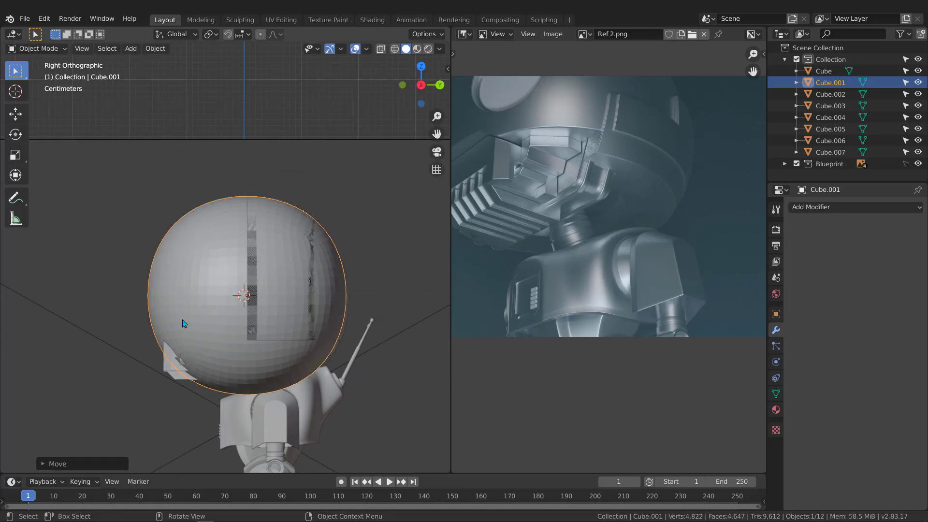
# - Compare the head with the reference image and display the model in wireframe from the right side
pyautogui.moveTo(233, 362); pyautogui.dragTo(296, 305, button='middle')
pyautogui.moveTo(595, 141); pyautogui.dragTo(606, 210, button='middle')
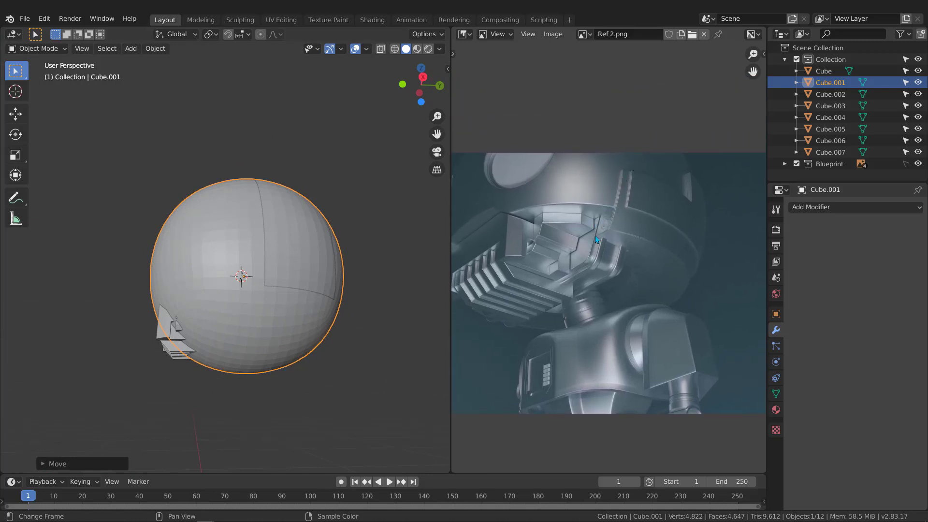
pyautogui.moveTo(642, 191); pyautogui.dragTo(604, 216, button='middle')
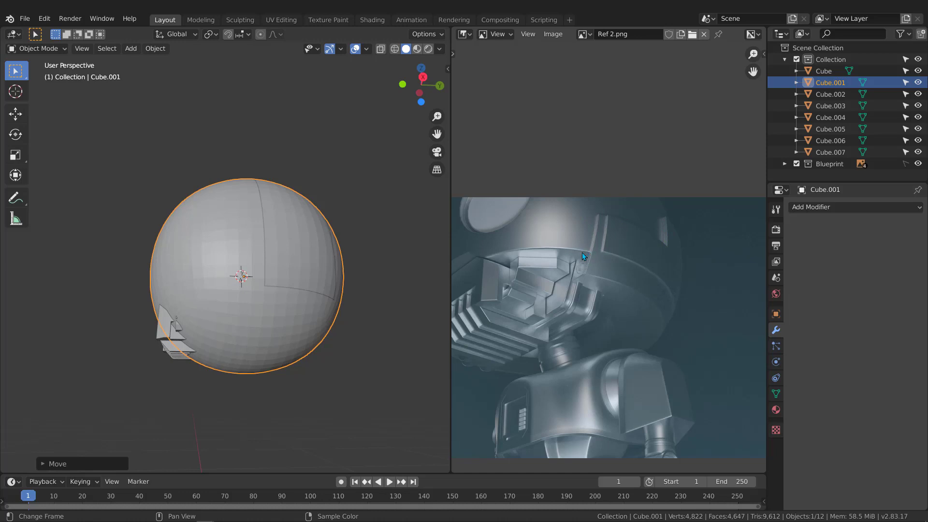
pyautogui.moveTo(290, 252); pyautogui.dragTo(288, 256, button='middle')
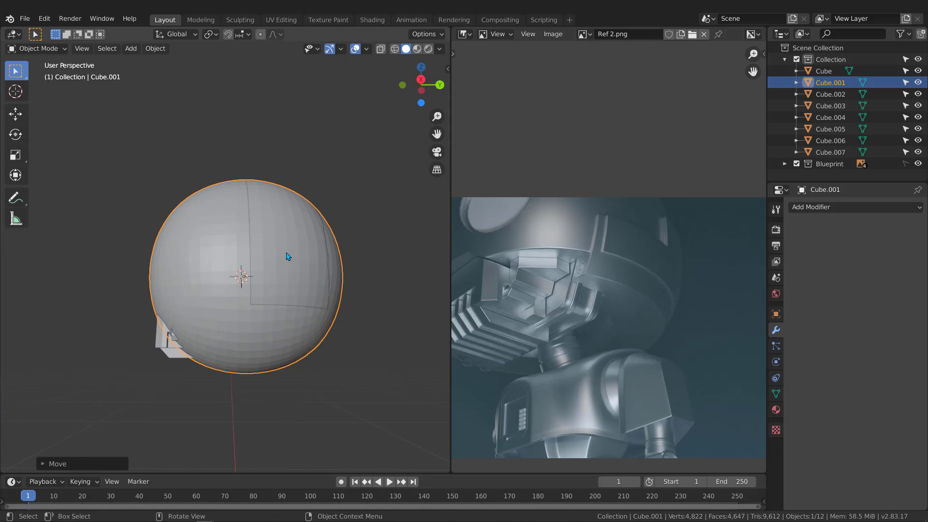
pyautogui.press('KP_3')
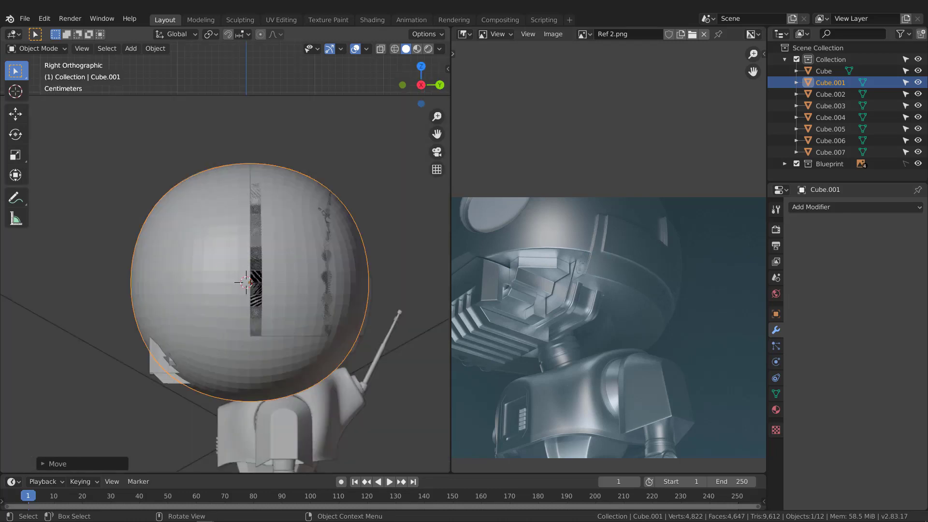
pyautogui.scroll(-1, 265, 256)
pyautogui.scroll(3, 282, 292)
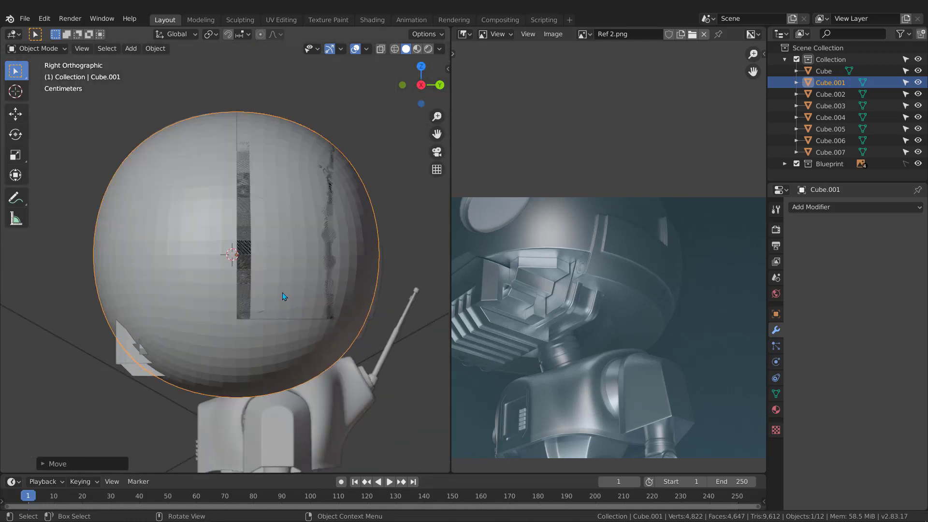
pyautogui.click(269, 286)
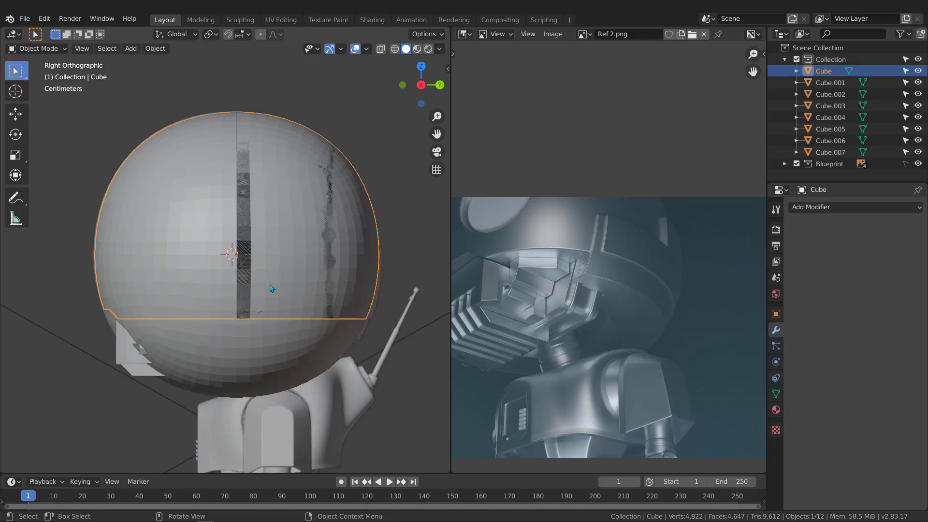
pyautogui.press('z')
pyautogui.click(227, 283)
pyautogui.scroll(-2, 215, 286)
pyautogui.scroll(3, 202, 305)
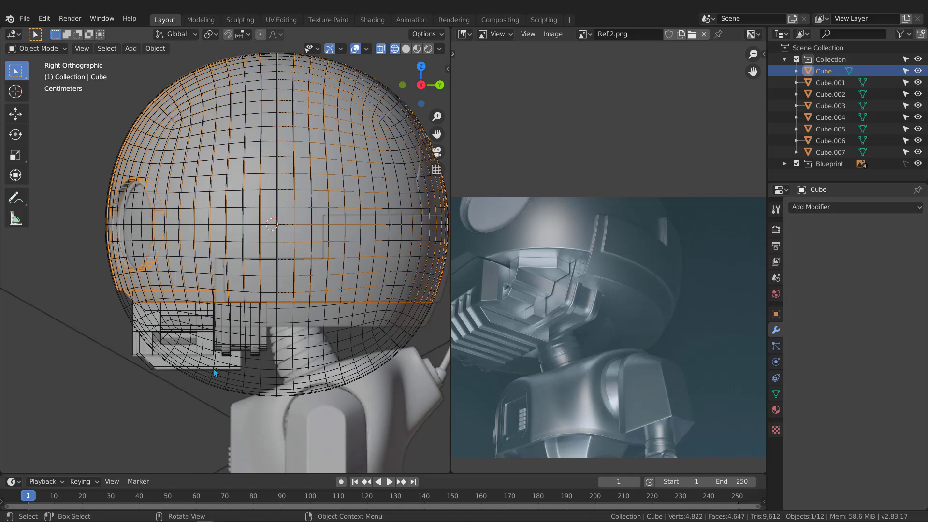
pyautogui.scroll(-2, 238, 222)
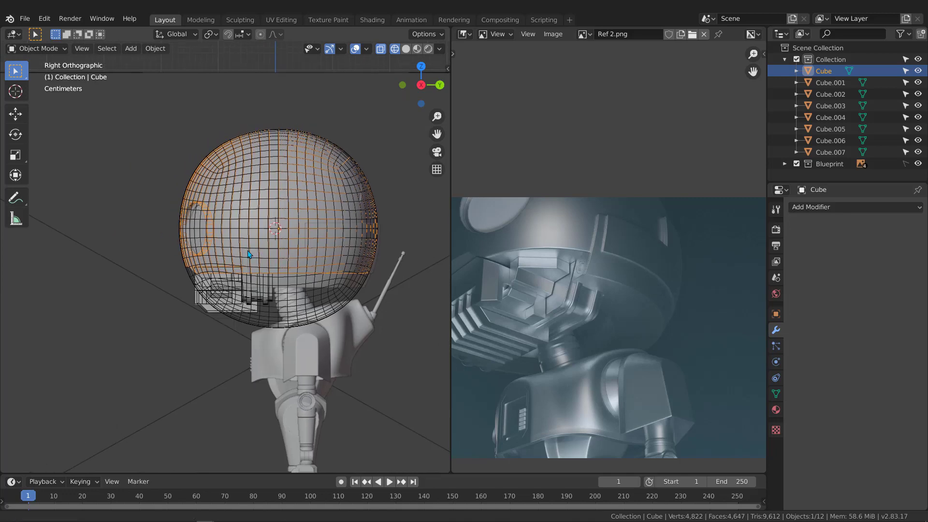
pyautogui.scroll(1, 256, 258)
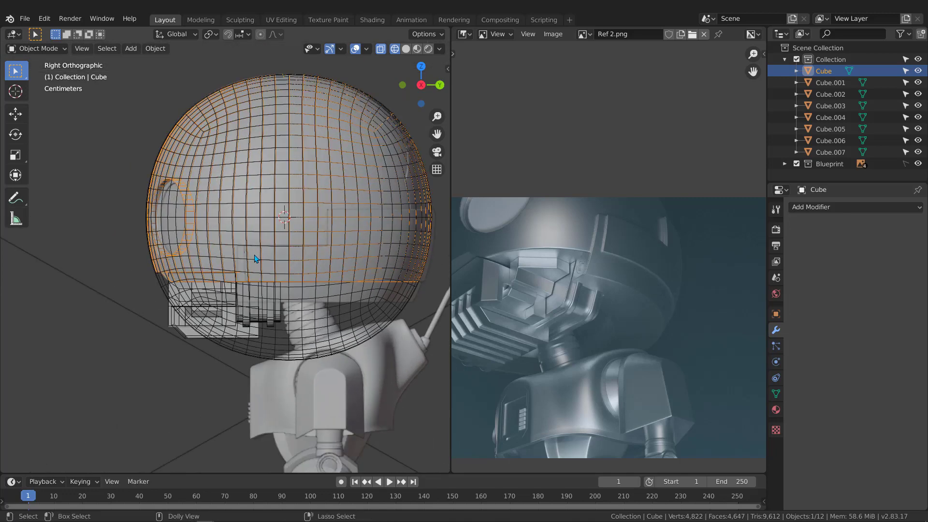
pyautogui.hotkey('ctrl', 'shift', 'b')
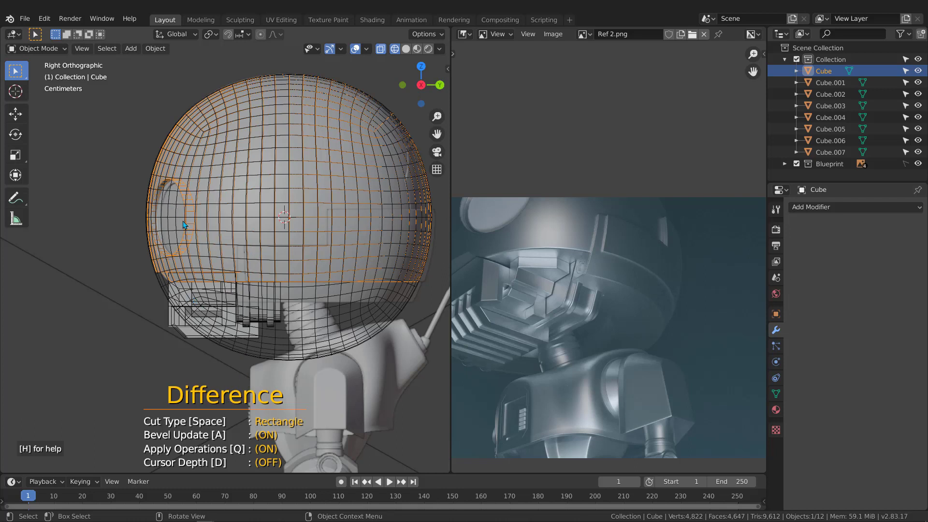
pyautogui.scroll(2, 163, 249)
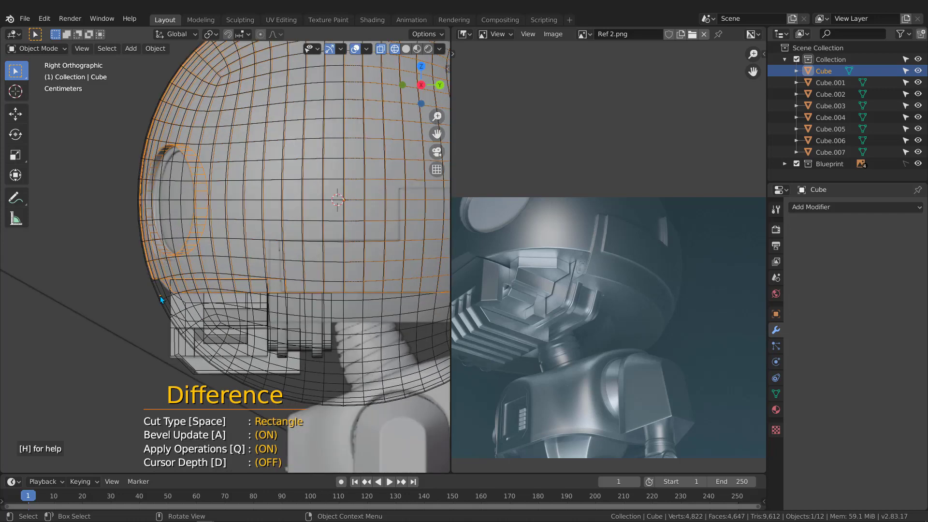
pyautogui.press('Escape')
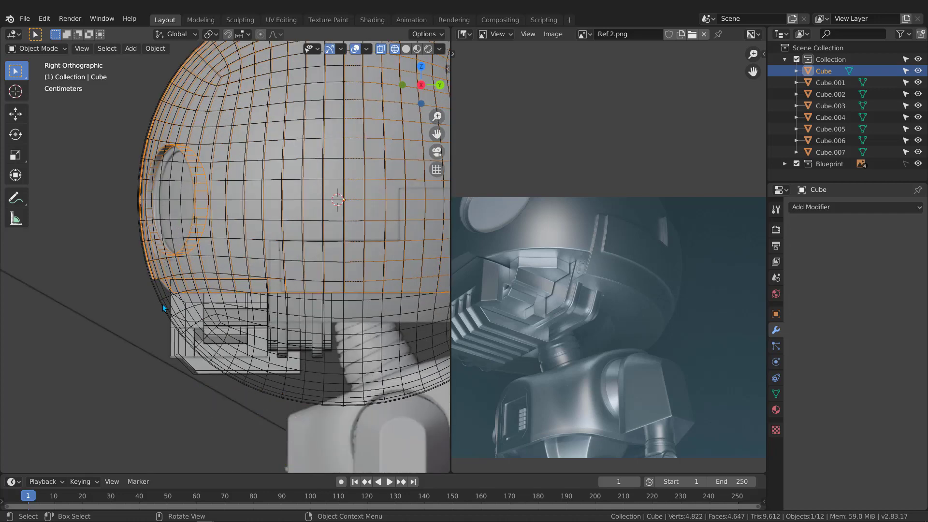
# - Cut away the front part of the Cube.001 sphere with a rectangular Difference cut, up to just ahead of the 3D cursor
pyautogui.click(160, 299)
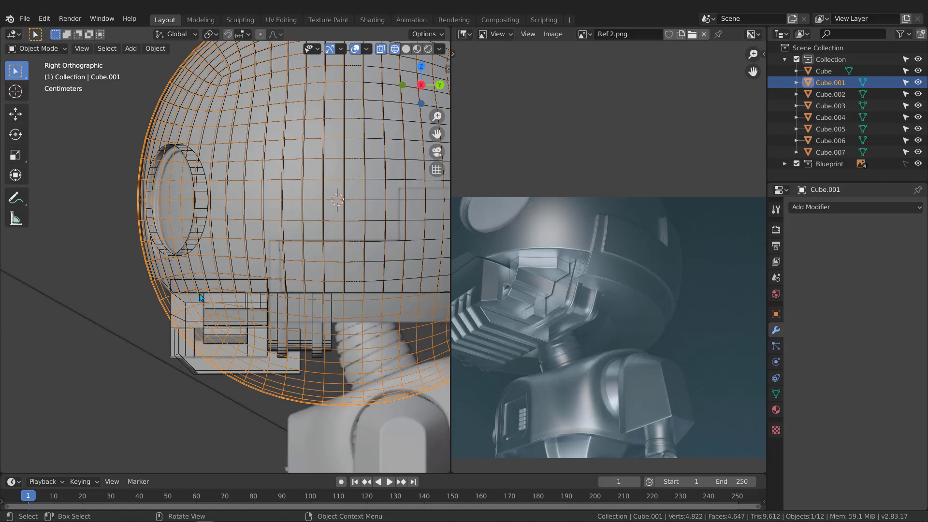
pyautogui.scroll(-3, 178, 290)
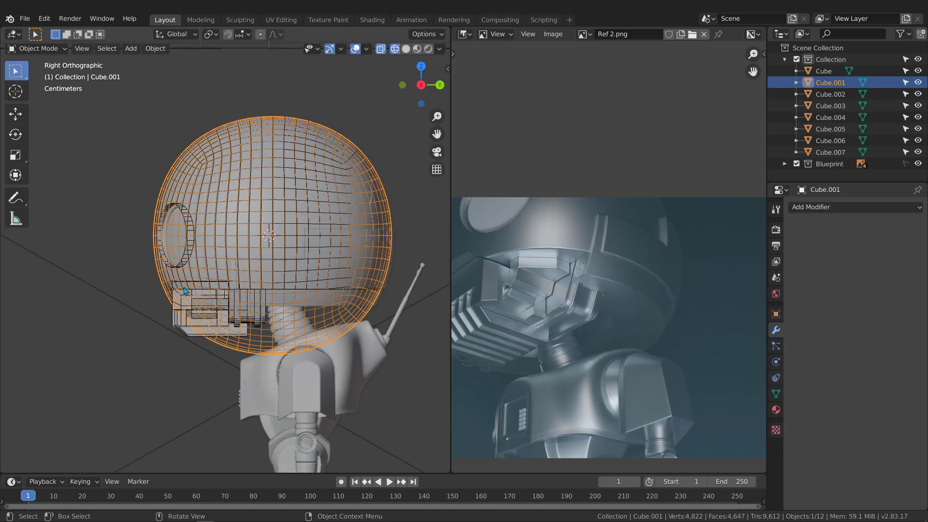
pyautogui.hotkey('ctrl', 'shift', 'x')
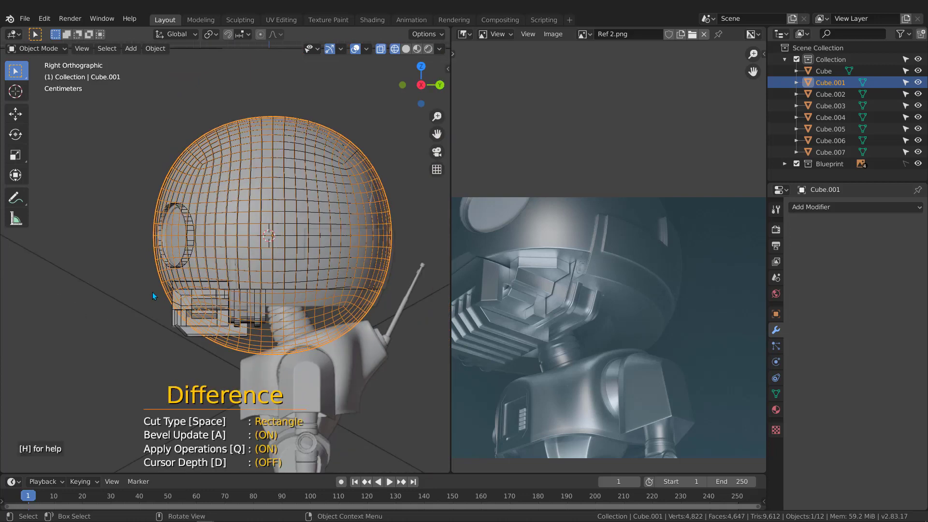
pyautogui.scroll(1, 152, 292)
pyautogui.scroll(-1, 135, 136)
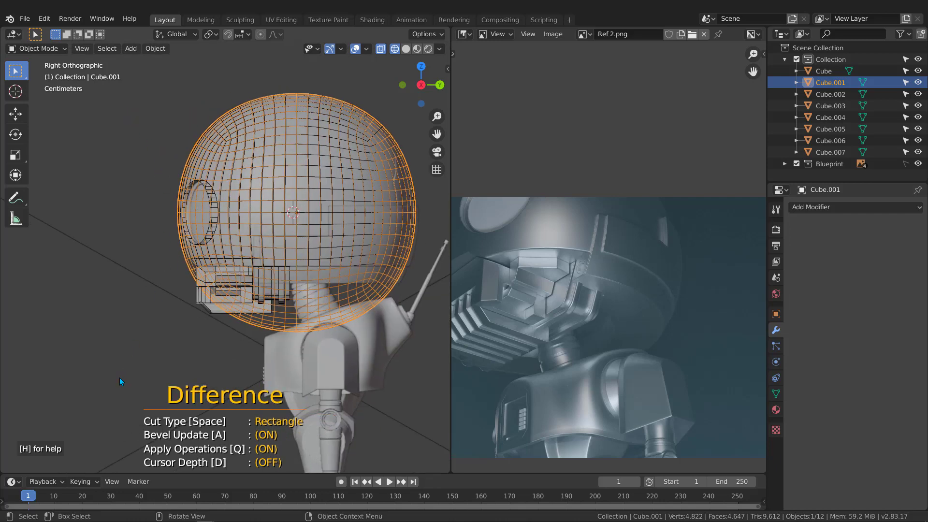
pyautogui.moveTo(120, 376)
pyautogui.mouseDown()
pyautogui.moveTo(137, 314)
pyautogui.moveTo(220, 223)
pyautogui.moveTo(227, 138)
pyautogui.moveTo(244, 109)
pyautogui.moveTo(145, 218)
pyautogui.moveTo(258, 99)
pyautogui.moveTo(227, 192)
pyautogui.moveTo(242, 254)
pyautogui.moveTo(256, 234)
pyautogui.moveTo(252, 244)
pyautogui.moveTo(253, 66)
pyautogui.mouseUp()
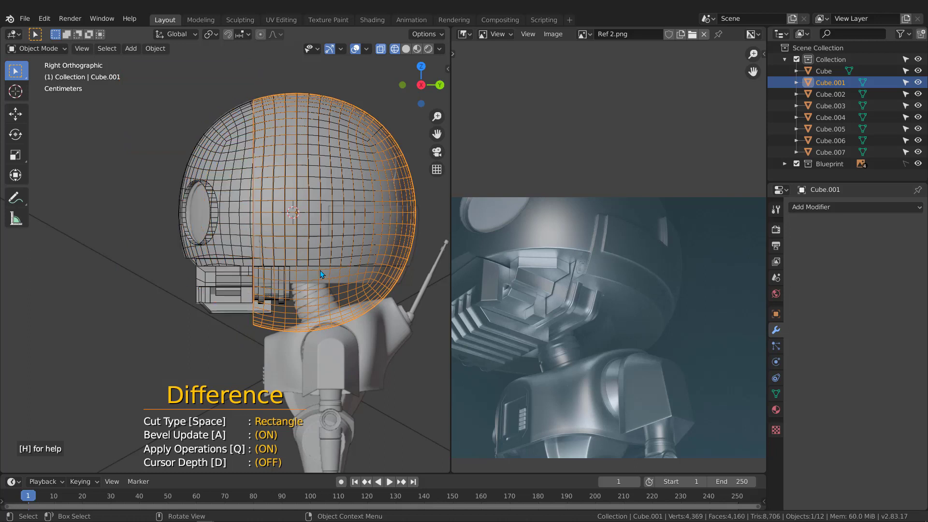
# - Cut away the upper part of the remaining sphere with a rectangular Difference cut, down to just above the 3D cursor
pyautogui.keyDown('shift'); pyautogui.moveTo(384, 210); pyautogui.dragTo(364, 216, button='middle'); pyautogui.keyUp('shift')
pyautogui.scroll(5, 378, 209)
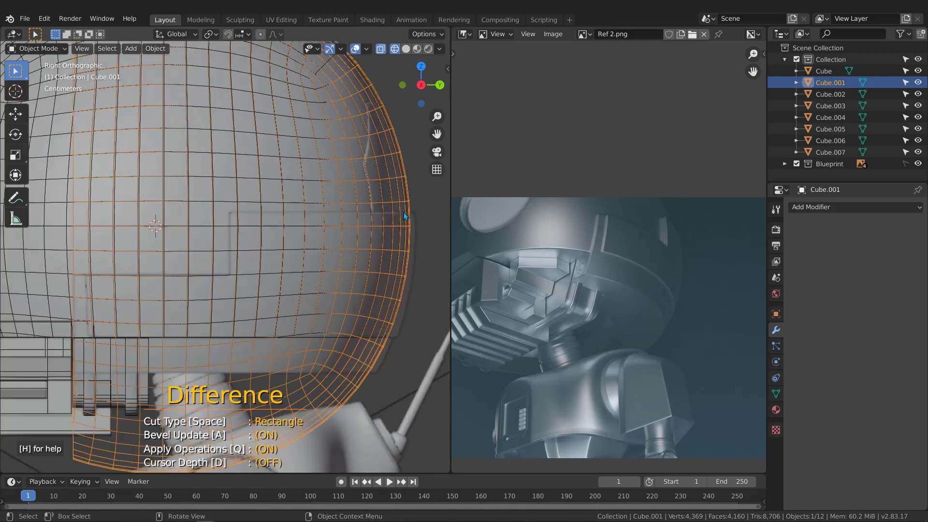
pyautogui.scroll(-8, 311, 215)
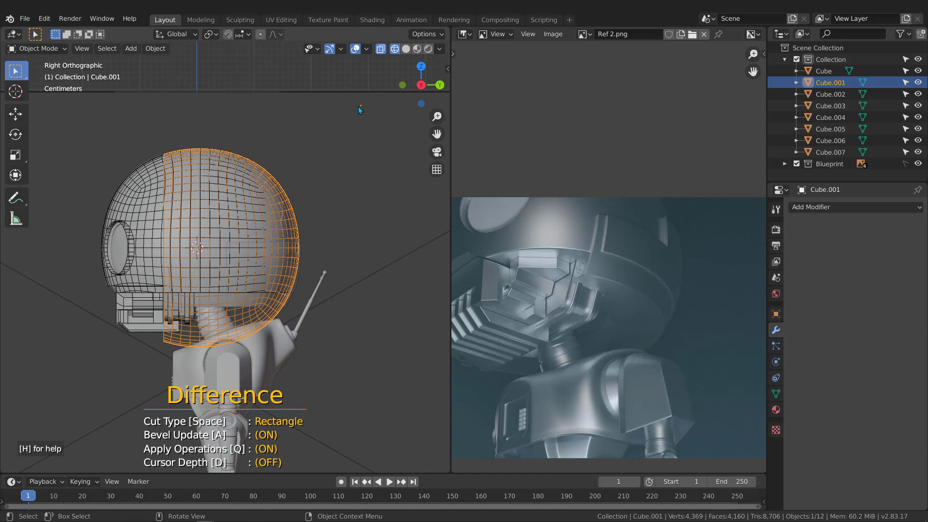
pyautogui.moveTo(361, 106); pyautogui.dragTo(86, 242)
# - Cut off the sphere's underside with a rectangular Difference cut, slightly below the head's lower edge
pyautogui.scroll(3, 153, 328)
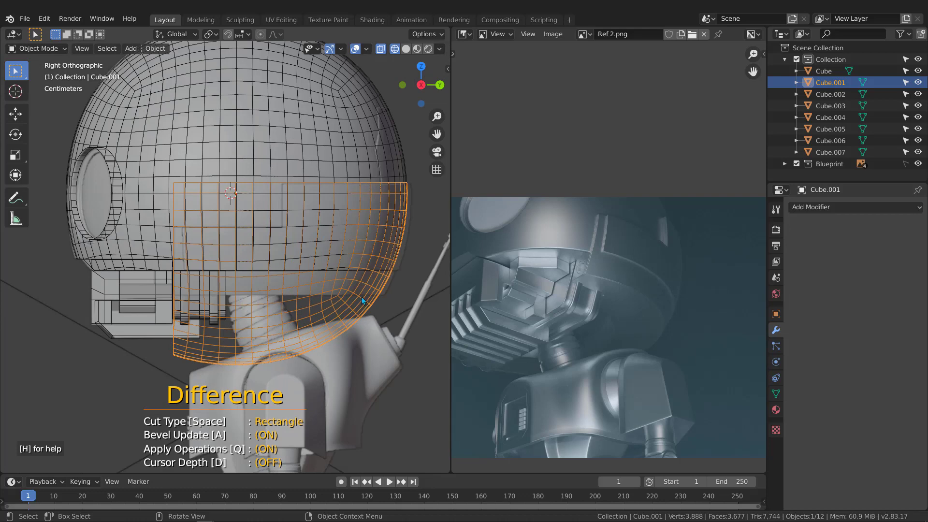
pyautogui.scroll(1, 218, 300)
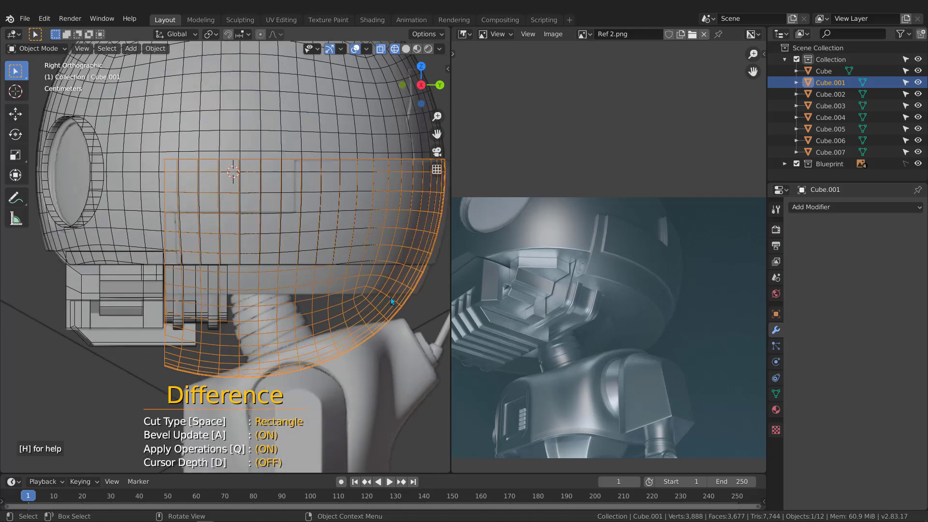
pyautogui.scroll(-2, 390, 295)
pyautogui.moveTo(131, 373); pyautogui.dragTo(400, 294)
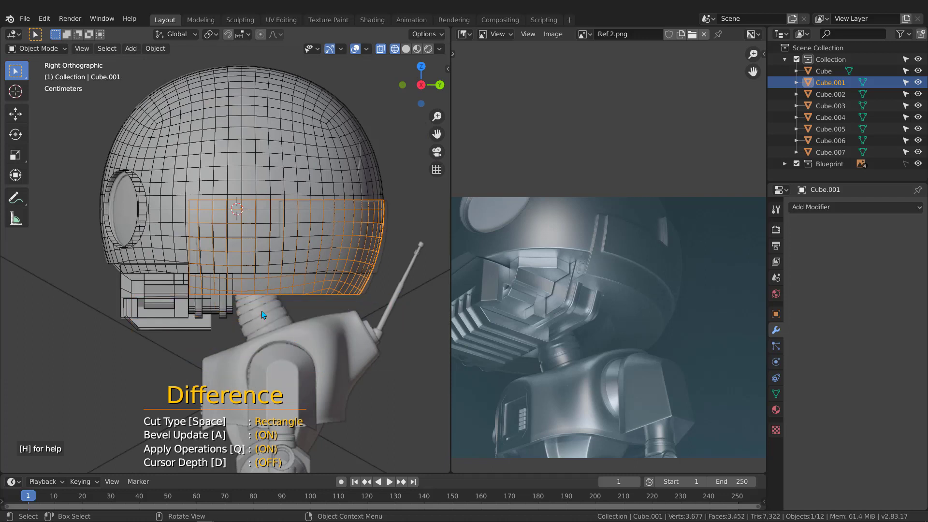
# - Leave the cutting tool and inspect the trimmed shell around the back of the head in solid shading
pyautogui.moveTo(237, 282); pyautogui.dragTo(251, 334, button='middle')
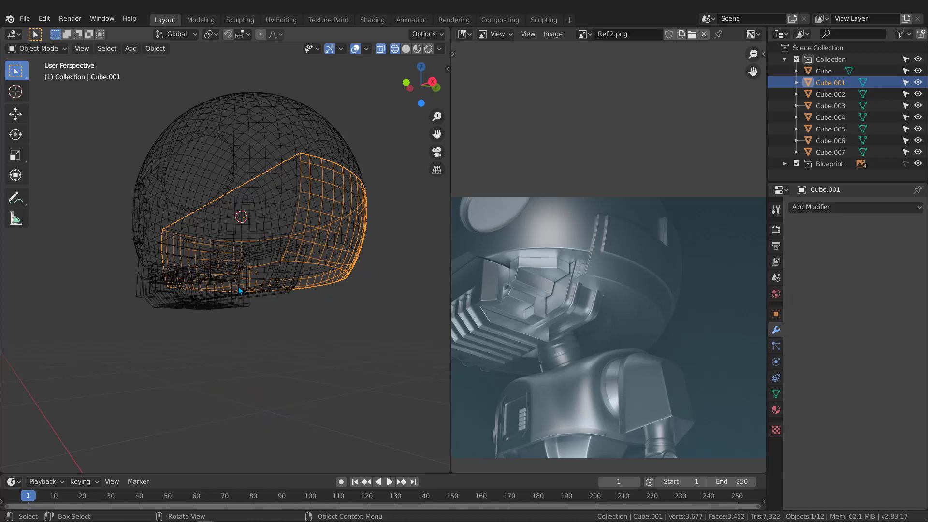
pyautogui.press('z')
pyautogui.click(413, 273)
pyautogui.moveTo(324, 233); pyautogui.dragTo(302, 245, button='middle')
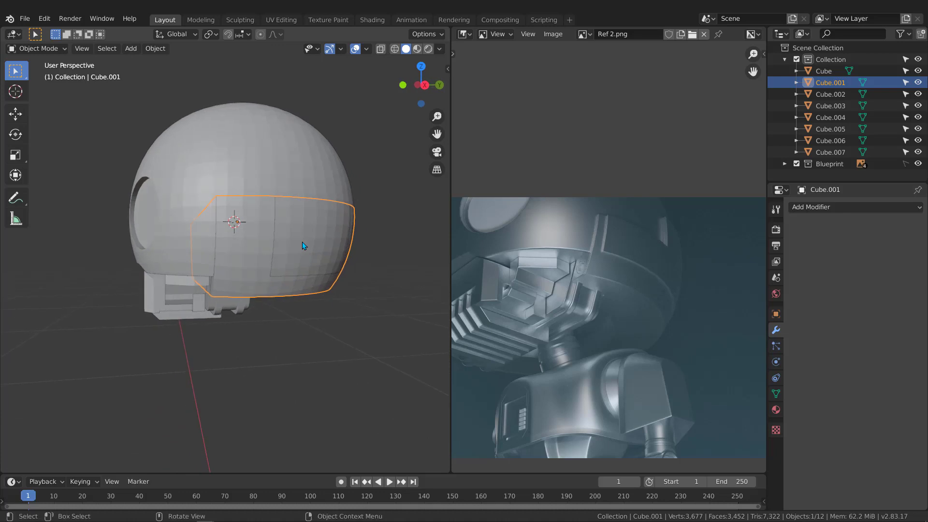
# - Check the shell from the front and return to the right side view in wireframe shading
pyautogui.press('KP_1')
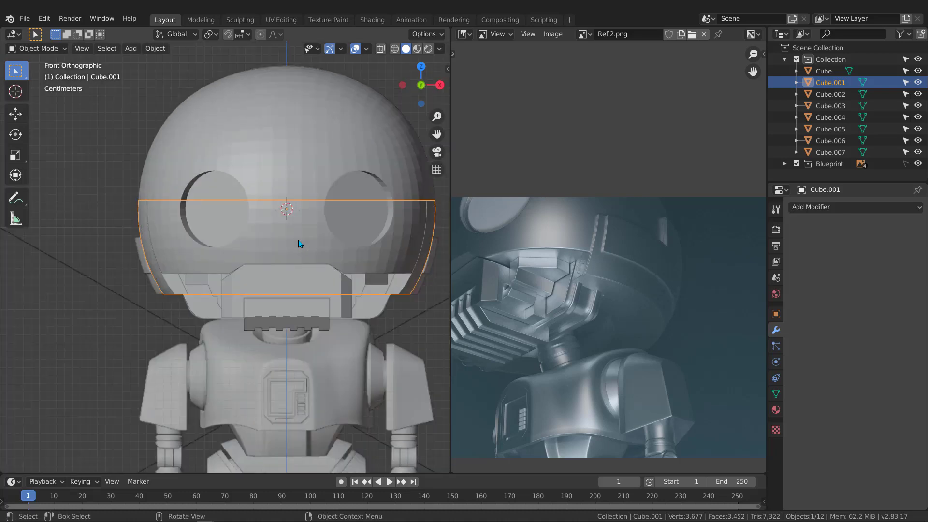
pyautogui.press('KP_3')
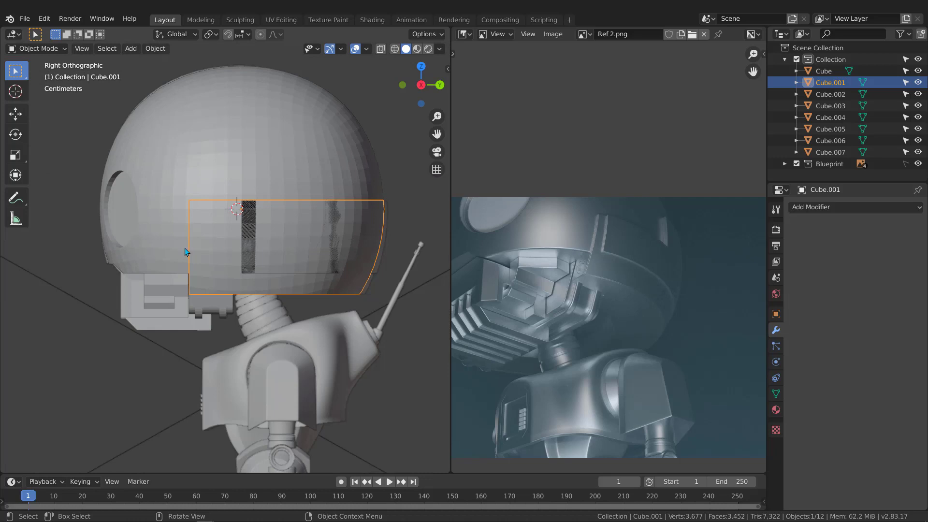
pyautogui.hotkey('shift', 'z')
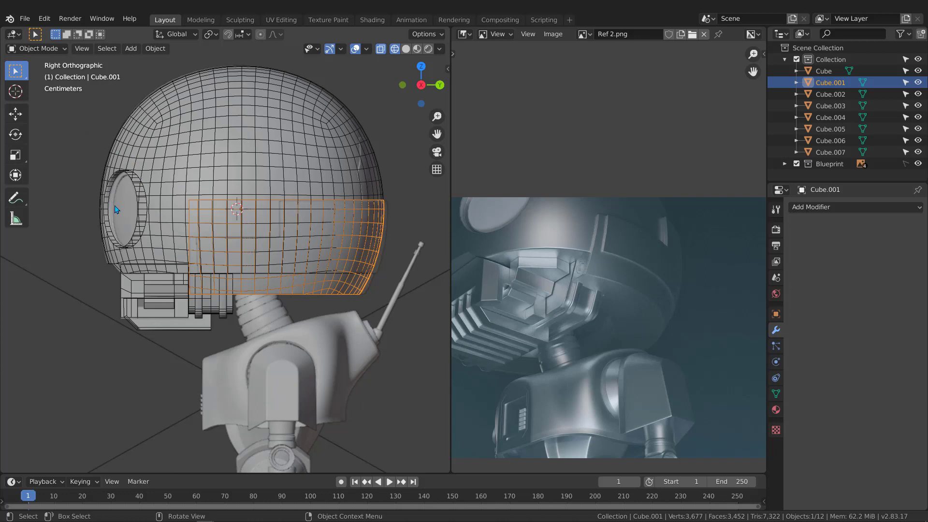
# - Cut a rectangular notch out of the shell's upper front with a Difference cut, ending behind the 3D cursor, and check it in solid shading
pyautogui.hotkey('ctrl', 'shift', 'x')
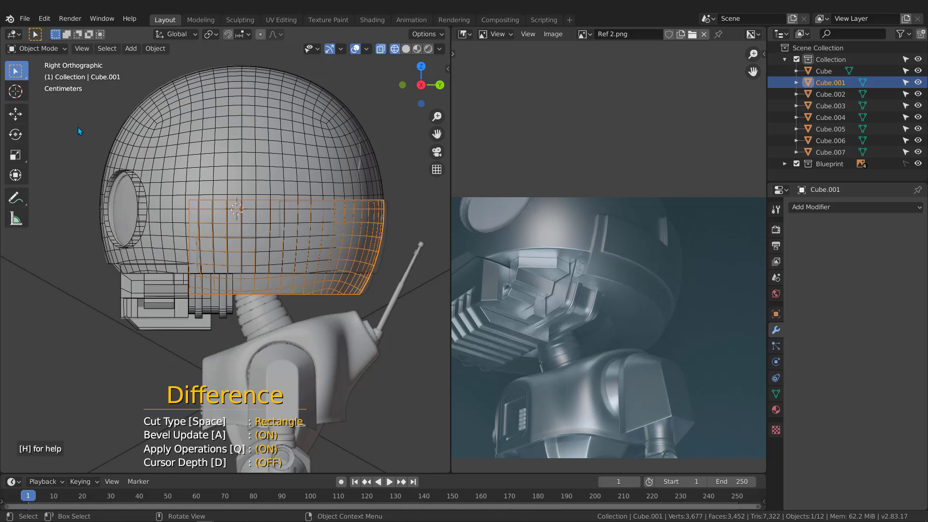
pyautogui.moveTo(78, 127); pyautogui.dragTo(88, 172)
pyautogui.moveTo(80, 407)
pyautogui.mouseDown()
pyautogui.moveTo(155, 342)
pyautogui.moveTo(203, 317)
pyautogui.moveTo(77, 414)
pyautogui.moveTo(205, 327)
pyautogui.moveTo(184, 309)
pyautogui.moveTo(171, 263)
pyautogui.moveTo(196, 183)
pyautogui.moveTo(289, 195)
pyautogui.moveTo(232, 323)
pyautogui.moveTo(165, 248)
pyautogui.moveTo(219, 152)
pyautogui.moveTo(292, 139)
pyautogui.moveTo(312, 202)
pyautogui.moveTo(215, 278)
pyautogui.moveTo(144, 206)
pyautogui.mouseUp()
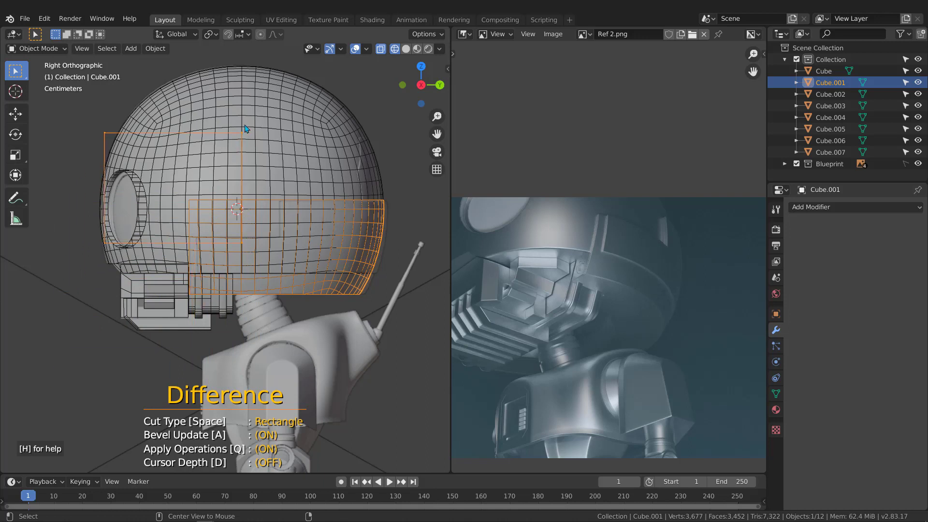
pyautogui.click(279, 130)
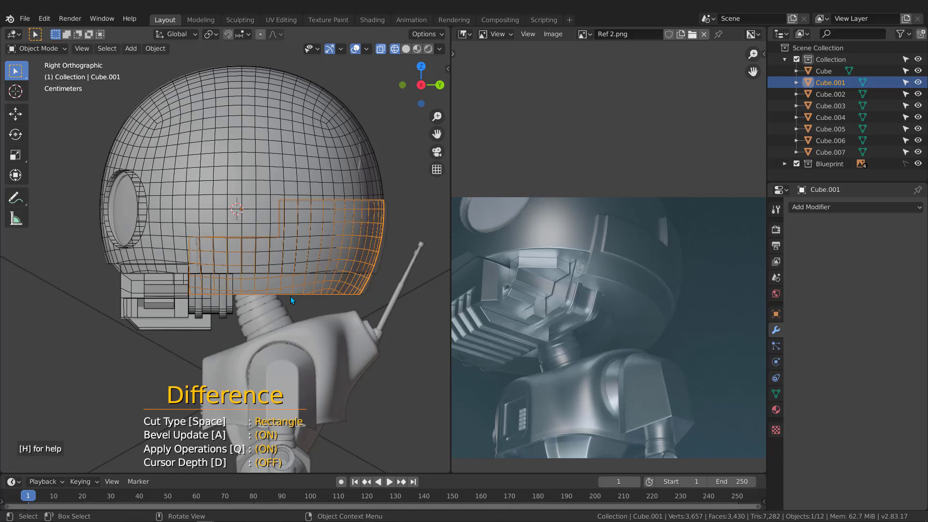
pyautogui.hotkey('shift', 'z')
pyautogui.moveTo(291, 296)
pyautogui.mouseDown(button='middle')
pyautogui.moveTo(326, 273)
pyautogui.moveTo(297, 257)
pyautogui.moveTo(354, 204)
pyautogui.moveTo(277, 190)
pyautogui.moveTo(239, 197)
pyautogui.moveTo(331, 204)
pyautogui.moveTo(363, 218)
pyautogui.moveTo(335, 211)
pyautogui.moveTo(323, 213)
pyautogui.moveTo(370, 211)
pyautogui.moveTo(280, 230)
pyautogui.moveTo(313, 214)
pyautogui.moveTo(318, 143)
pyautogui.moveTo(414, 143)
pyautogui.moveTo(49, 192)
pyautogui.moveTo(48, 219)
pyautogui.moveTo(372, 233)
pyautogui.moveTo(314, 237)
pyautogui.moveTo(359, 216)
pyautogui.mouseUp(button='middle')
pyautogui.hotkey('shift', 'z')
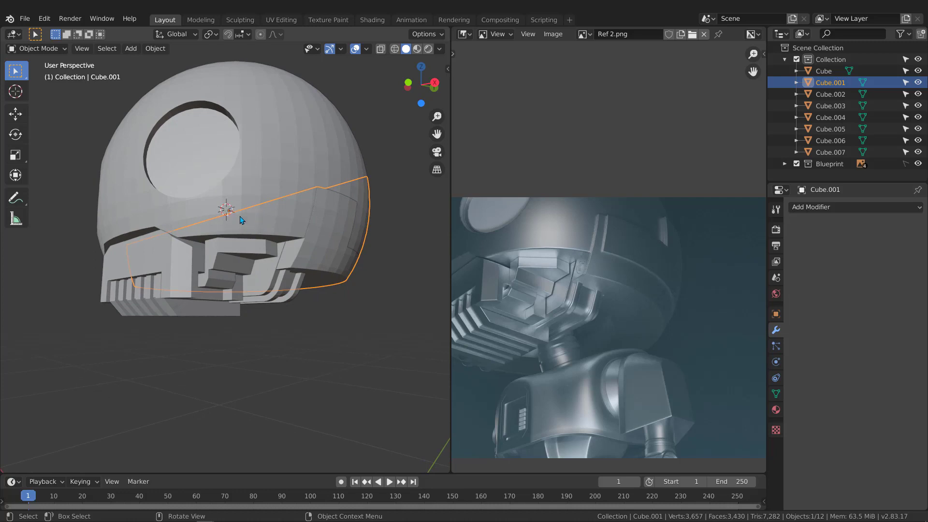
# - Snap the 3D cursor to the selected rear shell
pyautogui.moveTo(229, 217); pyautogui.dragTo(270, 224, button='middle')
pyautogui.hotkey('shift', 's')
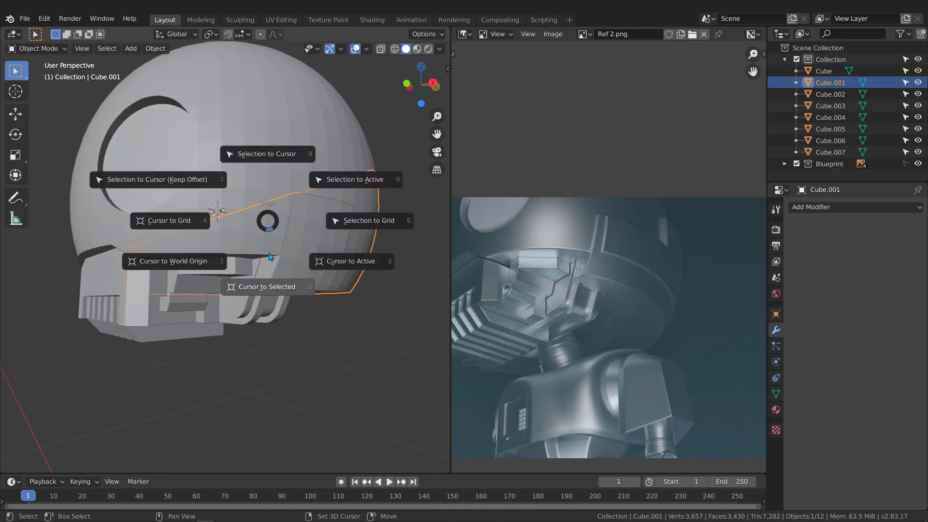
pyautogui.click(267, 286)
# - Duplicate the notched shell in the right side view and place the copy above and behind the head
pyautogui.moveTo(268, 286); pyautogui.dragTo(267, 228, button='middle')
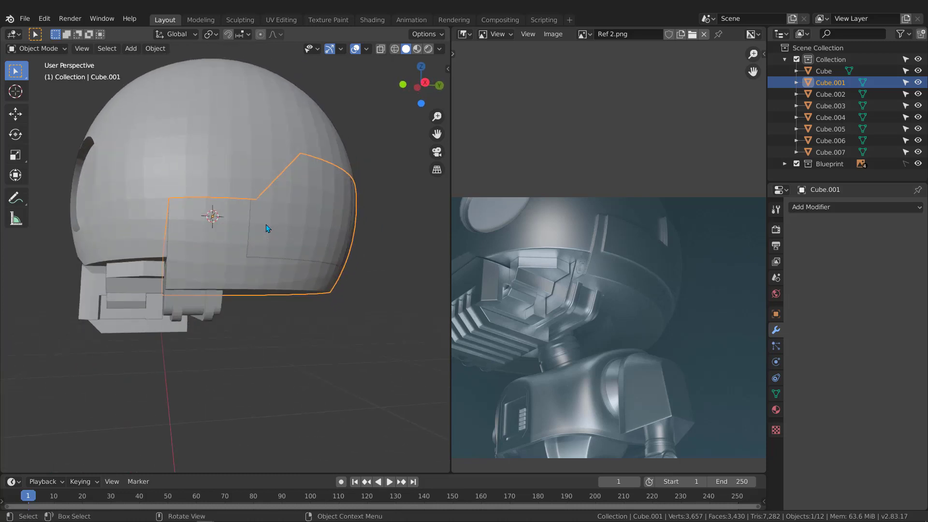
pyautogui.press('KP_3')
pyautogui.scroll(-3, 242, 242)
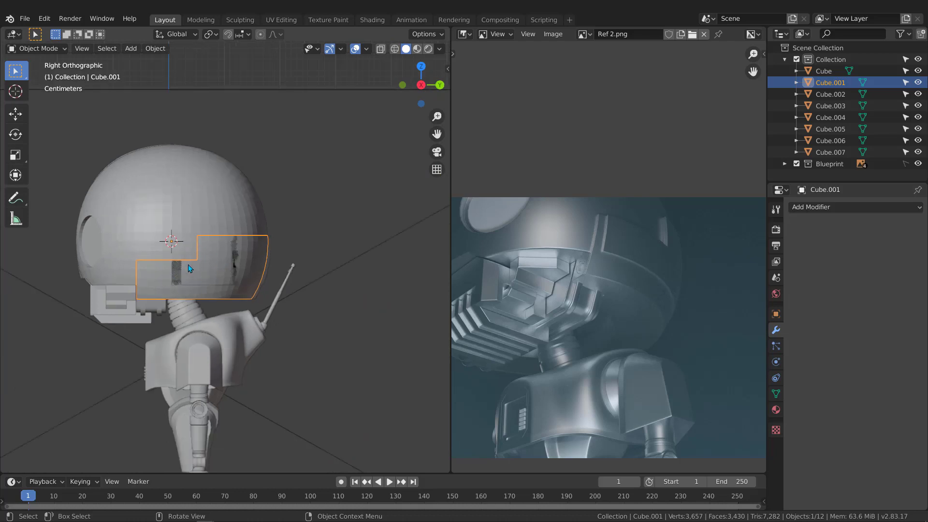
pyautogui.hotkey('shift', 'd')
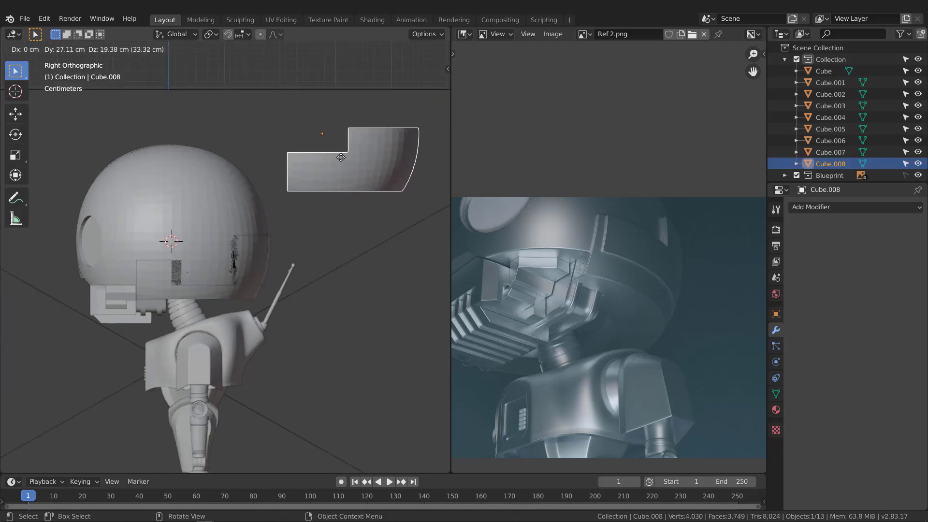
pyautogui.click(346, 155)
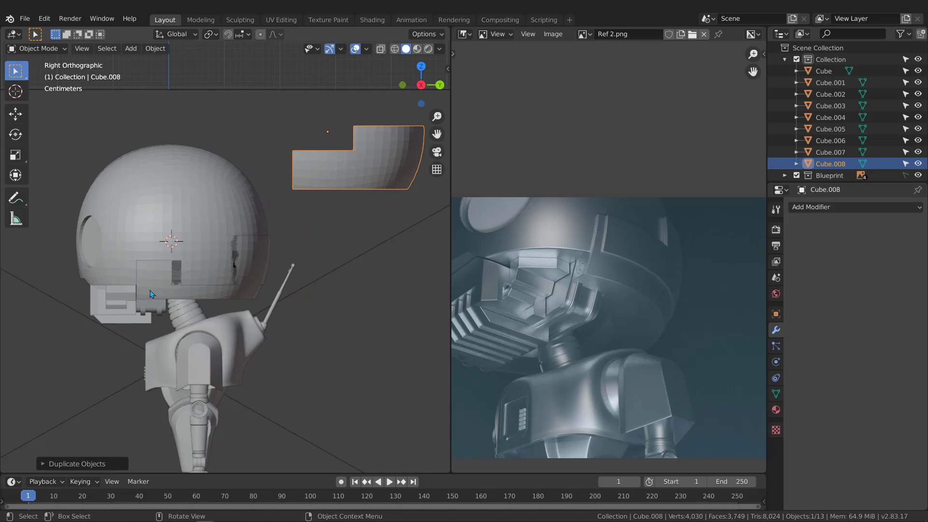
# - Cut away the upper part of the original shell with a rectangular Difference cut, leaving only the thin strip at the head's lower edge
pyautogui.scroll(3, 152, 293)
pyautogui.scroll(3, 568, 259)
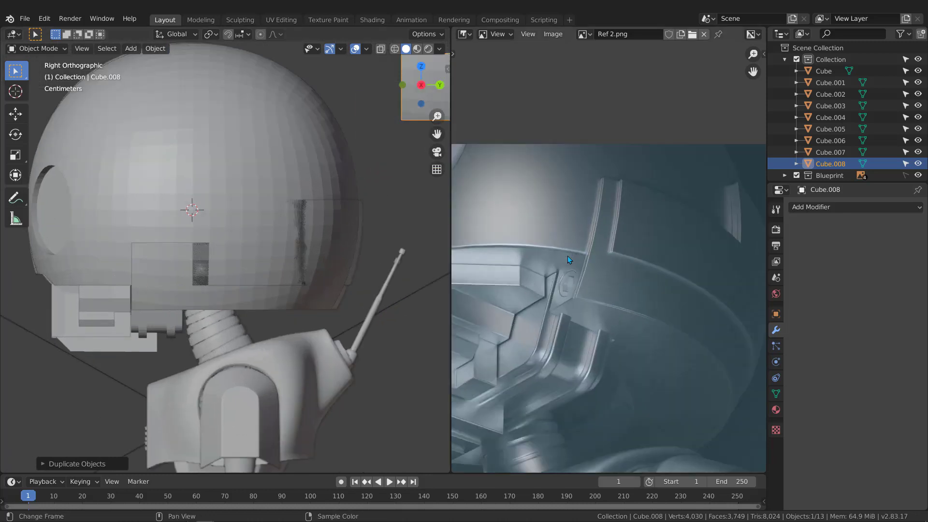
pyautogui.scroll(2, 560, 273)
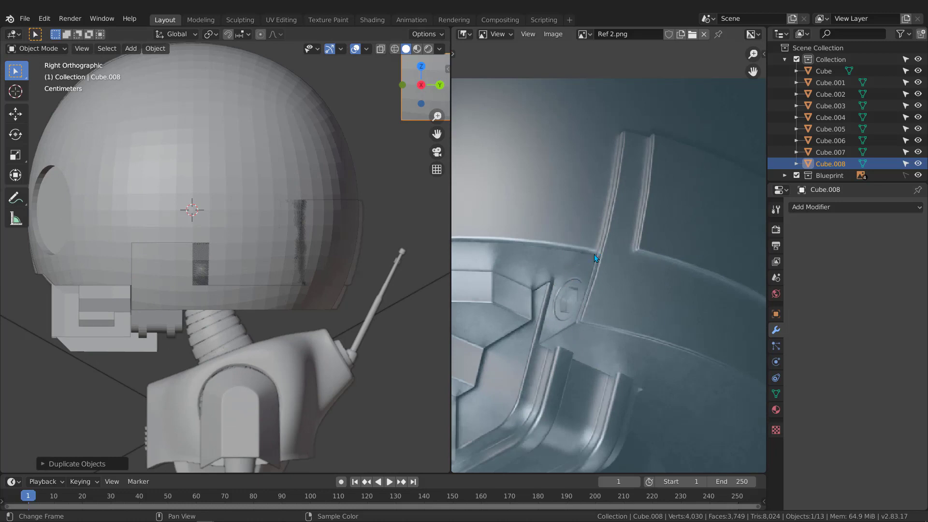
pyautogui.scroll(-2, 316, 281)
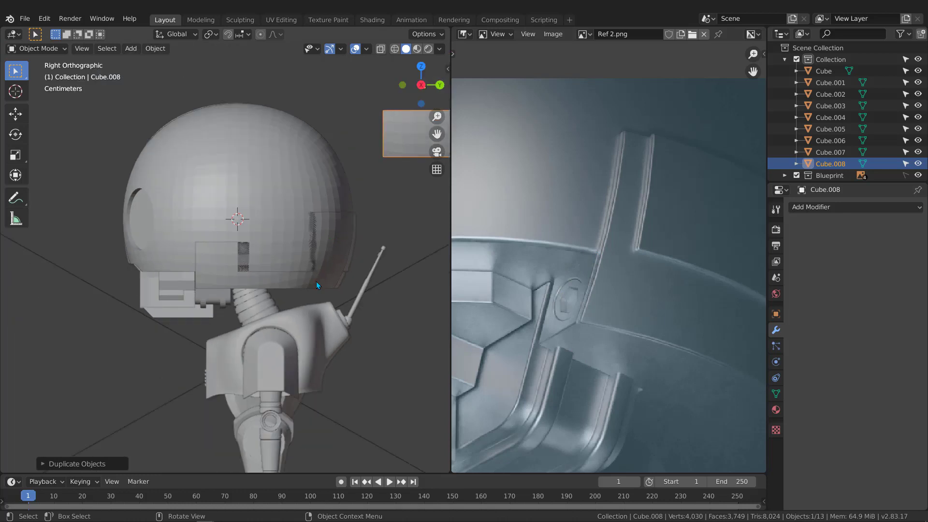
pyautogui.click(239, 286)
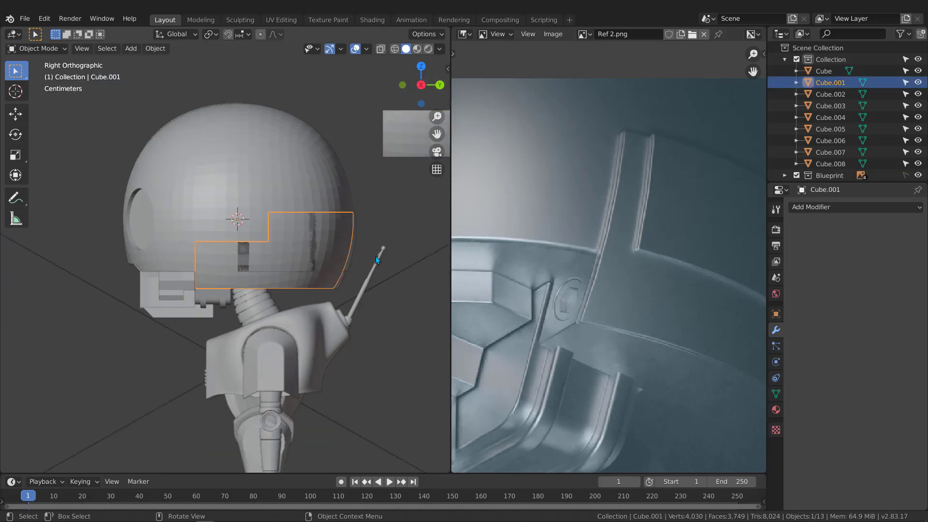
pyautogui.press('z')
pyautogui.click(243, 260)
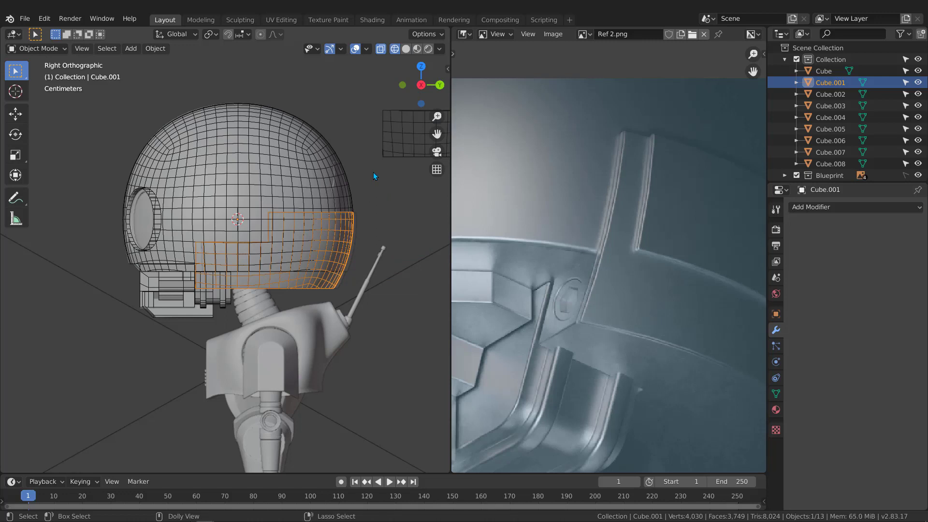
pyautogui.hotkey('ctrl', 'shift', 'x')
pyautogui.moveTo(379, 167); pyautogui.dragTo(154, 275)
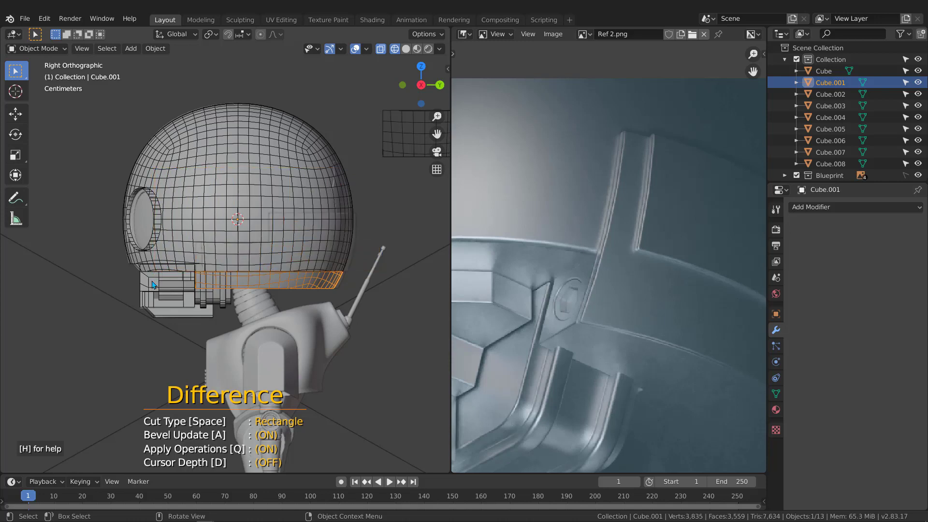
# - Leave the cutting tool and inspect the remaining strip from below the head in solid shading
pyautogui.scroll(2, 230, 272)
pyautogui.hotkey('shift', 'z')
pyautogui.moveTo(230, 272)
pyautogui.mouseDown(button='middle')
pyautogui.moveTo(274, 201)
pyautogui.moveTo(245, 207)
pyautogui.moveTo(302, 210)
pyautogui.moveTo(367, 258)
pyautogui.moveTo(324, 228)
pyautogui.moveTo(250, 221)
pyautogui.moveTo(271, 239)
pyautogui.moveTo(377, 249)
pyautogui.moveTo(273, 202)
pyautogui.moveTo(227, 201)
pyautogui.moveTo(221, 211)
pyautogui.moveTo(256, 234)
pyautogui.moveTo(209, 209)
pyautogui.moveTo(195, 213)
pyautogui.moveTo(228, 207)
pyautogui.moveTo(218, 180)
pyautogui.moveTo(221, 189)
pyautogui.mouseUp(button='middle')
pyautogui.press('Escape')
pyautogui.press('z')
pyautogui.click(347, 231)
# - Examine the grooved jaw bracket and its junction with the shell's underside in the reference image
pyautogui.scroll(2, 272, 196)
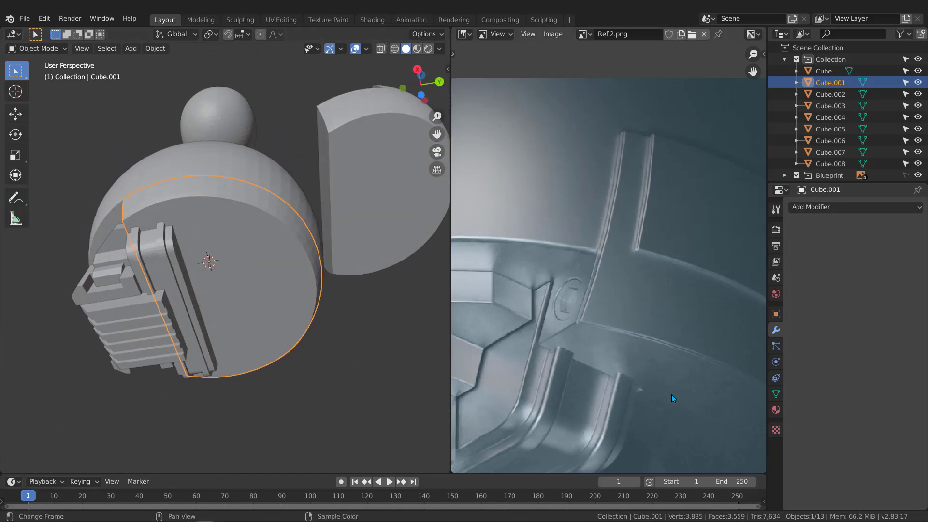
pyautogui.scroll(5, 590, 278)
pyautogui.scroll(-4, 577, 254)
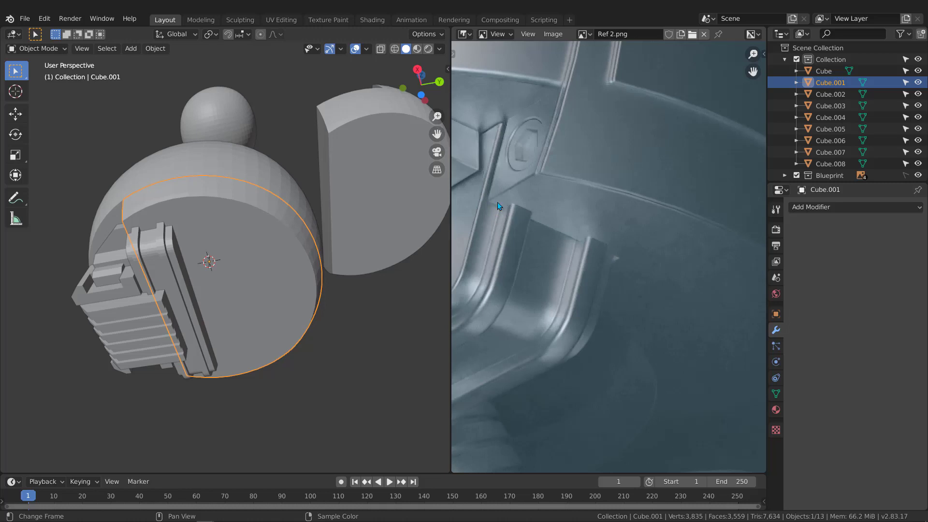
pyautogui.scroll(-1, 597, 250)
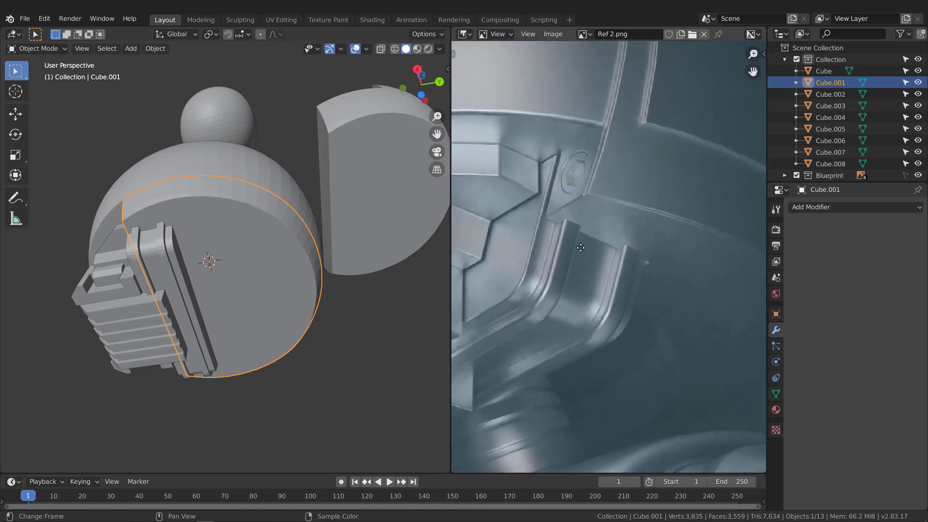
pyautogui.scroll(1, 657, 268)
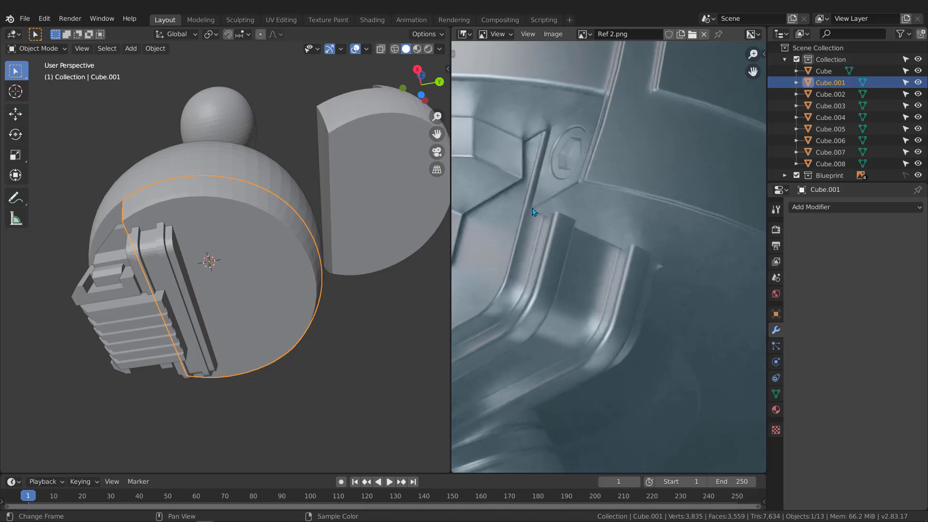
pyautogui.moveTo(553, 213); pyautogui.dragTo(660, 266)
pyautogui.moveTo(649, 280)
pyautogui.mouseDown()
pyautogui.moveTo(599, 329)
pyautogui.moveTo(498, 397)
pyautogui.moveTo(724, 234)
pyautogui.moveTo(523, 191)
pyautogui.mouseUp()
# - Add a cube at the 3D cursor and set its size to 10 cm
pyautogui.moveTo(296, 265)
pyautogui.mouseDown(button='middle')
pyautogui.moveTo(191, 227)
pyautogui.moveTo(215, 249)
pyautogui.moveTo(229, 233)
pyautogui.moveTo(220, 237)
pyautogui.mouseUp(button='middle')
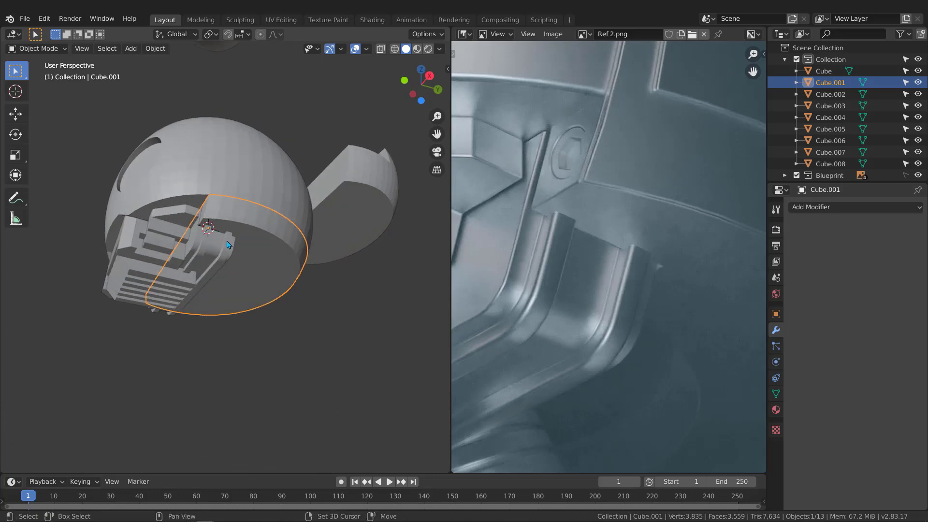
pyautogui.hotkey('shift', 's')
pyautogui.press('Escape')
pyautogui.hotkey('shift', 'a')
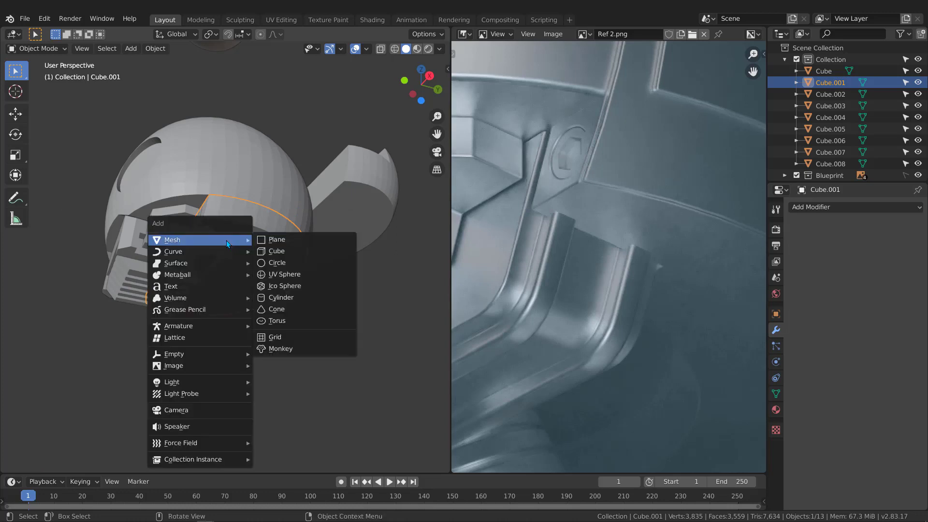
pyautogui.click(280, 251)
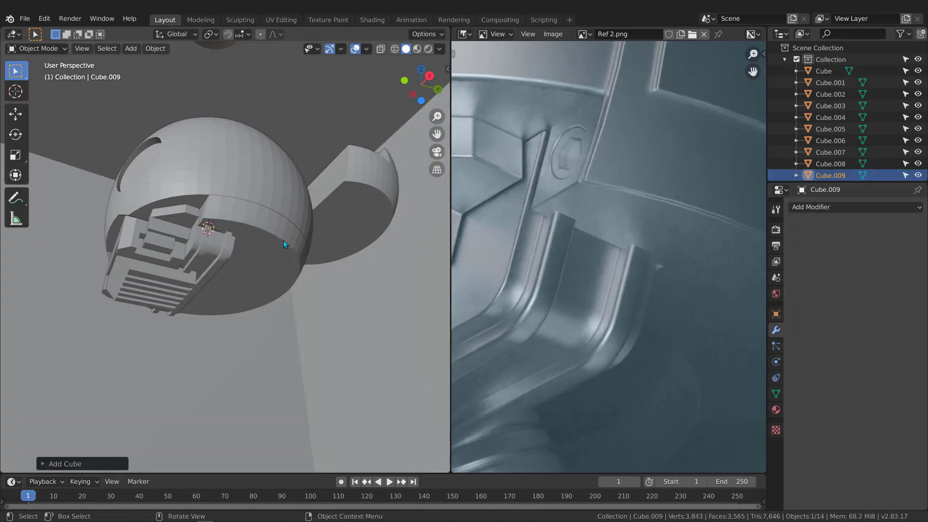
pyautogui.click(81, 465)
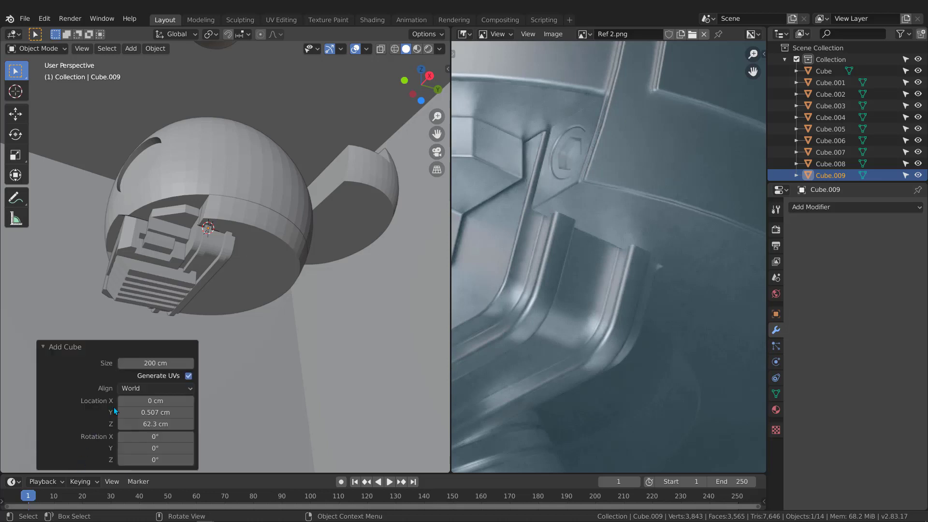
pyautogui.click(155, 362)
pyautogui.write('10')
pyautogui.press('Return')
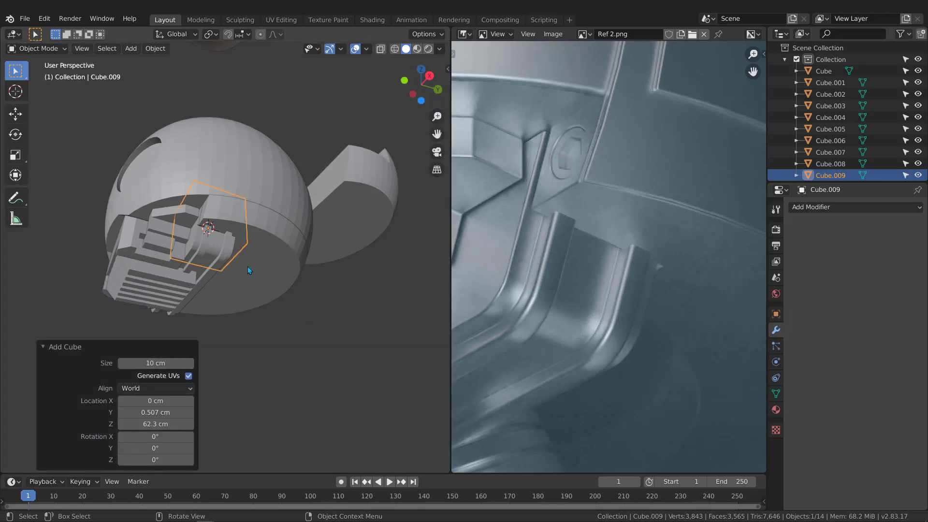
# - Move the cube down about 8.74 cm along Z and forward about 5.89 cm along negative Y, under the jaw
pyautogui.moveTo(247, 266); pyautogui.dragTo(225, 207, button='middle')
pyautogui.press('g')
pyautogui.press('z')
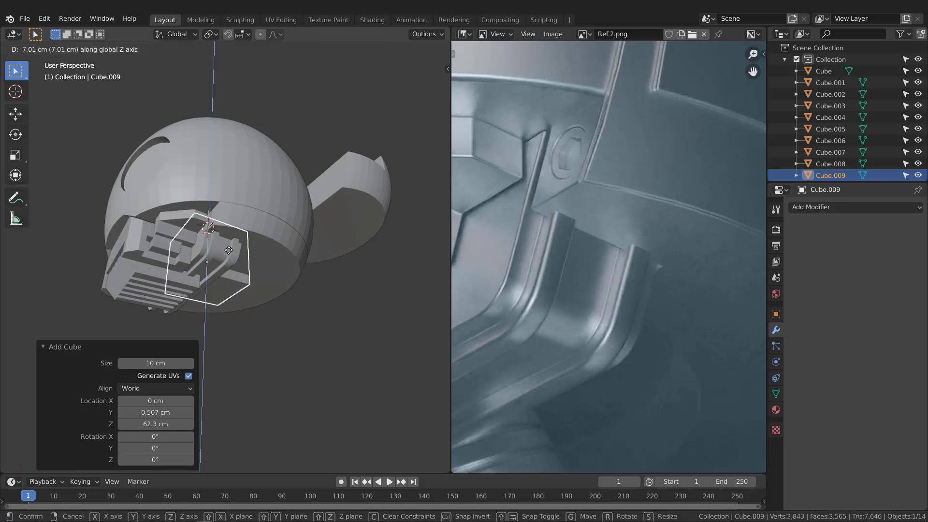
pyautogui.click(264, 264)
pyautogui.moveTo(263, 264); pyautogui.dragTo(180, 259, button='middle')
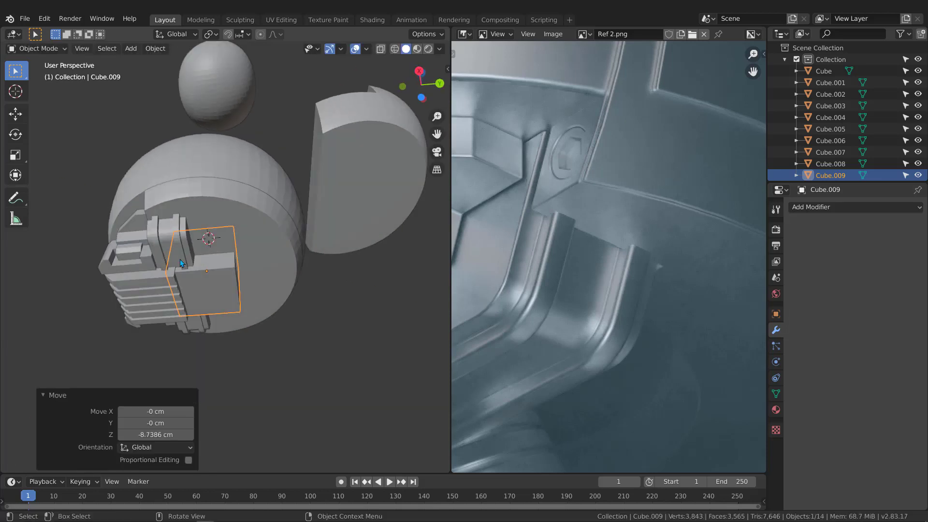
pyautogui.scroll(3, 180, 259)
pyautogui.press('g')
pyautogui.press('x')
pyautogui.press('y')
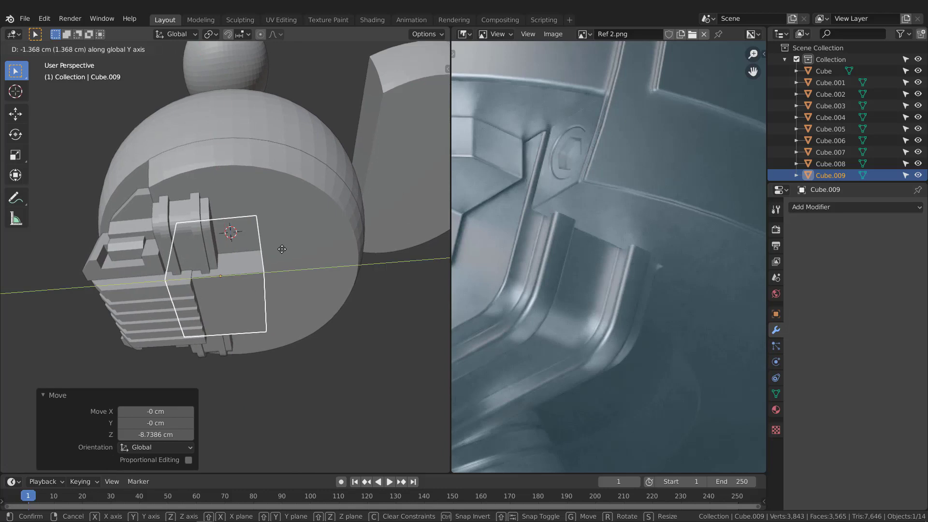
pyautogui.click(246, 256)
# - Scale the cube along X by about 2.437, and reduce it by a factor of about 0.868 to fit the jaw's width
pyautogui.moveTo(247, 256); pyautogui.dragTo(244, 279, button='middle')
pyautogui.press('s')
pyautogui.press('x')
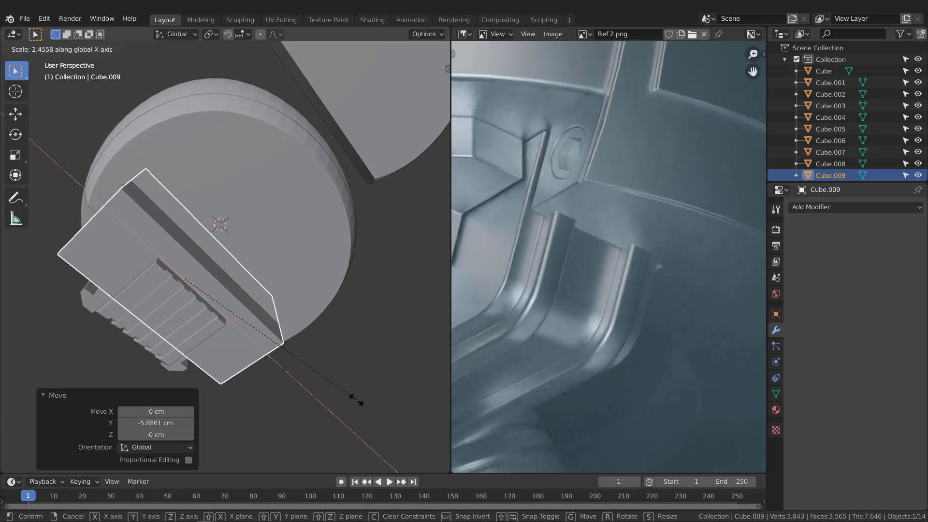
pyautogui.click(356, 401)
pyautogui.moveTo(339, 280); pyautogui.dragTo(339, 237, button='middle')
pyautogui.press('s')
pyautogui.press('x')
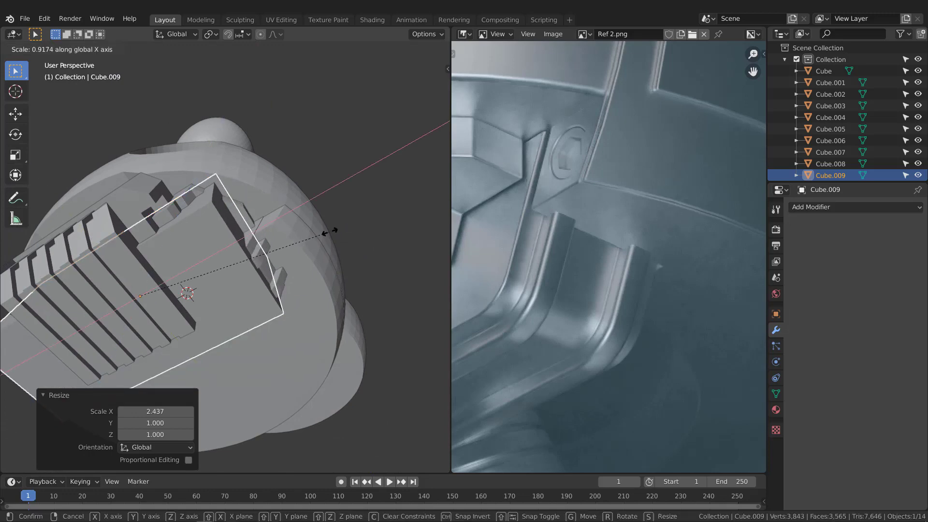
pyautogui.click(318, 237)
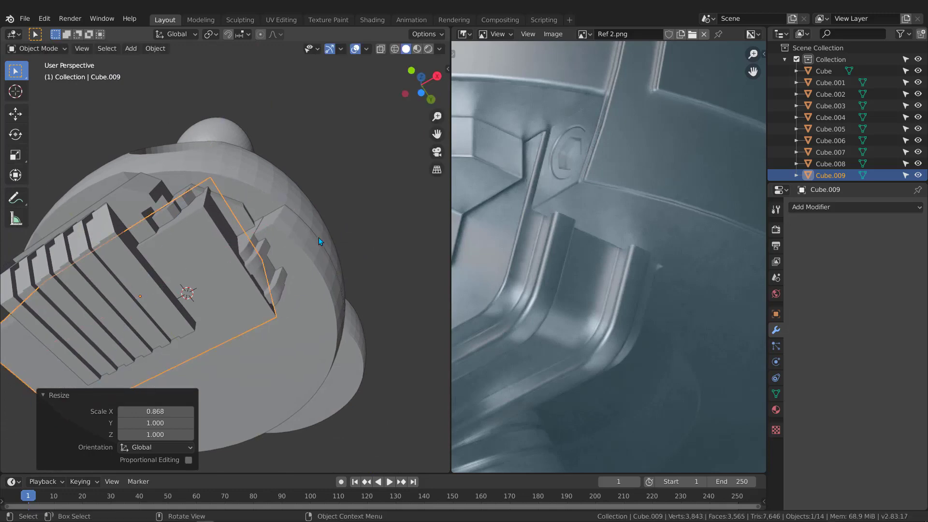
# - Compare the stretched cube with the grooved jaw bracket from below, and delete the cube
pyautogui.moveTo(318, 237); pyautogui.dragTo(294, 221, button='middle')
pyautogui.scroll(4, 290, 223)
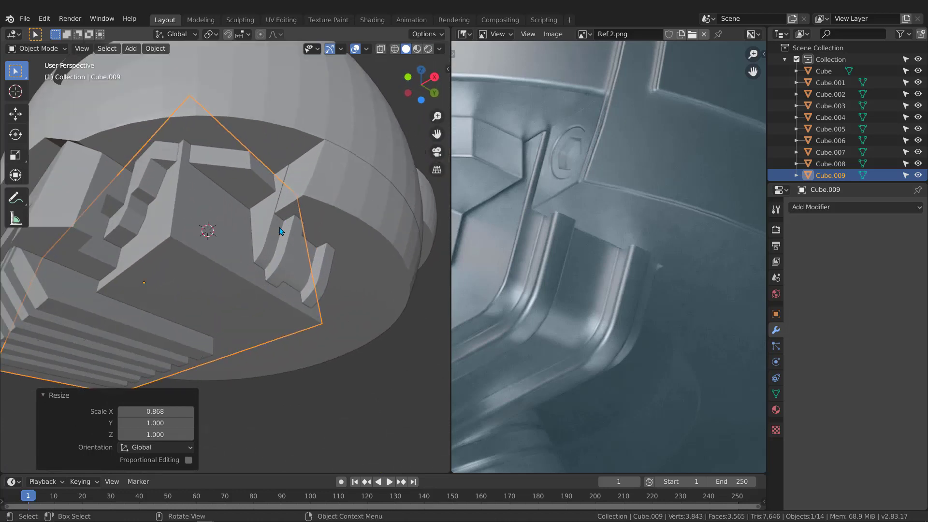
pyautogui.click(279, 256)
pyautogui.scroll(-3, 279, 256)
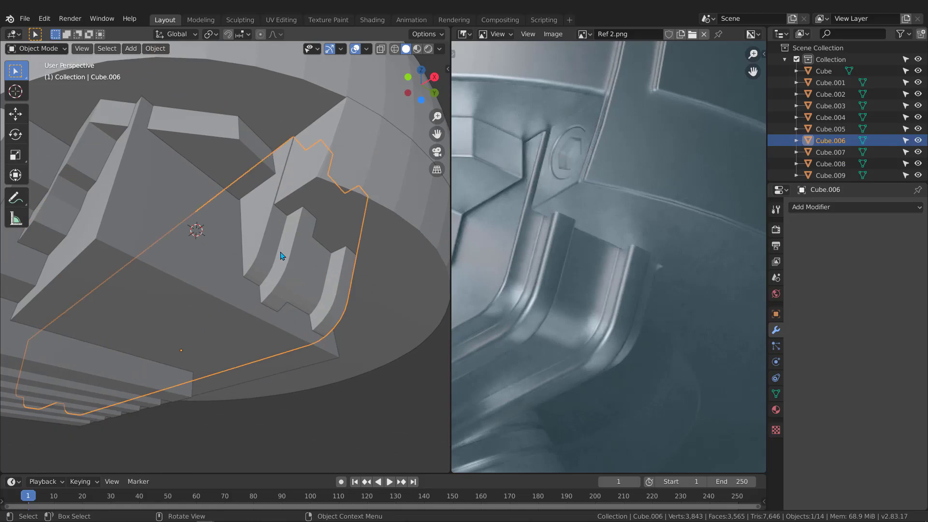
pyautogui.moveTo(290, 254); pyautogui.dragTo(310, 251, button='middle')
pyautogui.scroll(3, 317, 251)
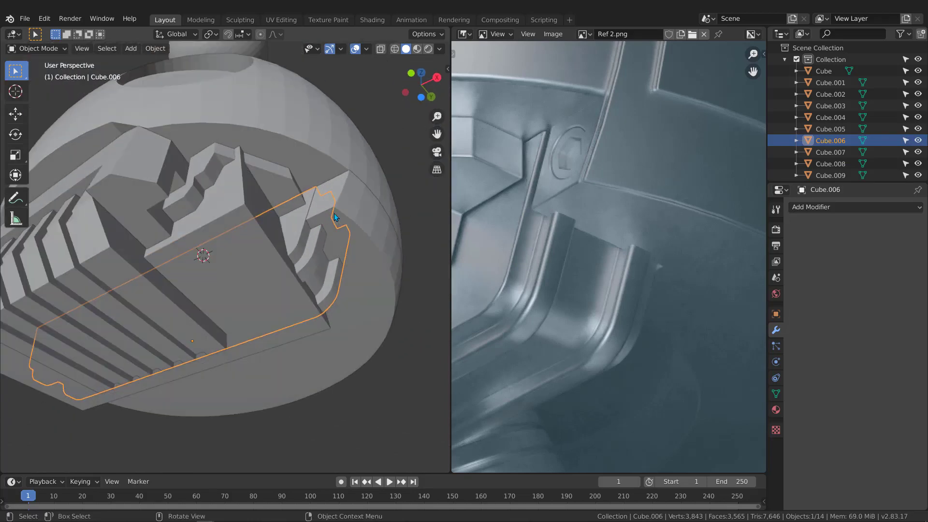
pyautogui.moveTo(335, 213); pyautogui.dragTo(310, 228, button='middle')
pyautogui.scroll(-3, 310, 228)
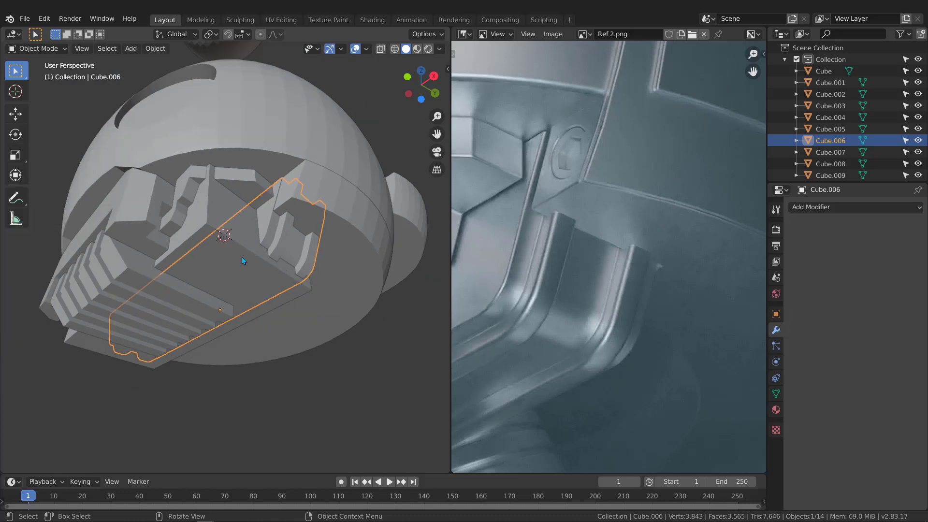
pyautogui.click(242, 256)
pyautogui.press('Delete')
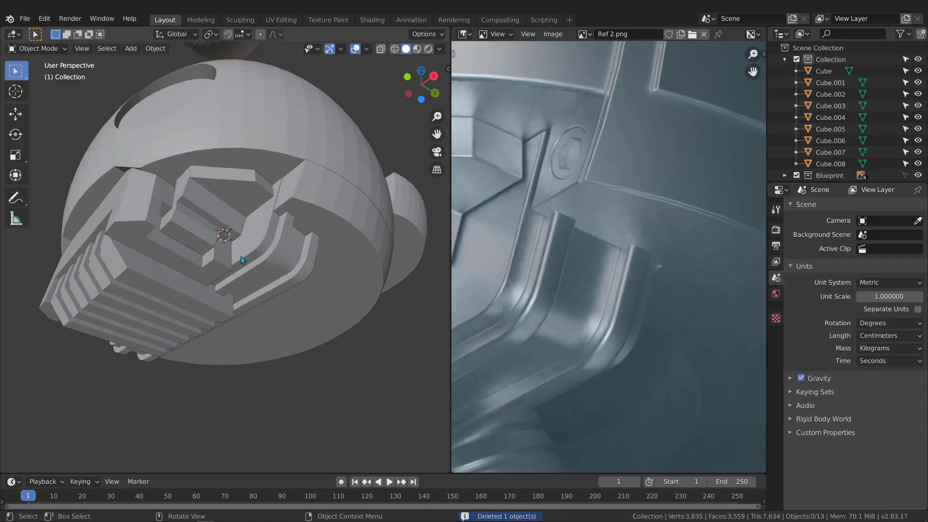
# - Duplicate the grooved jaw bracket in place and scale the copy up by about 1.014
pyautogui.moveTo(241, 256); pyautogui.dragTo(292, 250, button='middle')
pyautogui.click(260, 221)
pyautogui.hotkey('shift', 'd')
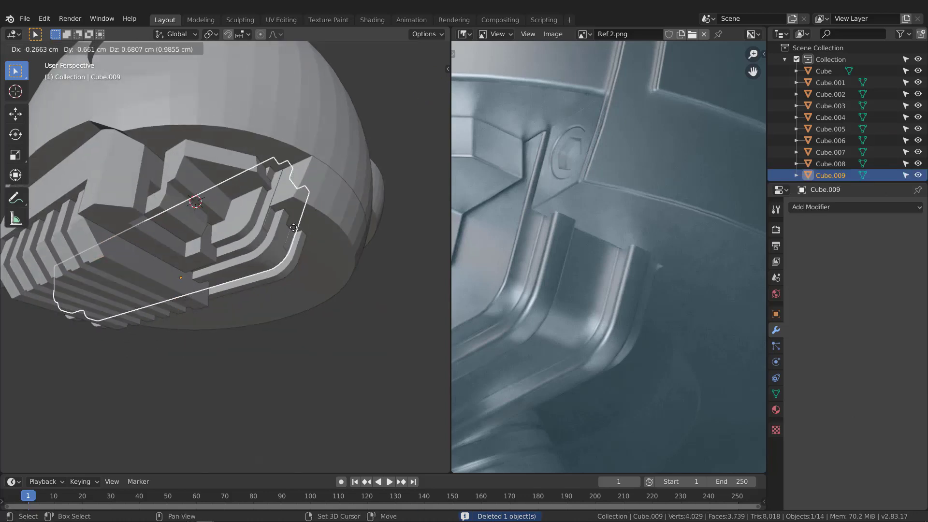
pyautogui.rightClick(336, 260)
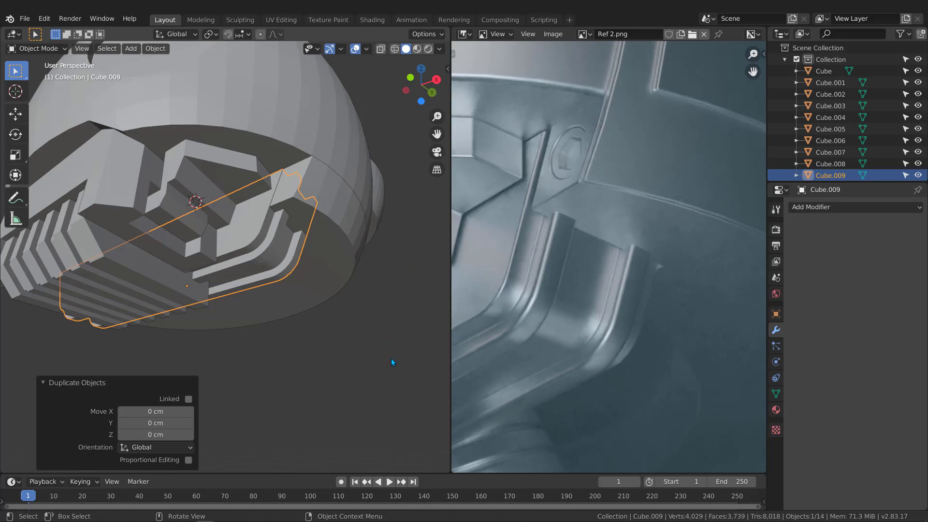
pyautogui.press('s')
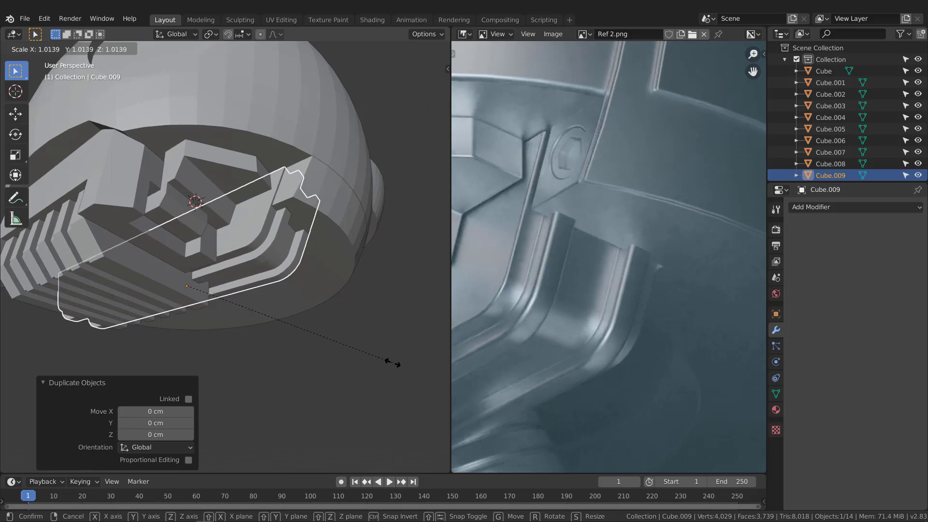
pyautogui.click(392, 364)
pyautogui.moveTo(393, 363); pyautogui.dragTo(265, 222, button='middle')
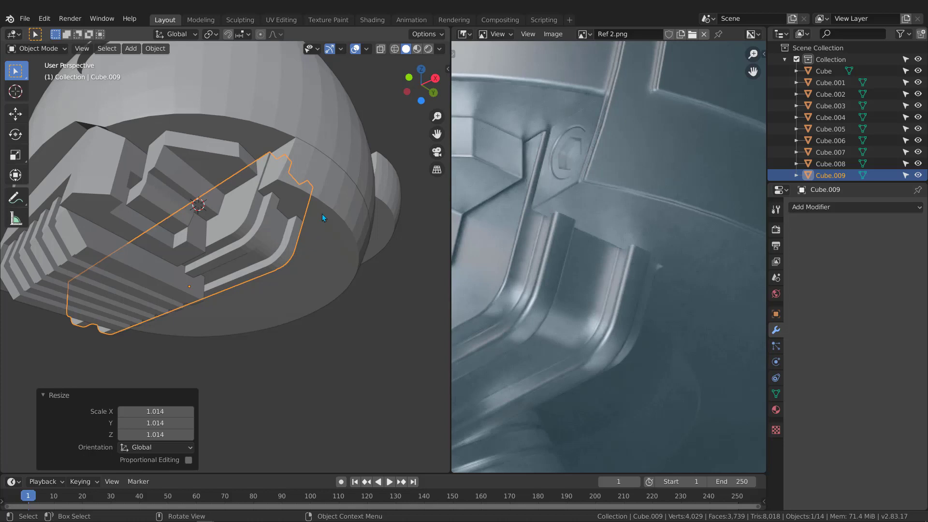
# - Subtract the enlarged bracket copy from the head's lower shell with a Bool Tool brush Difference
pyautogui.keyDown('shift'); pyautogui.click(323, 178); pyautogui.keyUp('shift')
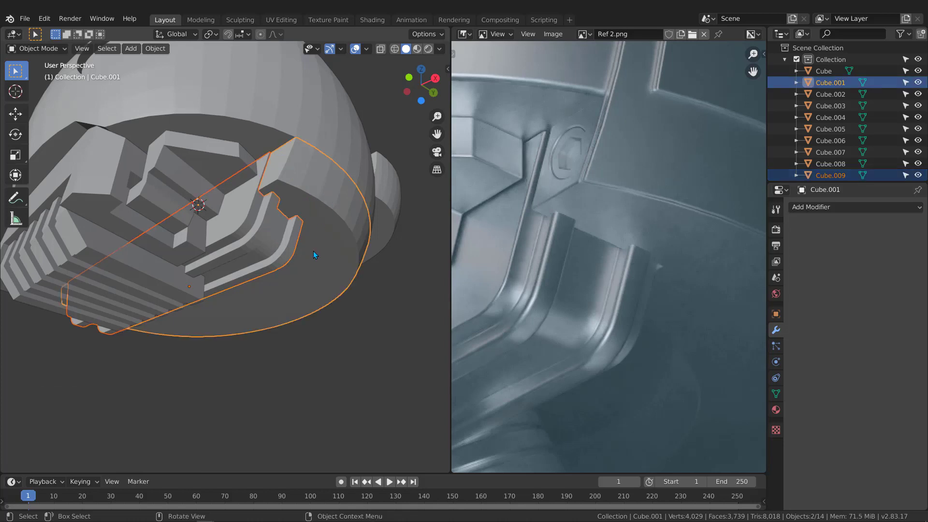
pyautogui.hotkey('ctrl', '-')
pyautogui.moveTo(313, 250)
pyautogui.mouseDown(button='middle')
pyautogui.moveTo(285, 153)
pyautogui.moveTo(259, 182)
pyautogui.moveTo(242, 179)
pyautogui.moveTo(242, 158)
pyautogui.moveTo(319, 280)
pyautogui.moveTo(341, 291)
pyautogui.moveTo(322, 258)
pyautogui.mouseUp(button='middle')
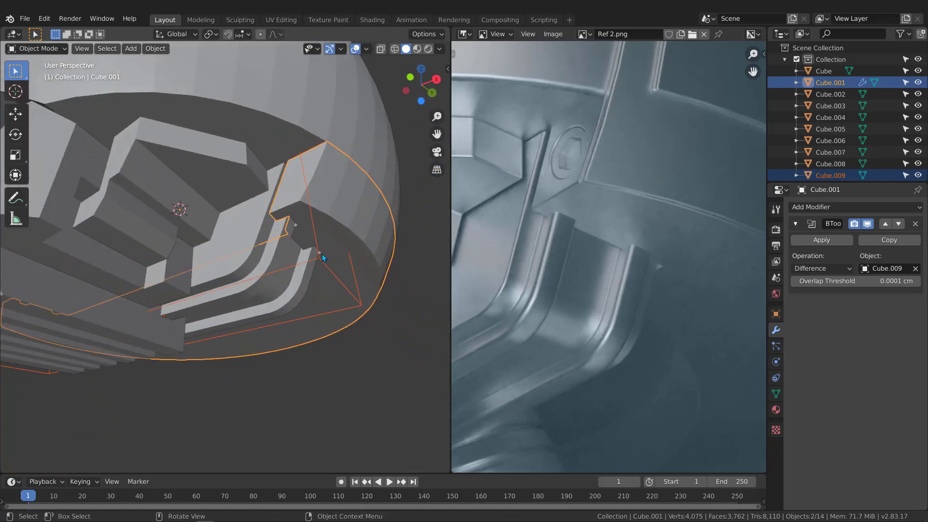
# - Apply the bracket-shaped Boolean brush to the lower shell, and delete the enlarged bracket copy
pyautogui.click(320, 257)
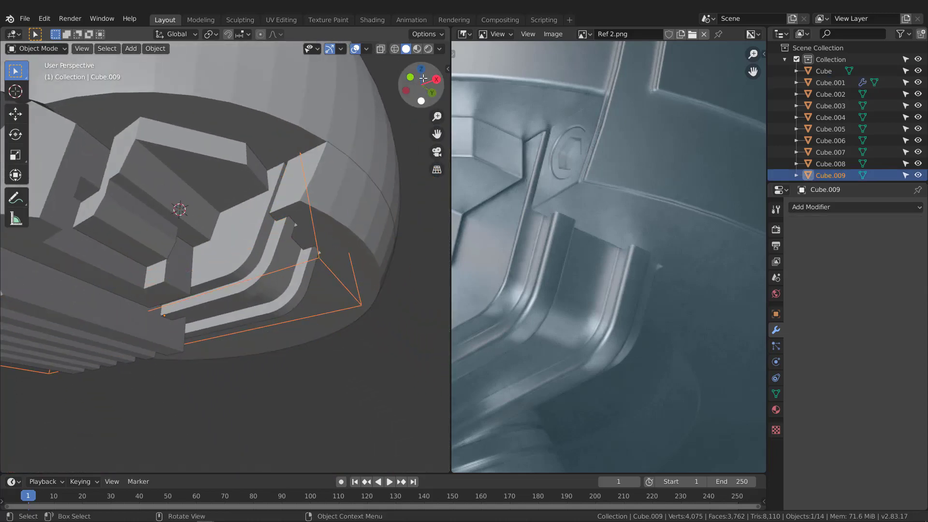
pyautogui.press('n')
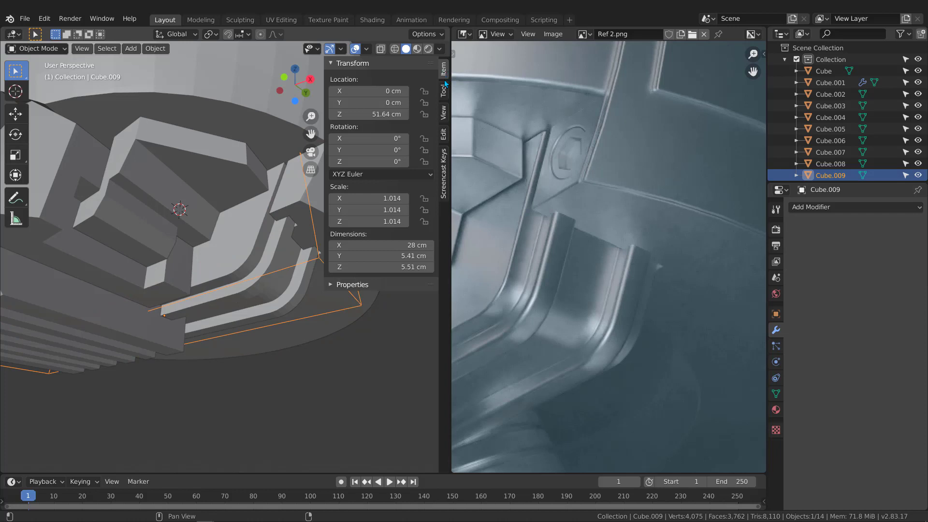
pyautogui.click(442, 135)
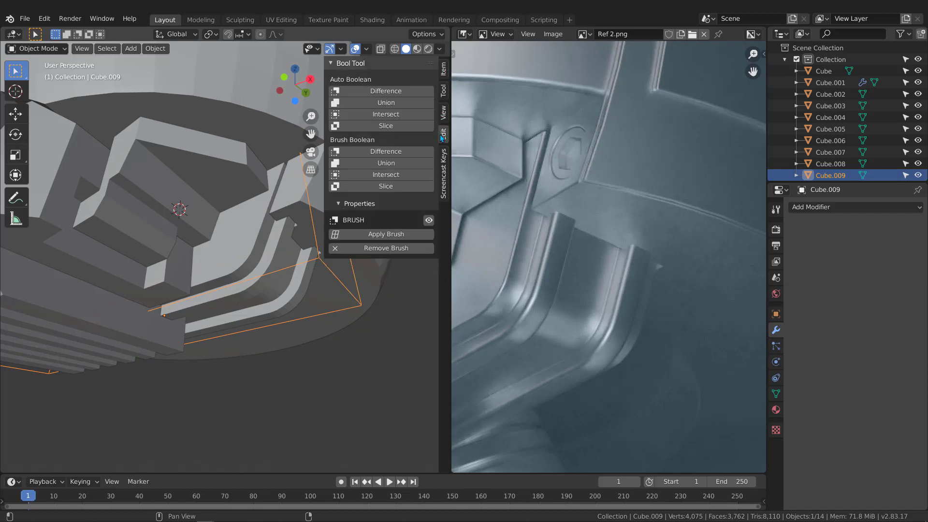
pyautogui.click(380, 235)
pyautogui.press('n')
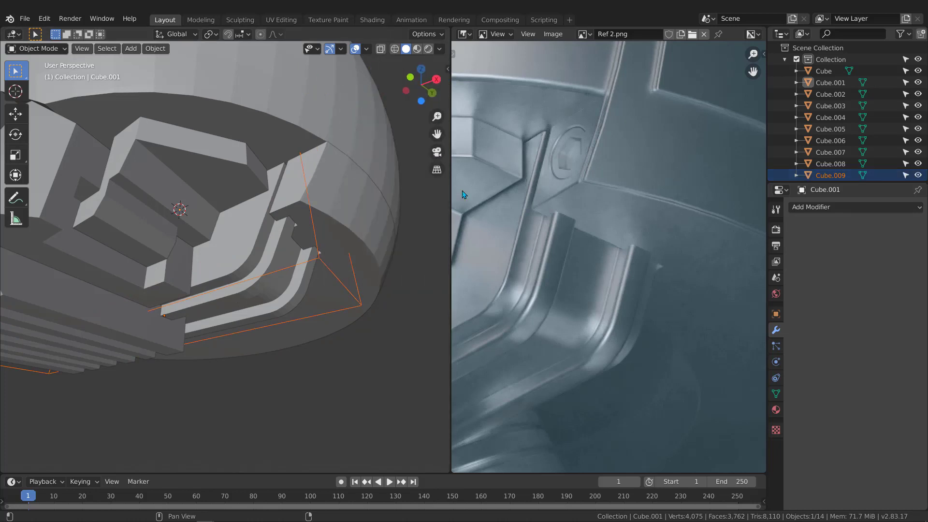
pyautogui.click(376, 325)
pyautogui.click(357, 300)
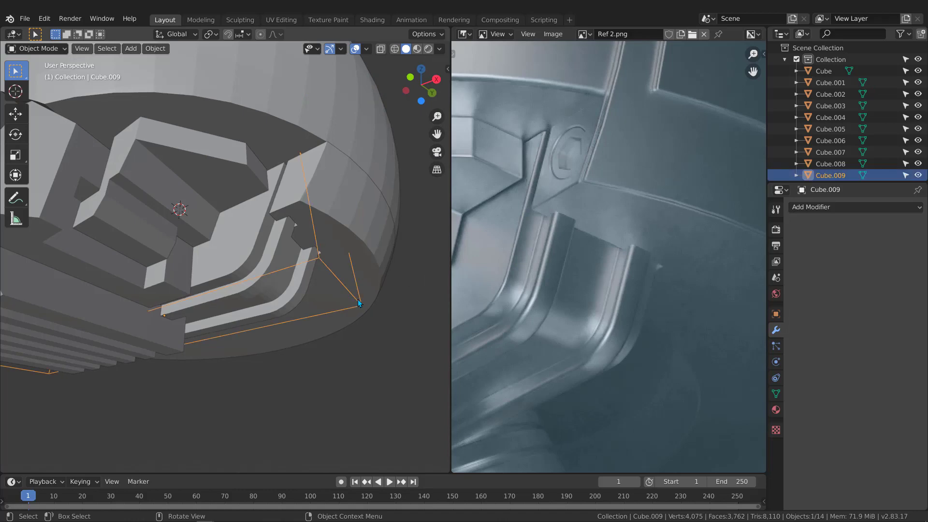
pyautogui.press('Delete')
# - Check the neck in the reference image, and add a cylinder with a 10 cm radius at the 3D cursor
pyautogui.moveTo(356, 300); pyautogui.dragTo(333, 200, button='middle')
pyautogui.moveTo(681, 312); pyautogui.dragTo(676, 188, button='middle')
pyautogui.scroll(-1, 655, 240)
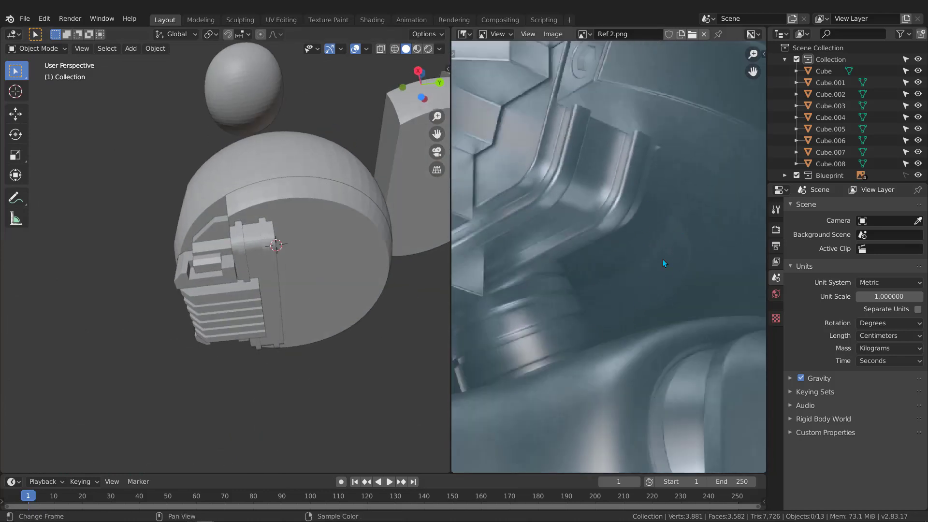
pyautogui.scroll(-2, 663, 259)
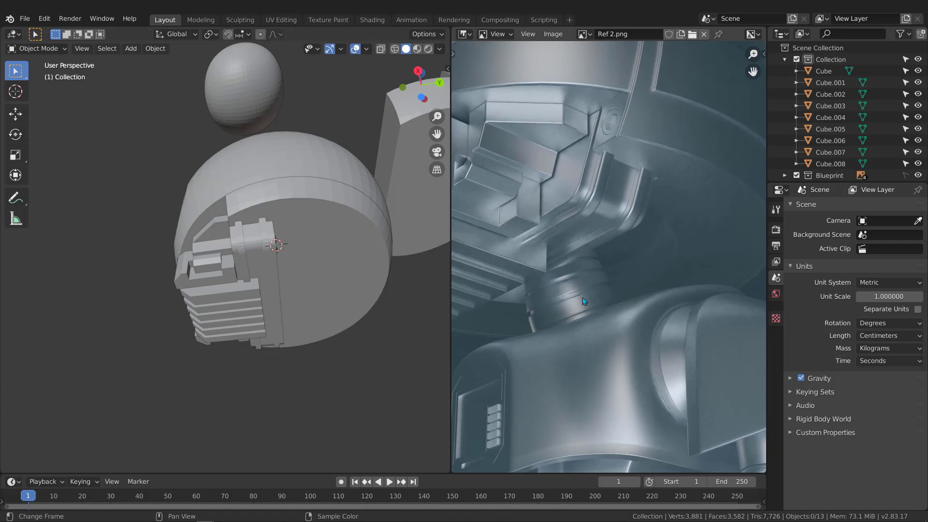
pyautogui.moveTo(310, 290)
pyautogui.mouseDown(button='middle')
pyautogui.moveTo(306, 275)
pyautogui.moveTo(316, 284)
pyautogui.mouseUp(button='middle')
pyautogui.moveTo(277, 230); pyautogui.dragTo(280, 228, button='middle')
pyautogui.hotkey('shift', 'a')
pyautogui.moveTo(280, 229)
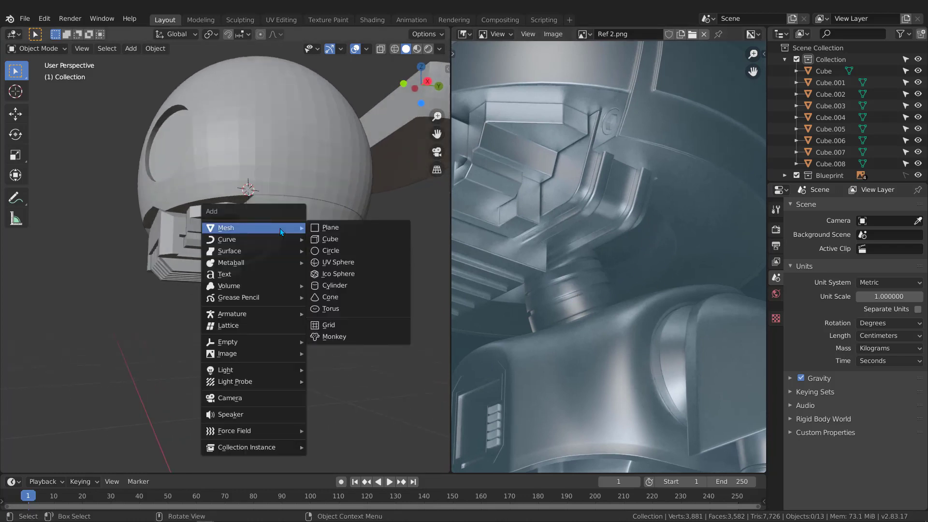
pyautogui.click(337, 287)
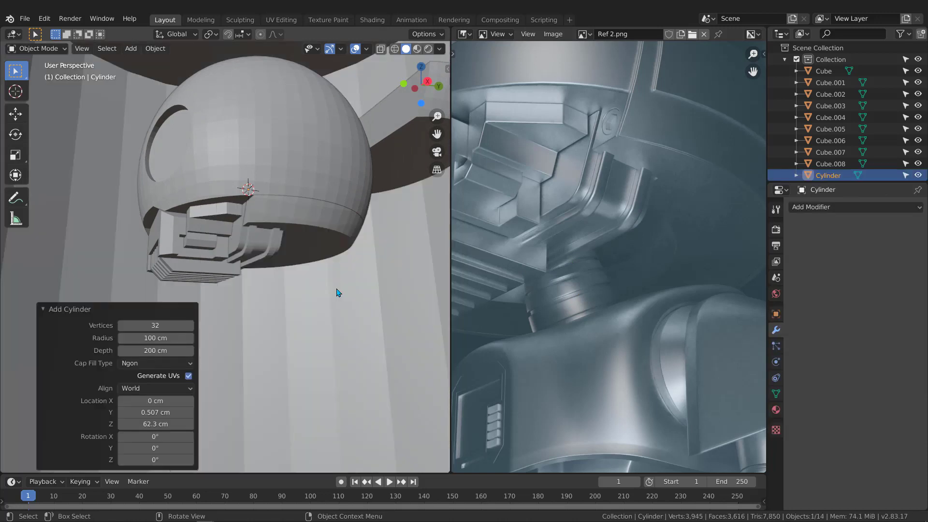
pyautogui.click(154, 339)
pyautogui.write('10')
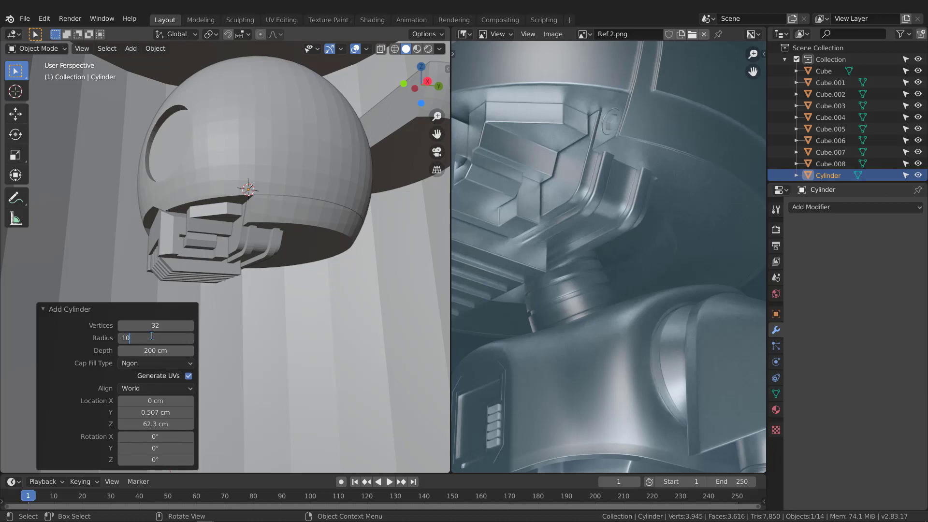
pyautogui.press('Return')
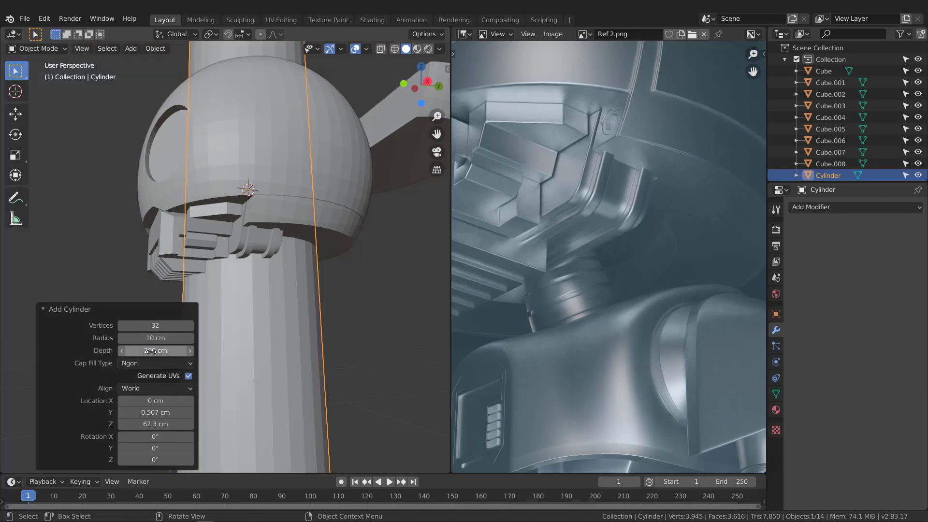
# - Set the new cylinder's depth to 10 cm and its vertex count to 50
pyautogui.click(151, 351)
pyautogui.press('BackSpace')
pyautogui.press('BackSpace')
pyautogui.press('BackSpace')
pyautogui.press('BackSpace')
pyautogui.press('BackSpace')
pyautogui.press('BackSpace')
pyautogui.write('10')
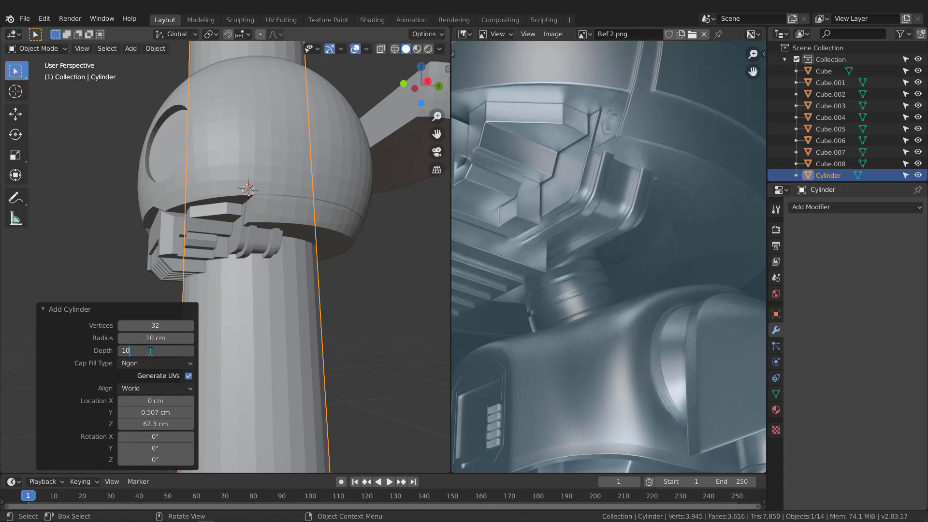
pyautogui.press('Return')
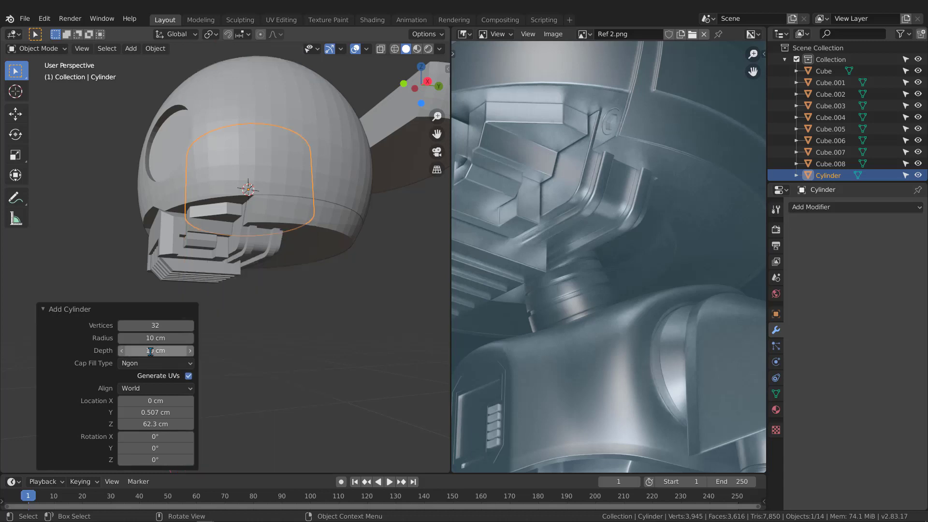
pyautogui.click(159, 327)
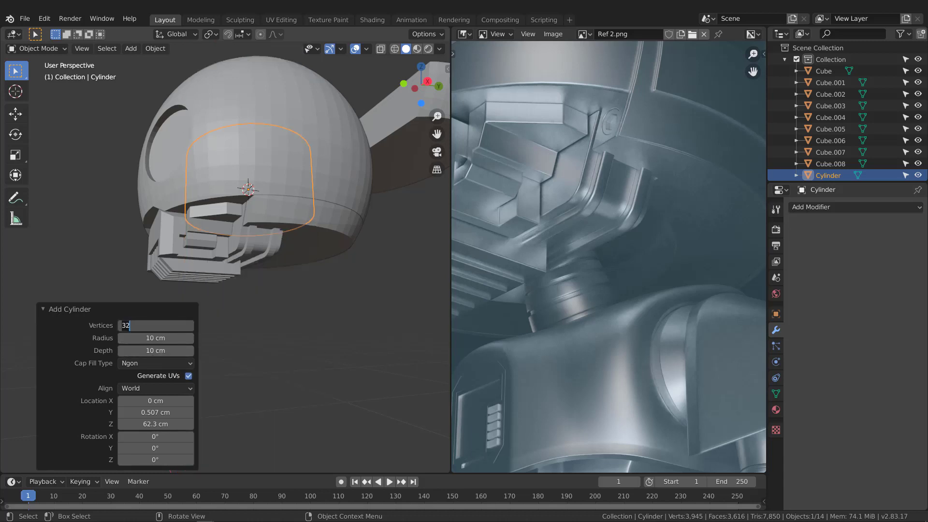
pyautogui.write('50')
pyautogui.press('Return')
# - Move the cylinder down about 9.76 cm along Z to the underside of the head
pyautogui.moveTo(260, 166); pyautogui.dragTo(256, 153, button='middle')
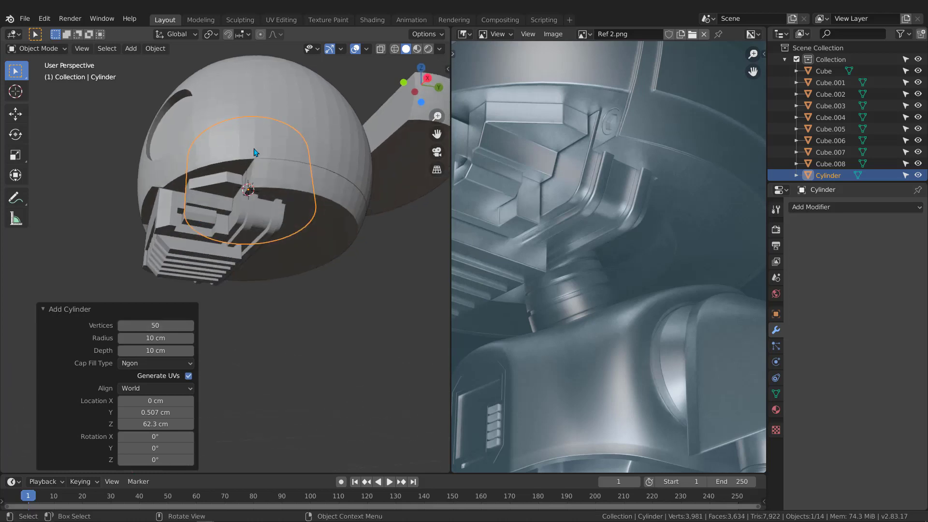
pyautogui.press('g')
pyautogui.press('z')
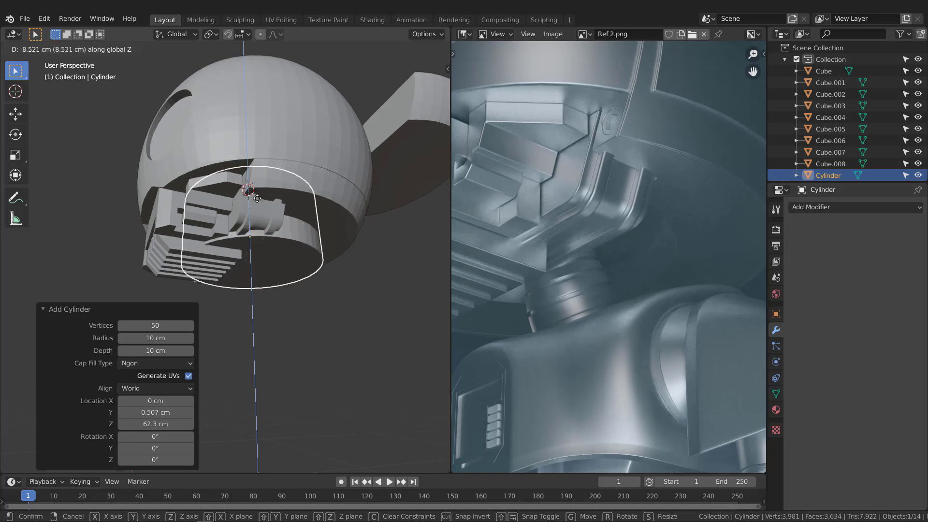
pyautogui.click(259, 202)
# - Scale the cylinder down uniformly to about 0.661 to suit the neck's width
pyautogui.moveTo(324, 248)
pyautogui.mouseDown(button='middle')
pyautogui.moveTo(277, 208)
pyautogui.moveTo(330, 235)
pyautogui.mouseUp(button='middle')
pyautogui.press('s')
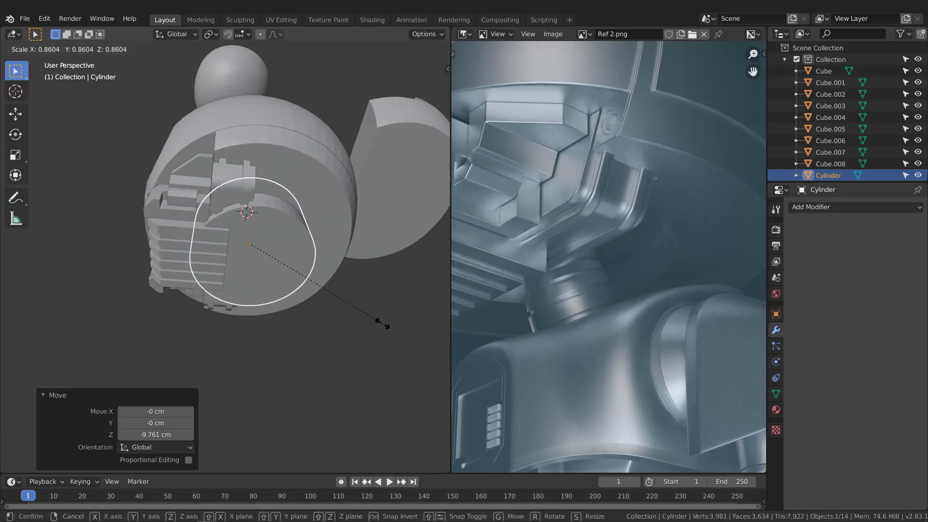
pyautogui.click(353, 304)
pyautogui.moveTo(309, 242)
pyautogui.mouseDown(button='middle')
pyautogui.moveTo(256, 189)
pyautogui.moveTo(306, 244)
pyautogui.mouseUp(button='middle')
pyautogui.scroll(3, 256, 219)
pyautogui.moveTo(256, 218)
pyautogui.mouseDown(button='middle')
pyautogui.moveTo(207, 193)
pyautogui.moveTo(242, 195)
pyautogui.moveTo(285, 226)
pyautogui.moveTo(249, 202)
pyautogui.mouseUp(button='middle')
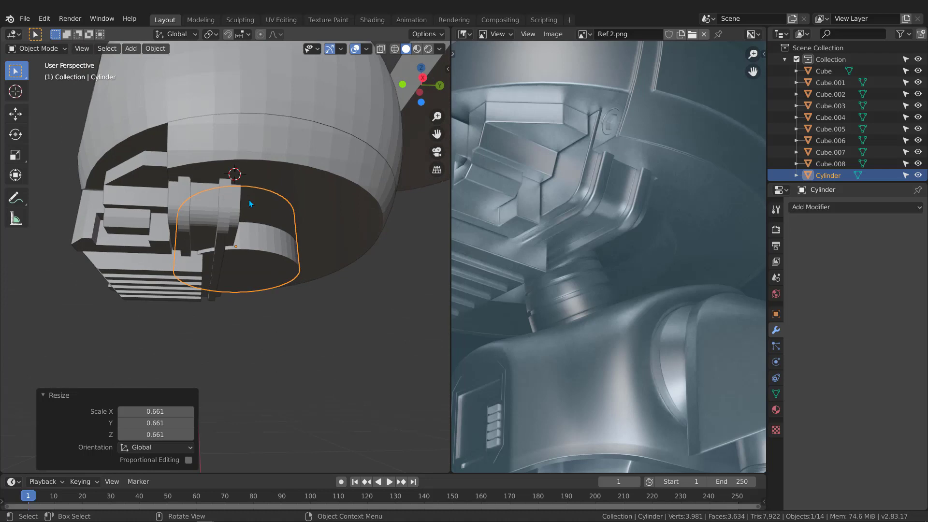
# - Isolate the cylinder in local view and apply its scale
pyautogui.click(85, 49)
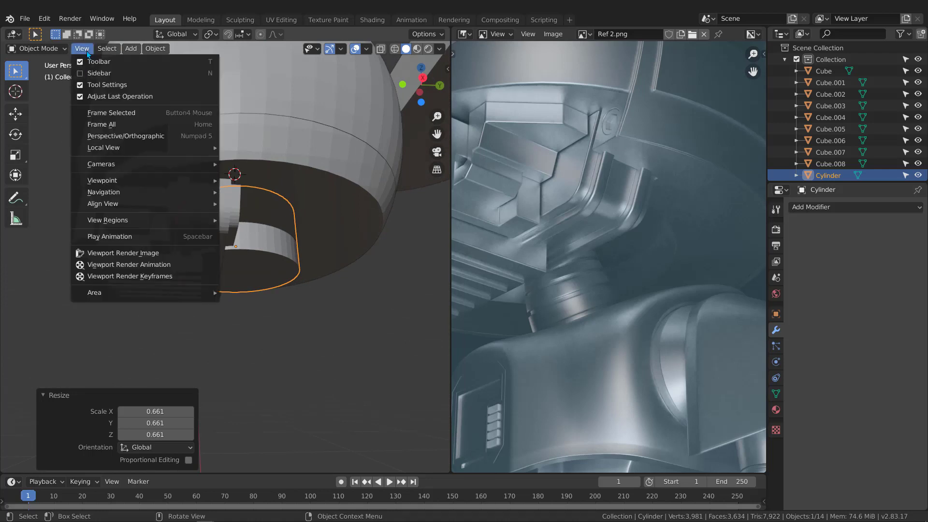
pyautogui.moveTo(125, 148)
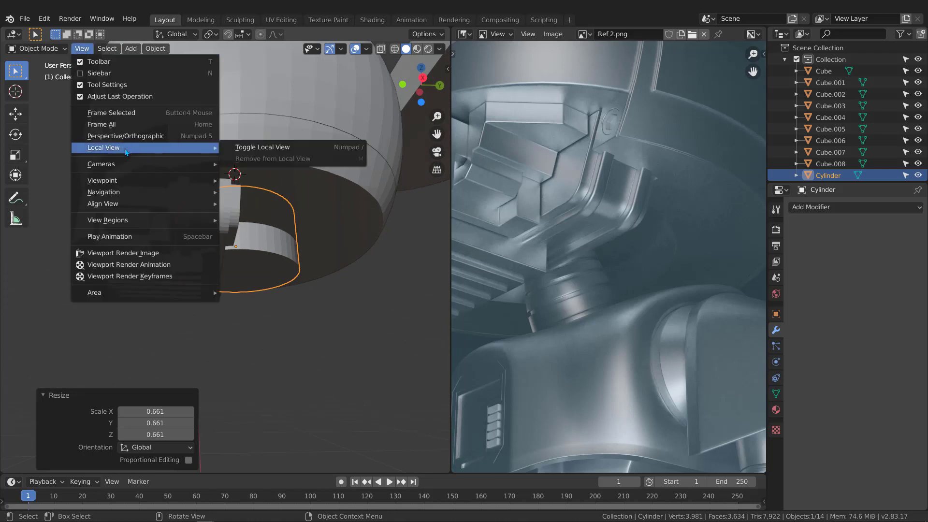
pyautogui.click(284, 151)
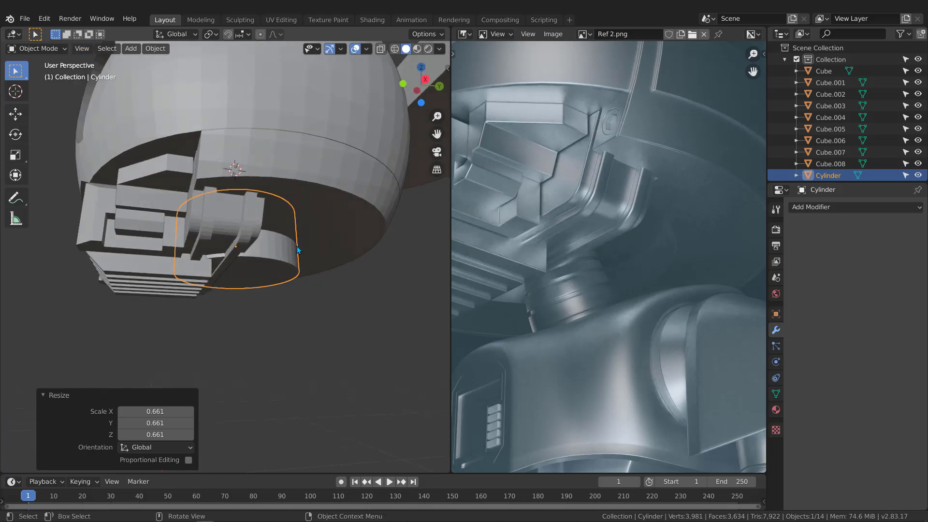
pyautogui.press('KP_Divide')
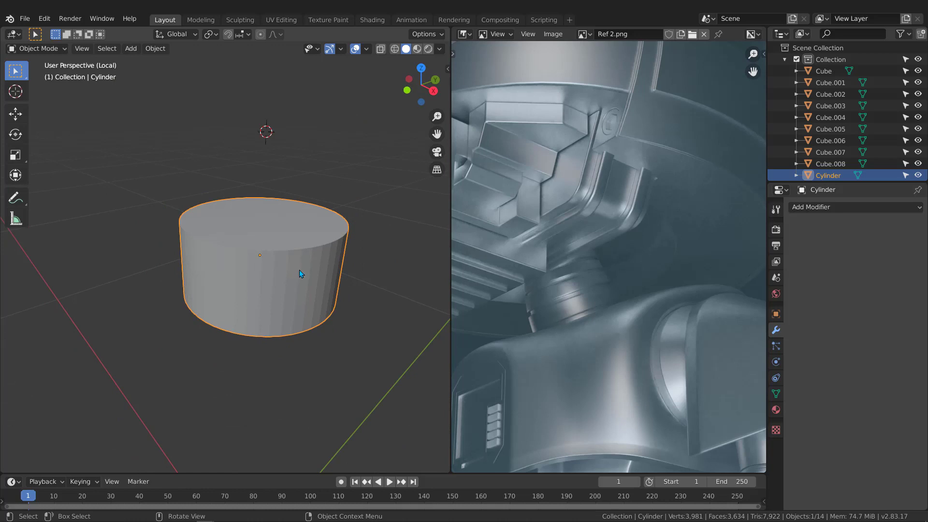
pyautogui.hotkey('ctrl', 'a')
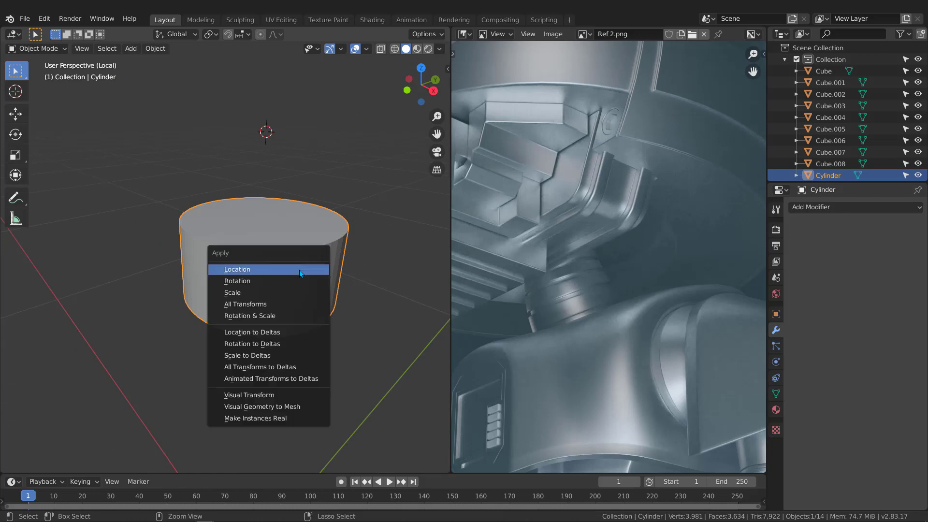
pyautogui.click(261, 293)
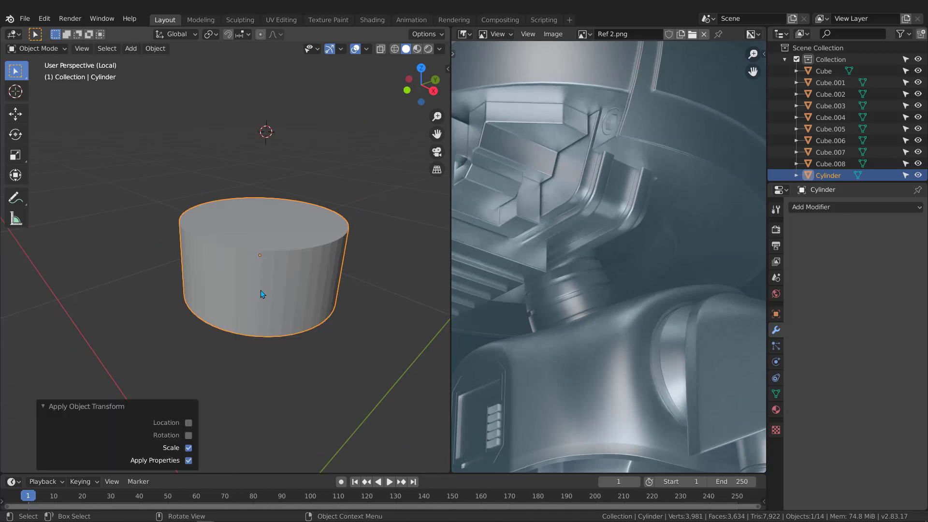
# - Scale down the cylinder's top face in Edit Mode to taper its sides inward
pyautogui.press('Tab')
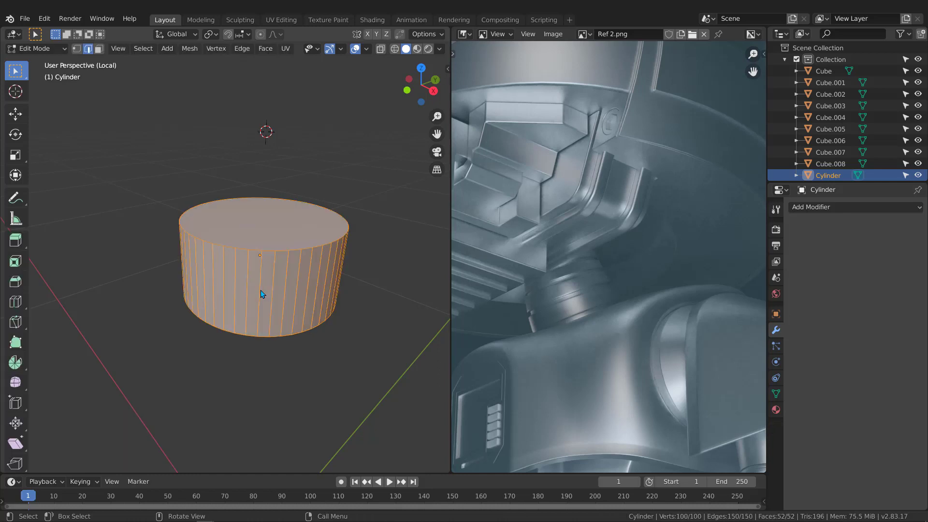
pyautogui.click(274, 235)
pyautogui.press('3')
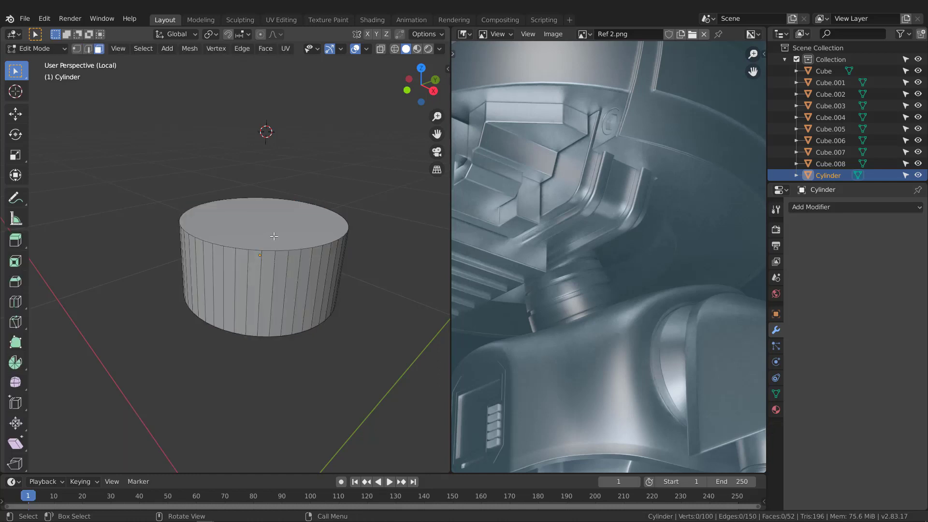
pyautogui.click(273, 232)
pyautogui.press('s')
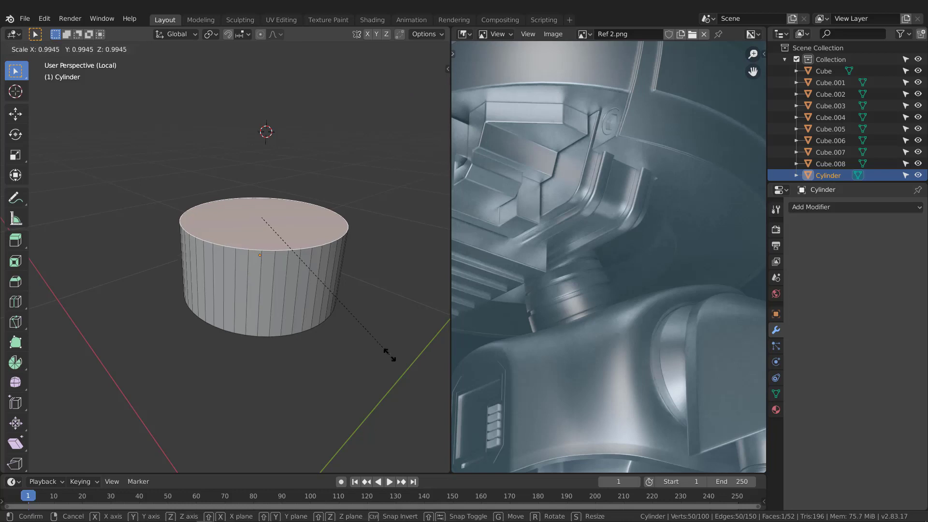
pyautogui.click(360, 321)
pyautogui.moveTo(358, 313); pyautogui.dragTo(292, 283, button='middle')
pyautogui.press('s')
pyautogui.click(376, 321)
# - Scale the cylinder's bottom face up by about 1.11 to widen the base, and return to Object Mode
pyautogui.click(291, 283)
pyautogui.click(292, 298)
pyautogui.press('s')
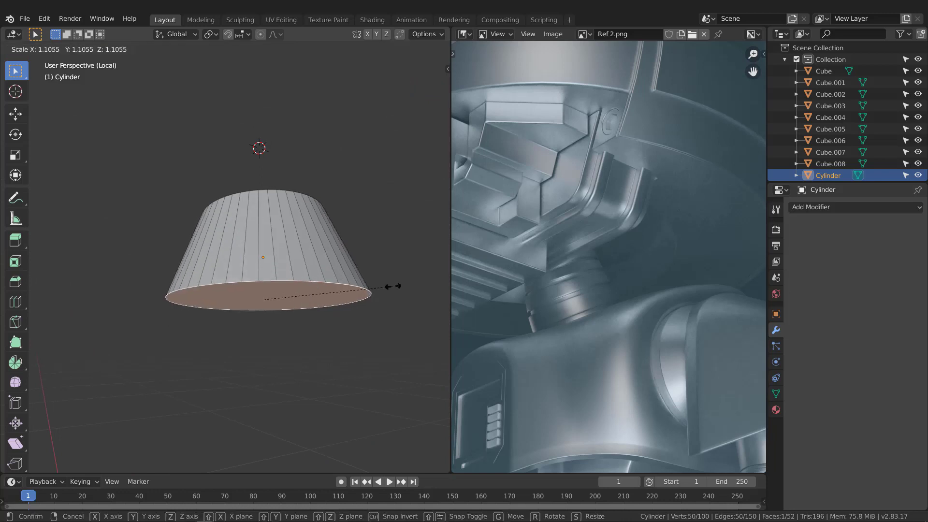
pyautogui.click(392, 286)
pyautogui.moveTo(356, 269); pyautogui.dragTo(354, 261, button='middle')
pyautogui.press('Tab')
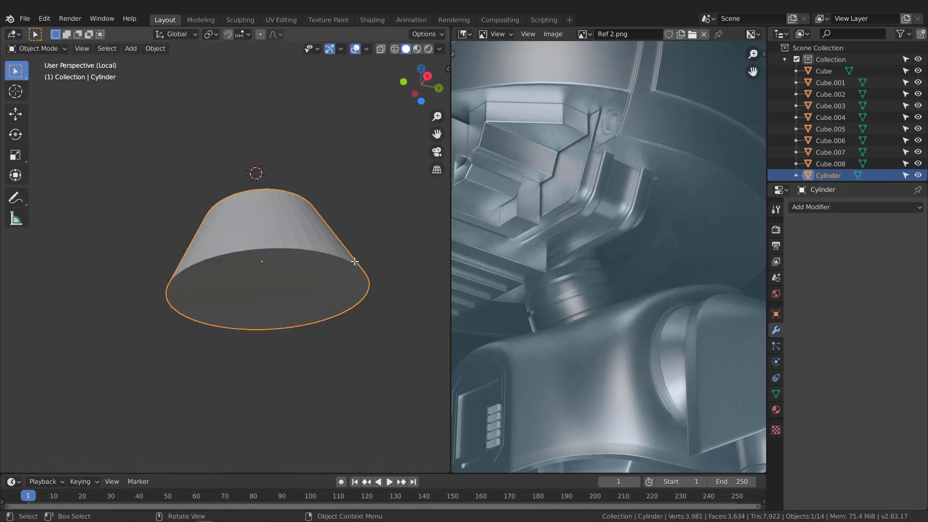
# - Leave local view and scale the tapered cylinder up uniformly by about 1.193 beneath the head
pyautogui.press('KP_Divide')
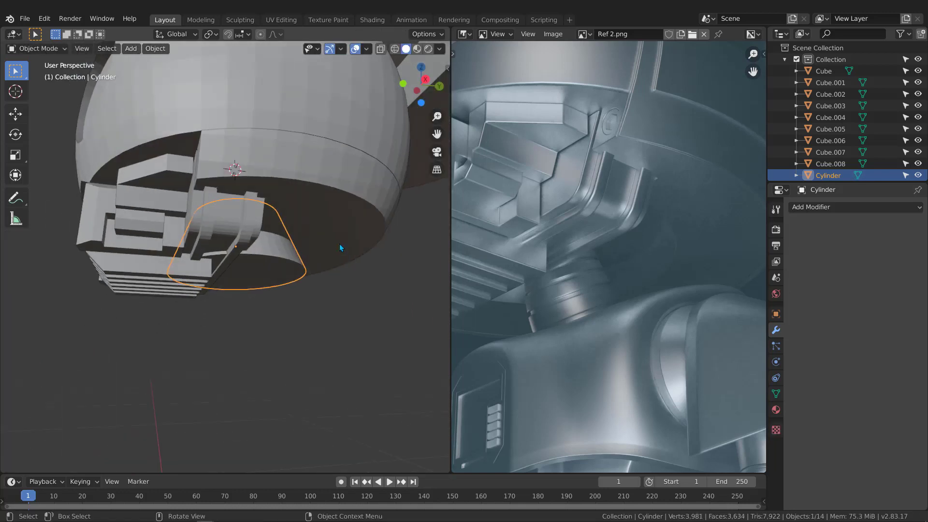
pyautogui.moveTo(339, 246); pyautogui.dragTo(286, 218, button='middle')
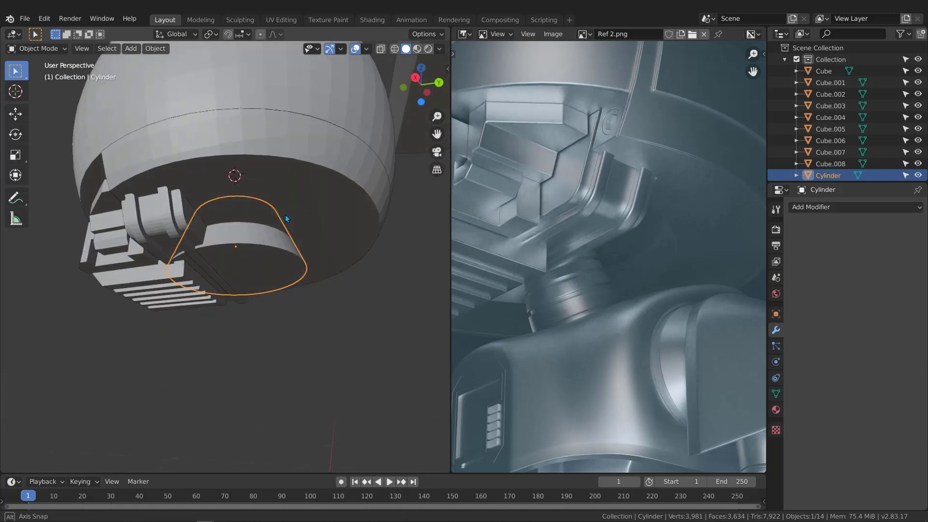
pyautogui.press('s')
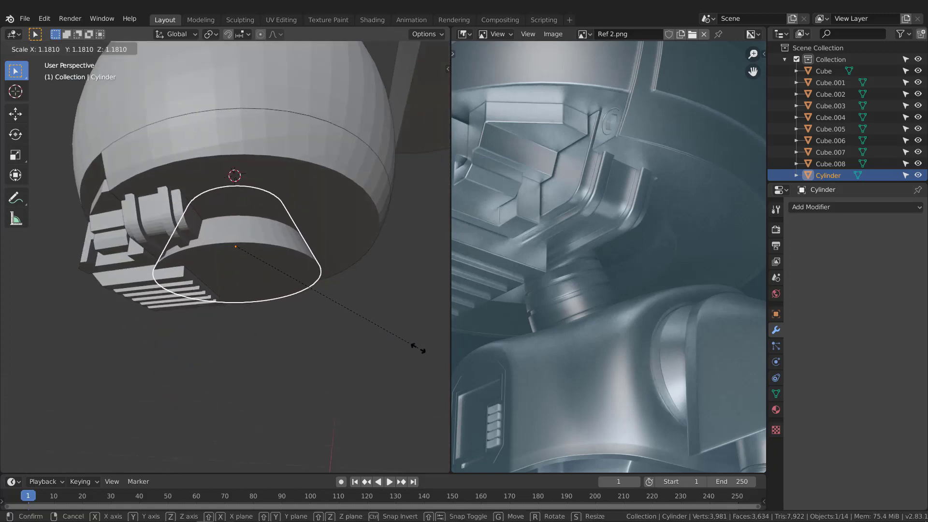
pyautogui.click(419, 347)
pyautogui.moveTo(419, 347); pyautogui.dragTo(302, 227, button='middle')
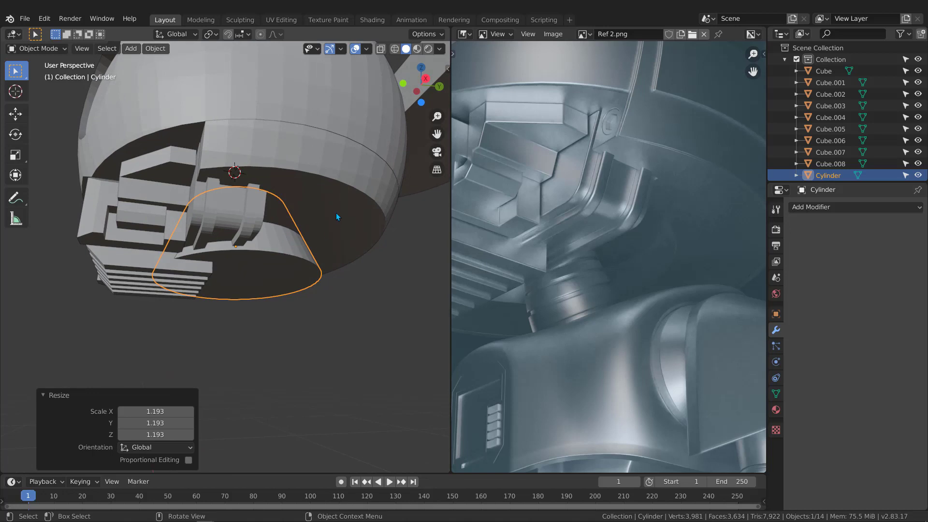
# - Cut the tapered cylinder out of the head's lower rim piece with a Boolean Difference
pyautogui.keyDown('shift'); pyautogui.click(338, 186); pyautogui.keyUp('shift')
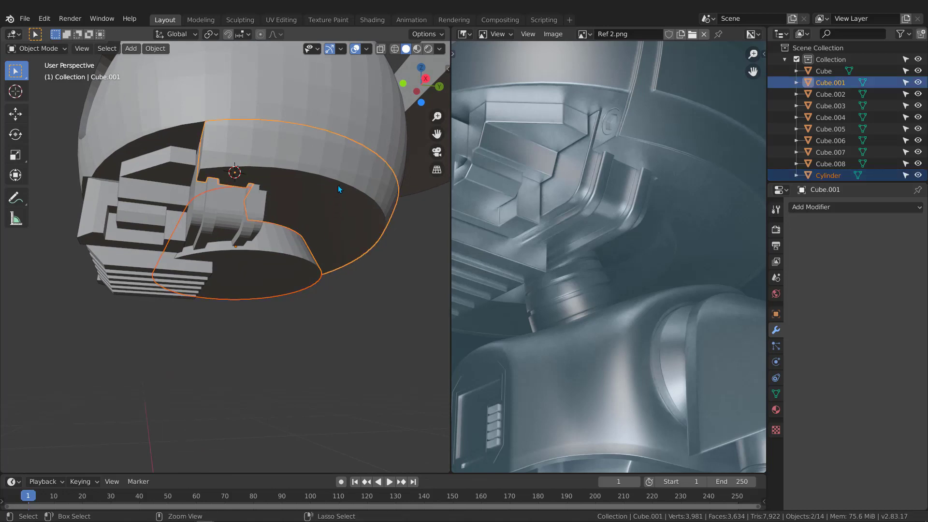
pyautogui.press('ctrl+shift+KP_Subtract')
pyautogui.moveTo(320, 248)
pyautogui.mouseDown(button='middle')
pyautogui.moveTo(336, 239)
pyautogui.moveTo(341, 252)
pyautogui.moveTo(325, 256)
pyautogui.moveTo(339, 271)
pyautogui.mouseUp(button='middle')
pyautogui.click(377, 318)
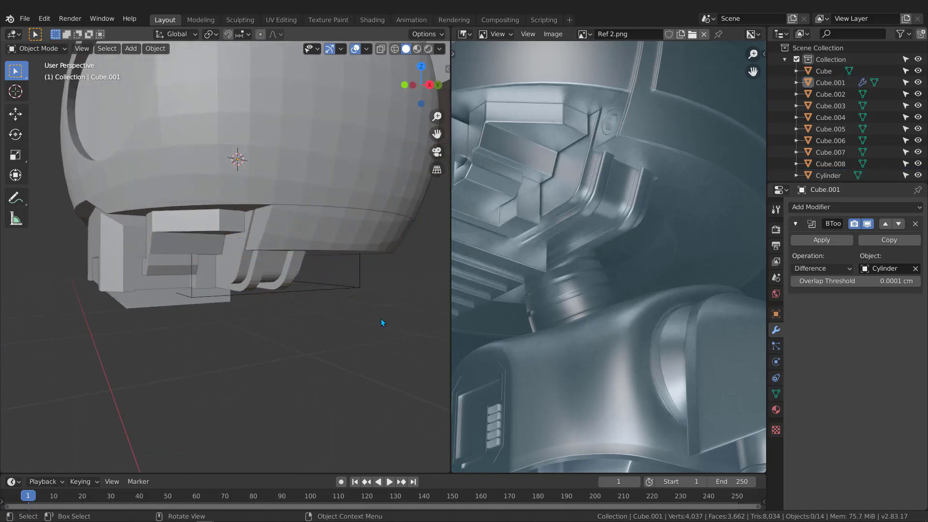
# - Bake the Boolean cut with Visual Geometry to Mesh and delete the cutter cylinder
pyautogui.moveTo(378, 317); pyautogui.dragTo(345, 252)
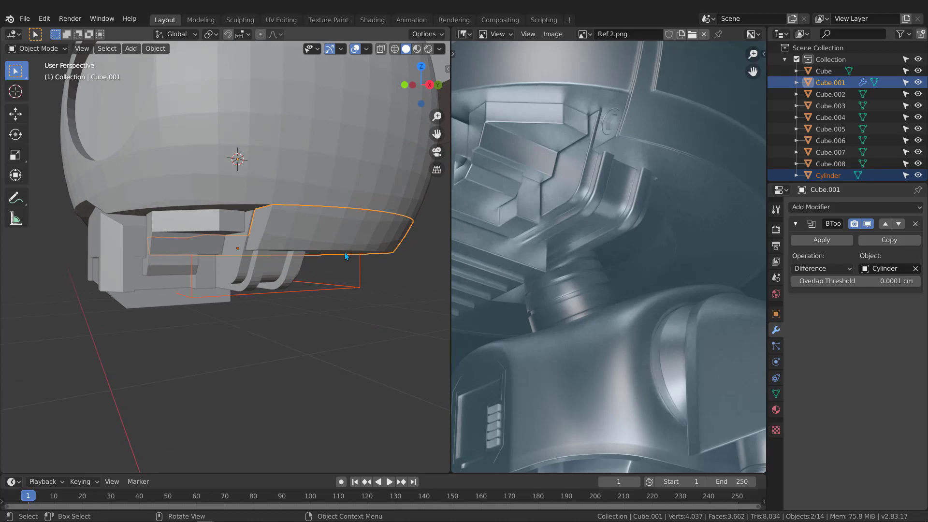
pyautogui.hotkey('ctrl', 'a')
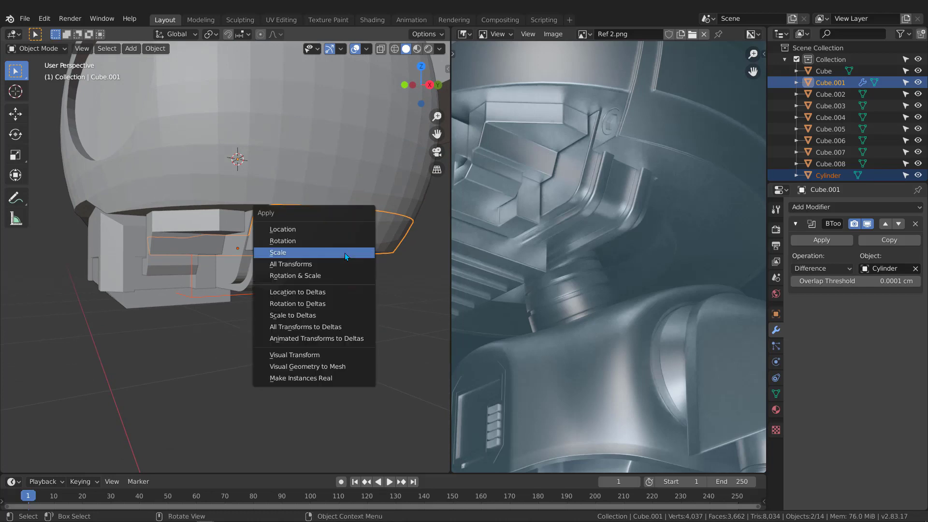
pyautogui.click(316, 368)
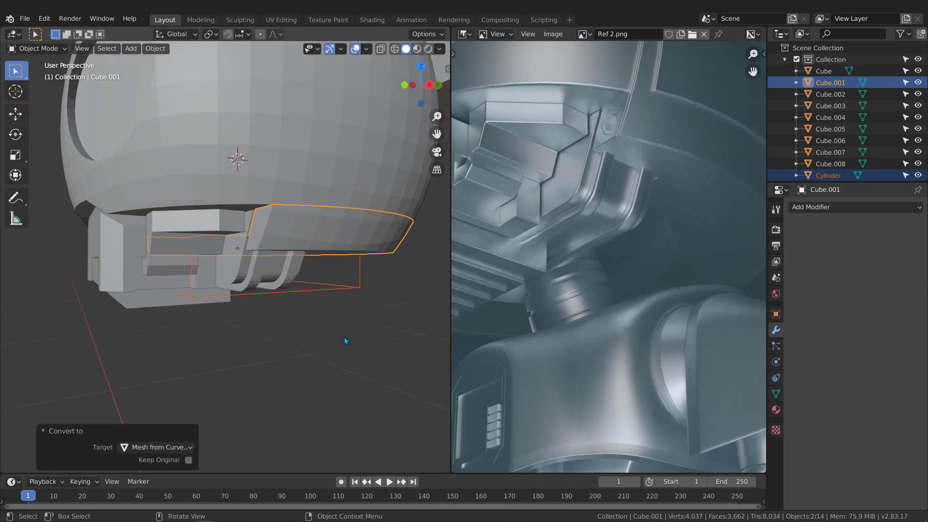
pyautogui.keyDown('shift'); pyautogui.click(346, 252); pyautogui.keyUp('shift')
pyautogui.moveTo(350, 285); pyautogui.dragTo(337, 242, button='middle')
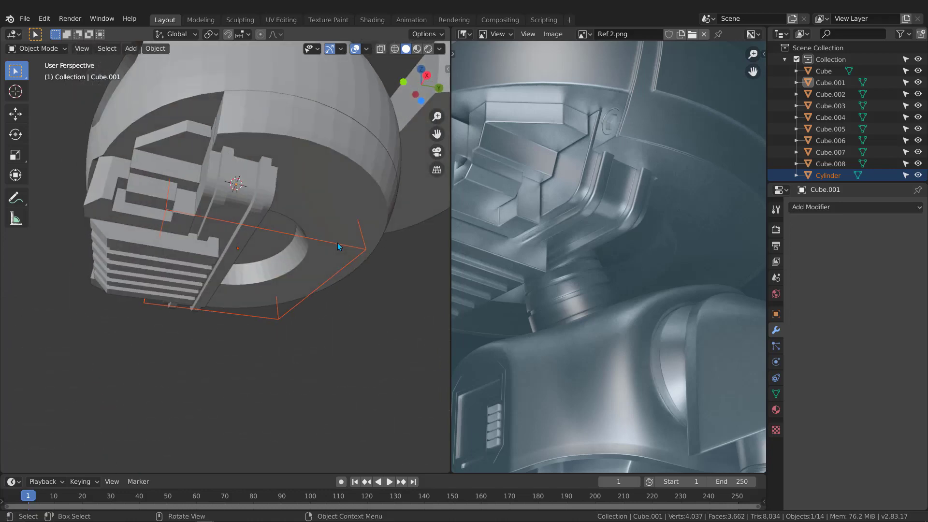
pyautogui.press('Delete')
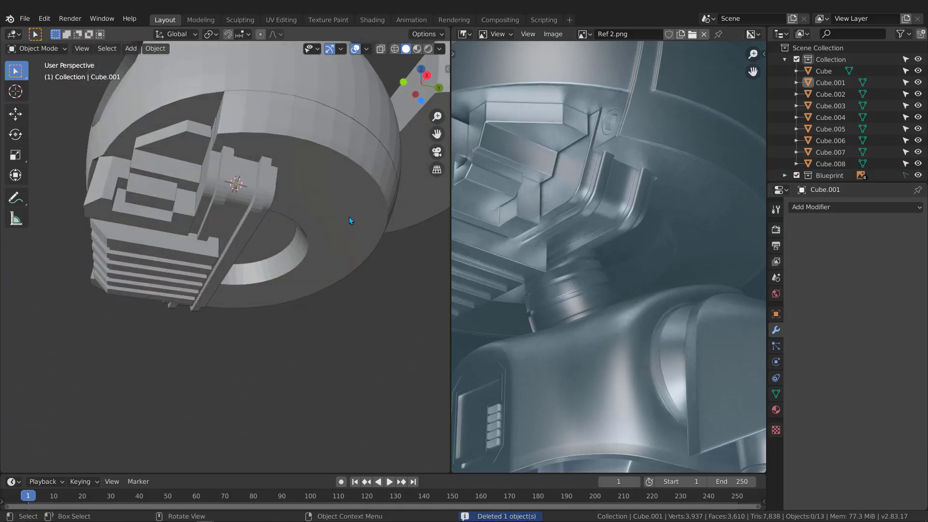
# - Examine the head from several angles, including the recessed neck opening and jaw, and compare it with the reference image
pyautogui.moveTo(349, 216); pyautogui.dragTo(261, 197, button='middle')
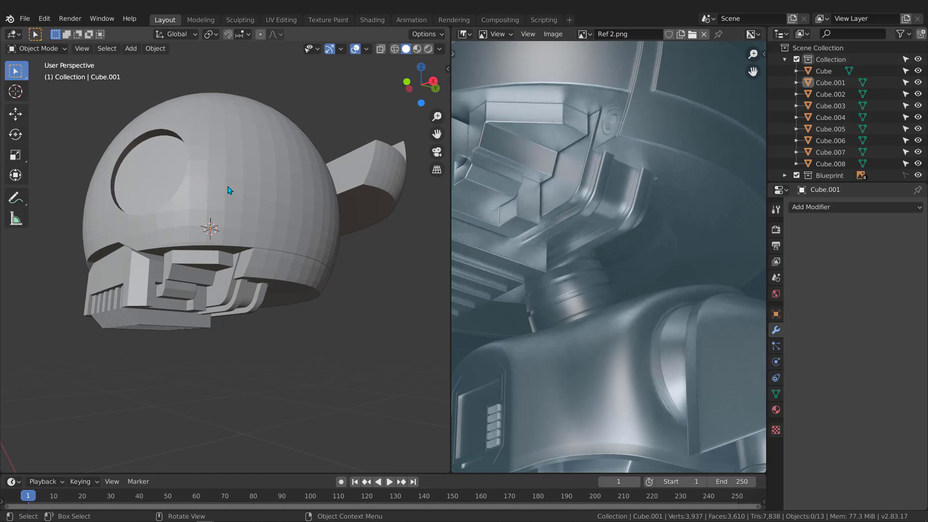
pyautogui.moveTo(229, 190); pyautogui.dragTo(253, 248, button='middle')
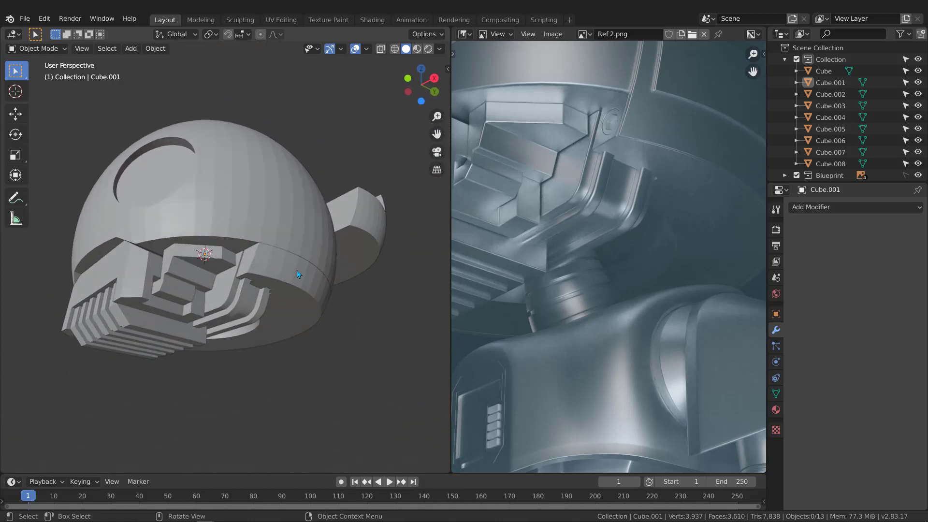
pyautogui.moveTo(296, 270); pyautogui.dragTo(157, 256, button='middle')
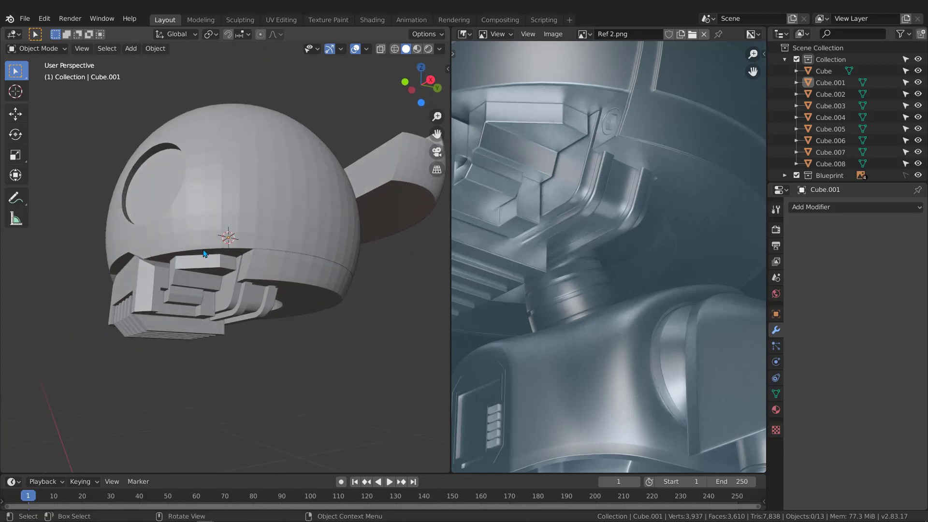
pyautogui.moveTo(294, 271)
pyautogui.mouseDown(button='middle')
pyautogui.moveTo(251, 232)
pyautogui.moveTo(320, 273)
pyautogui.moveTo(287, 257)
pyautogui.mouseUp(button='middle')
pyautogui.scroll(-5, 610, 266)
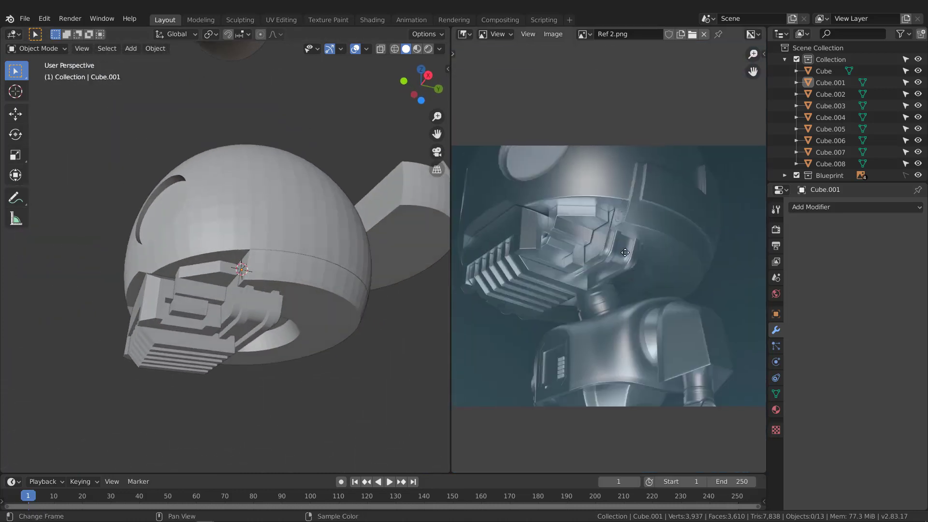
pyautogui.scroll(5, 584, 282)
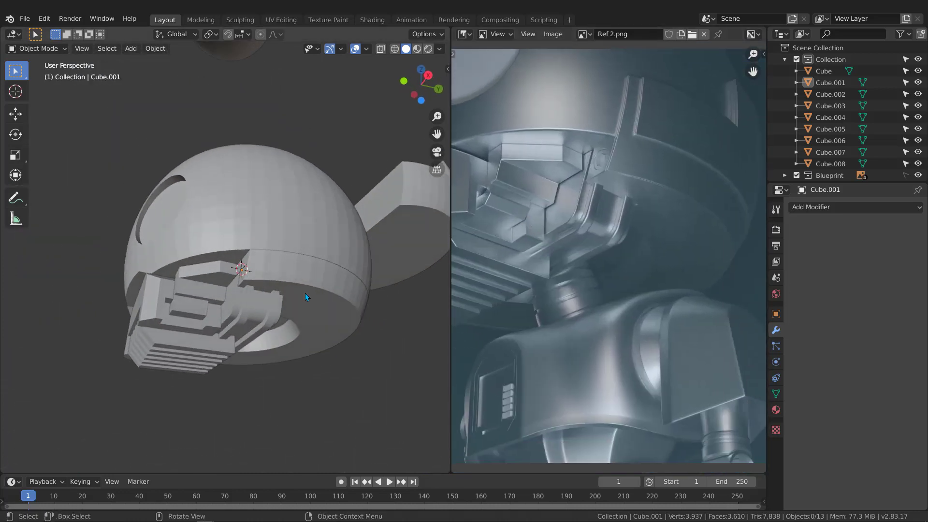
pyautogui.moveTo(305, 293); pyautogui.dragTo(364, 177, button='middle')
pyautogui.scroll(5, 343, 286)
pyautogui.scroll(-4, 198, 184)
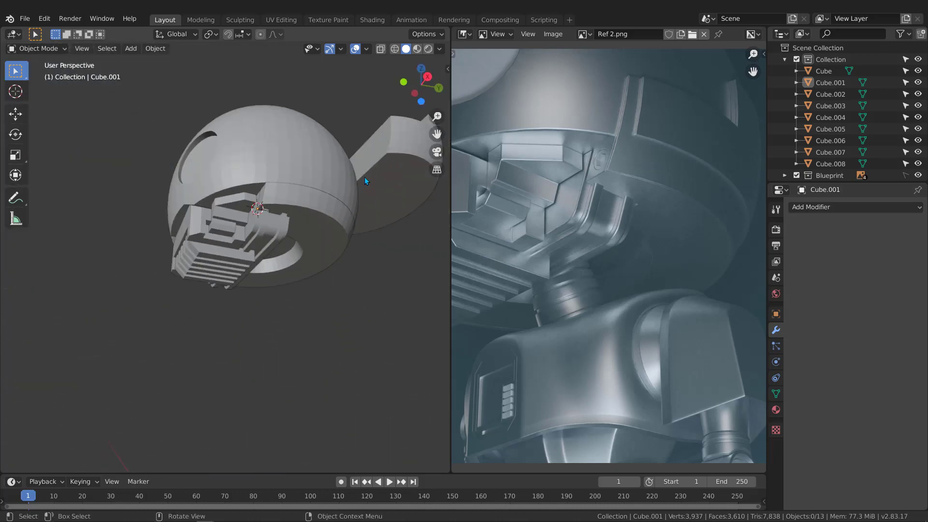
pyautogui.moveTo(278, 222); pyautogui.dragTo(320, 192, button='middle')
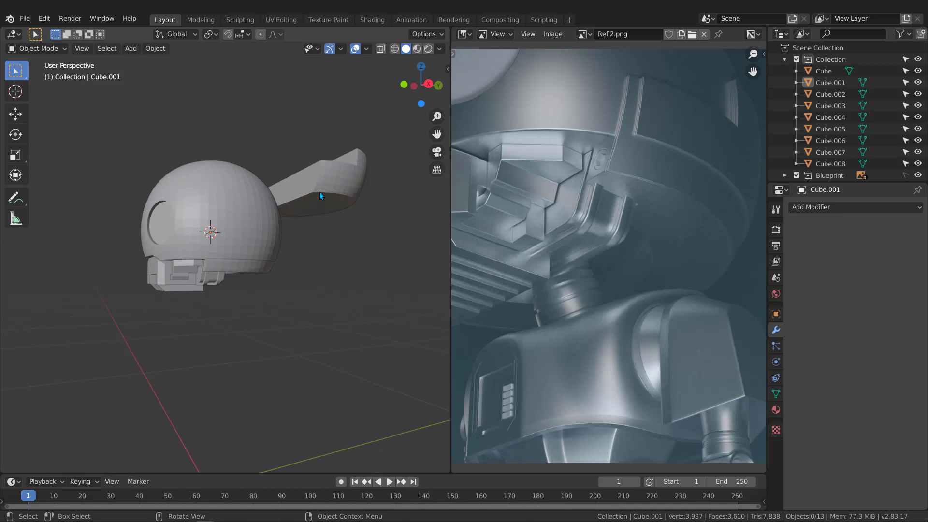
pyautogui.moveTo(193, 257); pyautogui.dragTo(206, 259, button='middle')
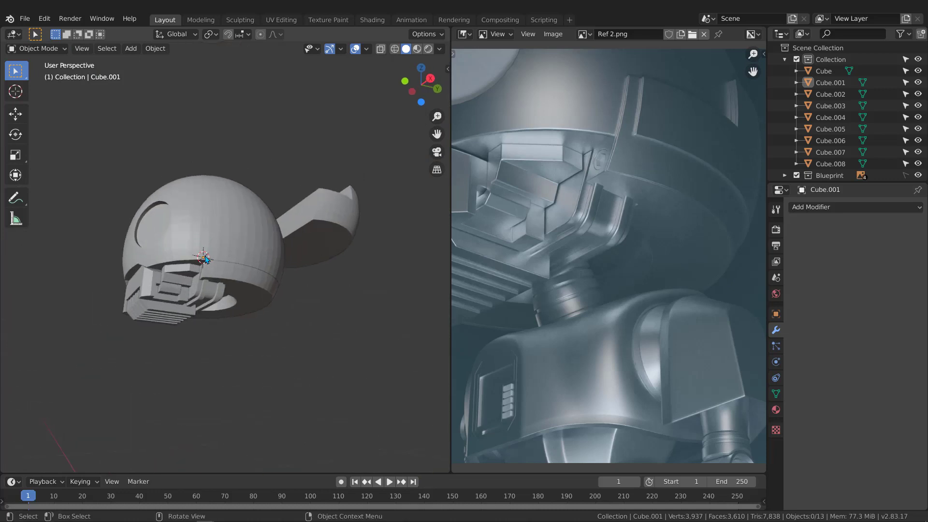
# - Snap the detached rear head piece to the 3D cursor and isolate it in local view
pyautogui.click(321, 228)
pyautogui.hotkey('shift', 's')
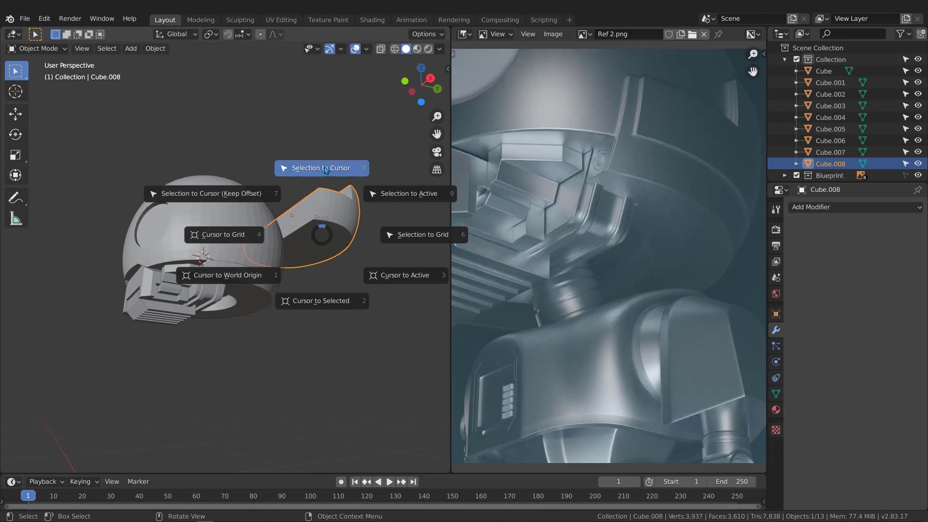
pyautogui.click(322, 194)
pyautogui.moveTo(251, 281); pyautogui.dragTo(300, 309, button='middle')
pyautogui.scroll(4, 264, 242)
pyautogui.press('KP_Divide')
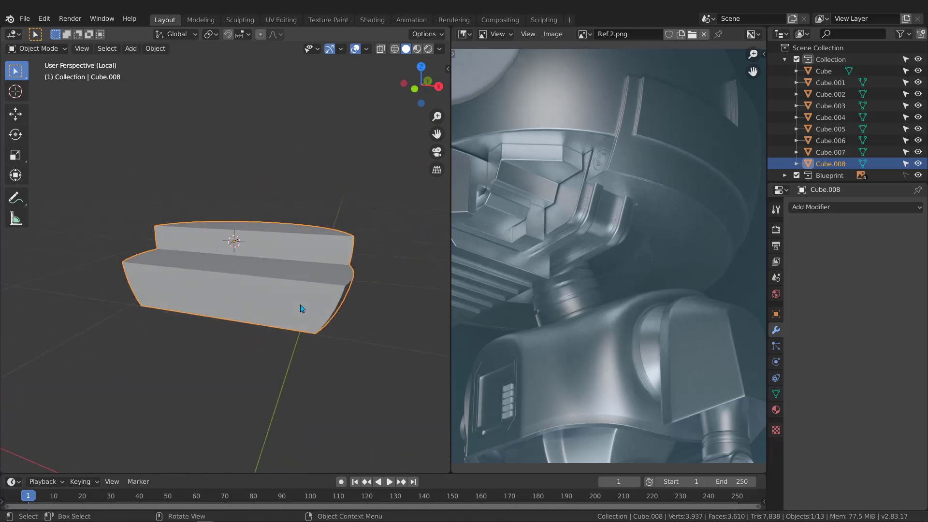
# - Delete the rear piece's flat top, step, ledge, front and underside faces in Edit Mode, leaving only the curved shell
pyautogui.press('Tab')
pyautogui.moveTo(259, 271); pyautogui.dragTo(262, 290, button='middle')
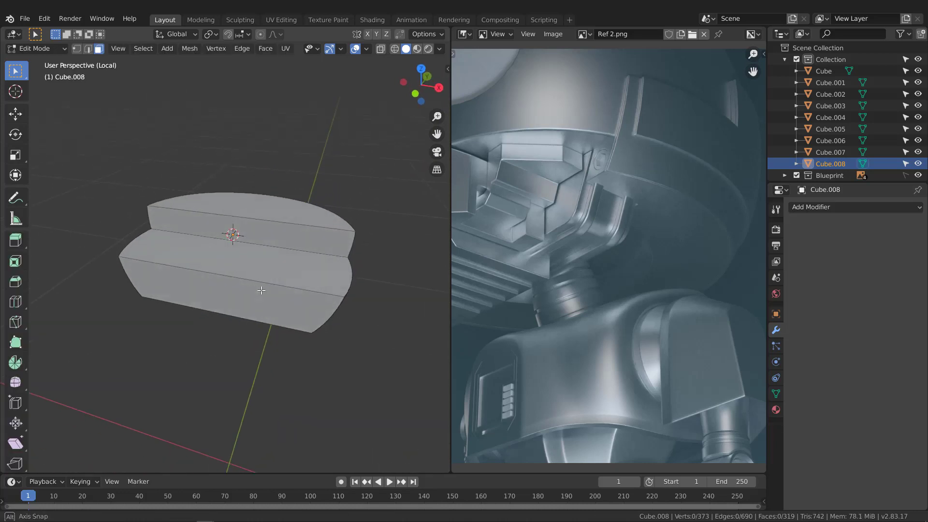
pyautogui.click(244, 216)
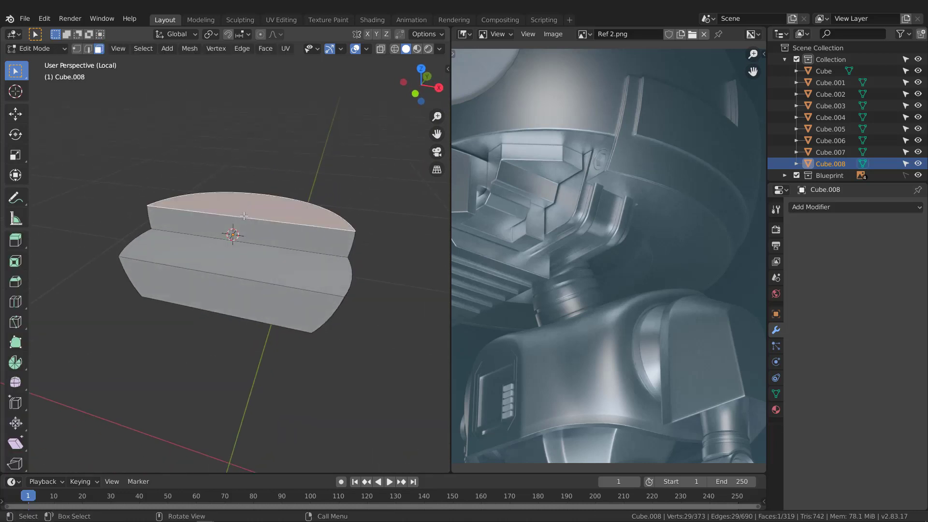
pyautogui.keyDown('shift'); pyautogui.click(248, 230); pyautogui.keyUp('shift')
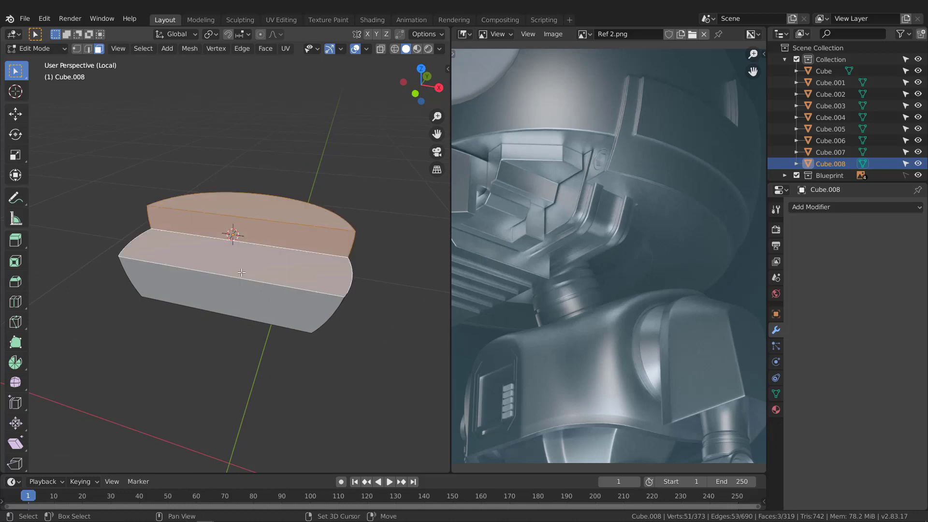
pyautogui.keyDown('shift'); pyautogui.click(234, 271); pyautogui.keyUp('shift')
pyautogui.keyDown('shift'); pyautogui.click(235, 299); pyautogui.keyUp('shift')
pyautogui.moveTo(236, 305); pyautogui.dragTo(249, 253, button='middle')
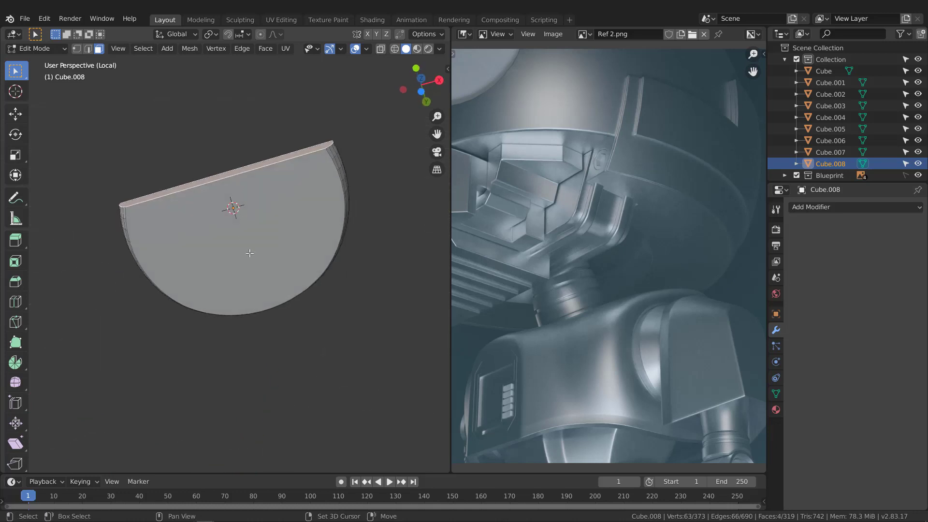
pyautogui.keyDown('shift'); pyautogui.click(248, 253); pyautogui.keyUp('shift')
pyautogui.moveTo(256, 203); pyautogui.dragTo(233, 236, button='middle')
pyautogui.press('x')
pyautogui.click(269, 271)
# - Connect the inner corner vertex of the shell's notch to the neighbouring vertex with a new edge
pyautogui.scroll(5, 234, 242)
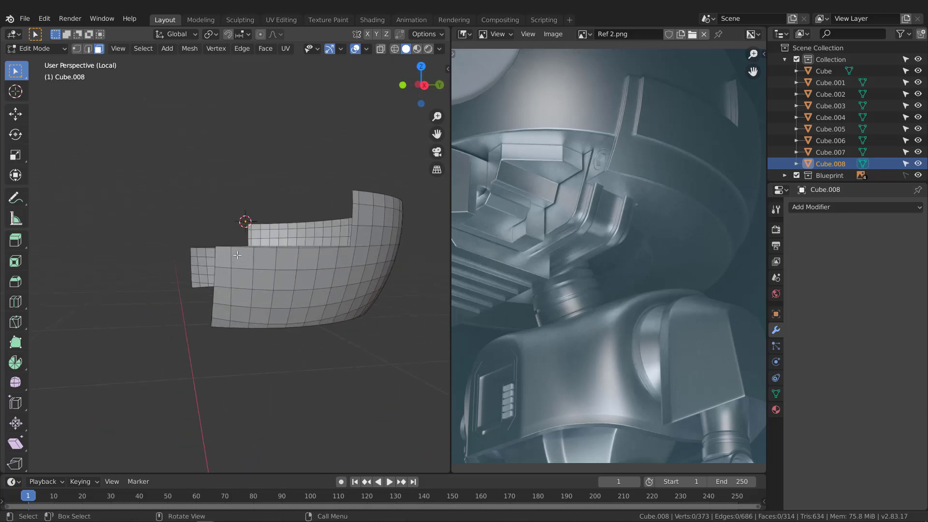
pyautogui.scroll(-4, 294, 253)
pyautogui.scroll(3, 309, 232)
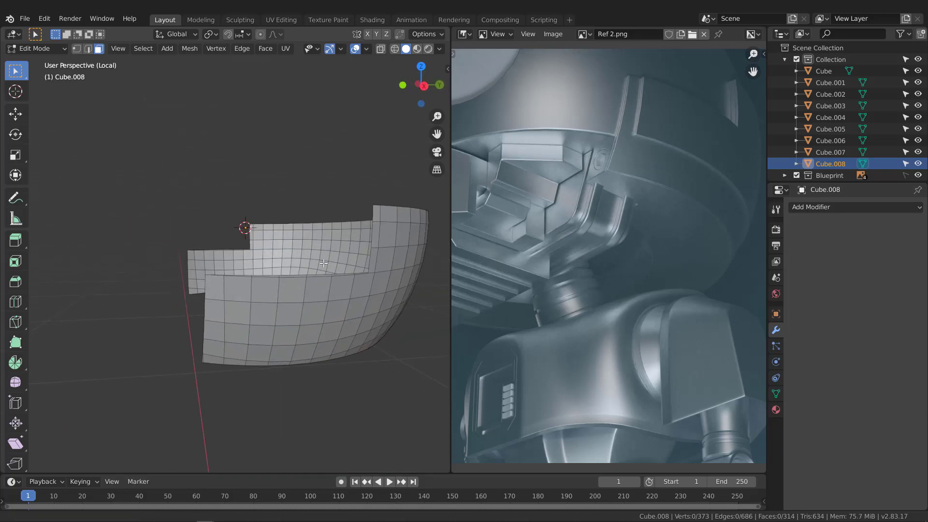
pyautogui.scroll(1, 314, 221)
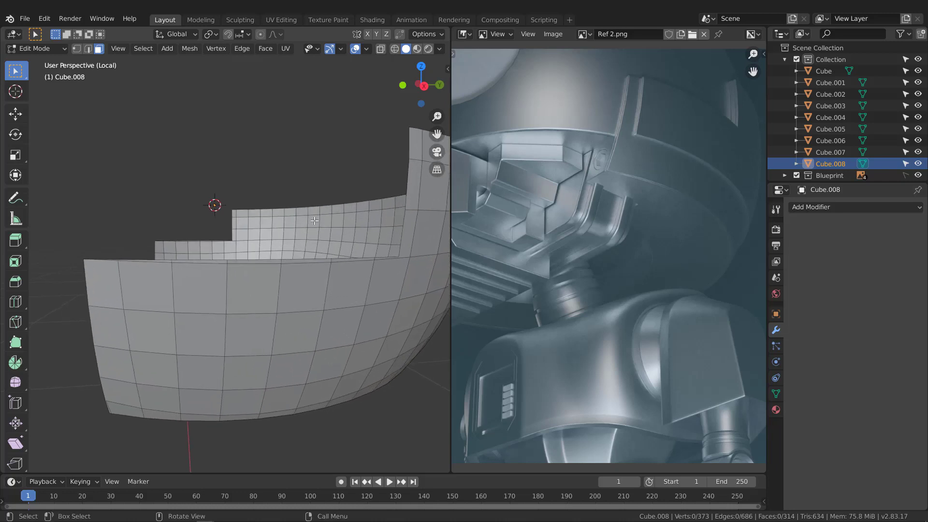
pyautogui.click(264, 267)
pyautogui.moveTo(256, 265)
pyautogui.mouseDown(button='middle')
pyautogui.moveTo(309, 256)
pyautogui.moveTo(270, 259)
pyautogui.mouseUp(button='middle')
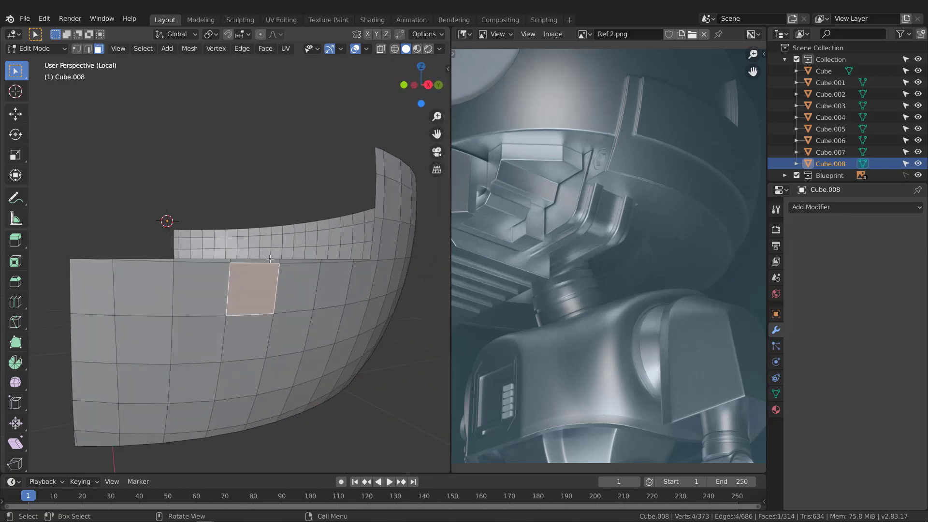
pyautogui.moveTo(333, 267); pyautogui.dragTo(301, 248, button='middle')
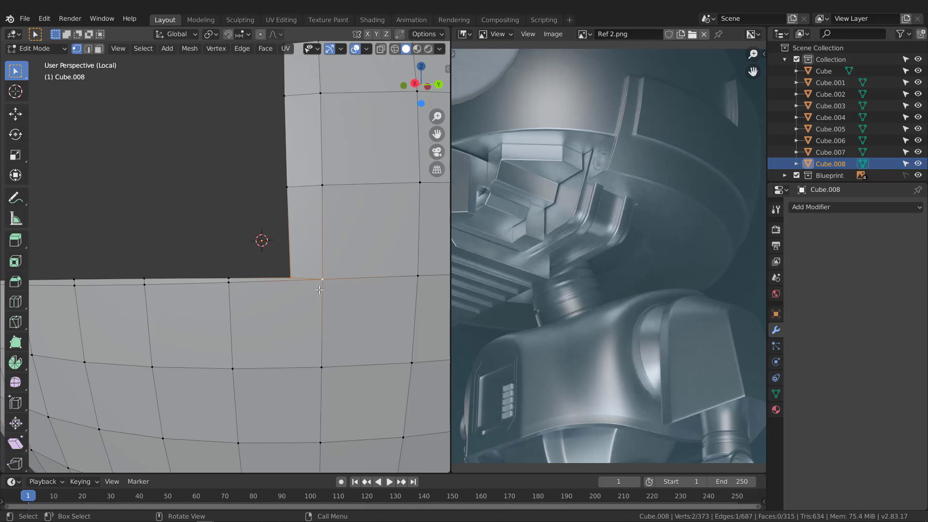
# - Select the edge path just below the shell's upper rim and dissolve it to remove the thin strip of faces
pyautogui.press('2')
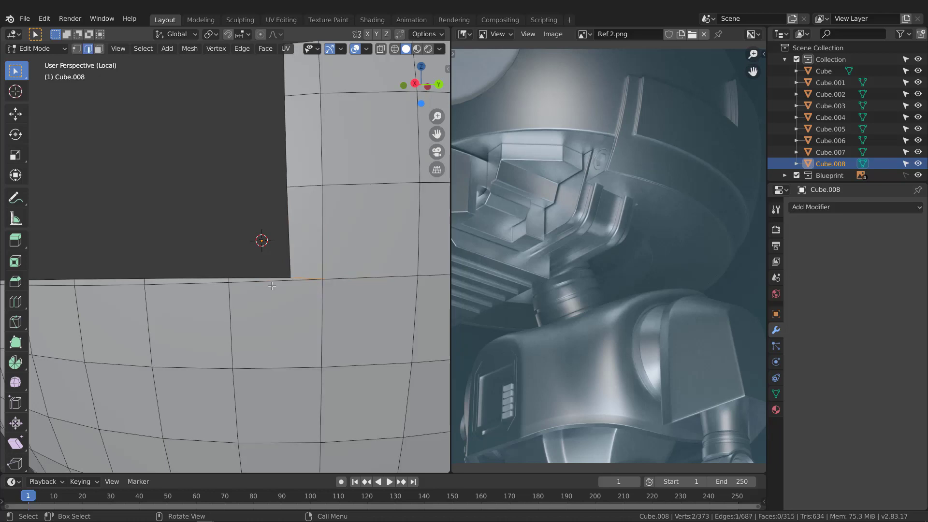
pyautogui.keyDown('shift'); pyautogui.moveTo(170, 279); pyautogui.dragTo(251, 275, button='middle'); pyautogui.keyUp('shift')
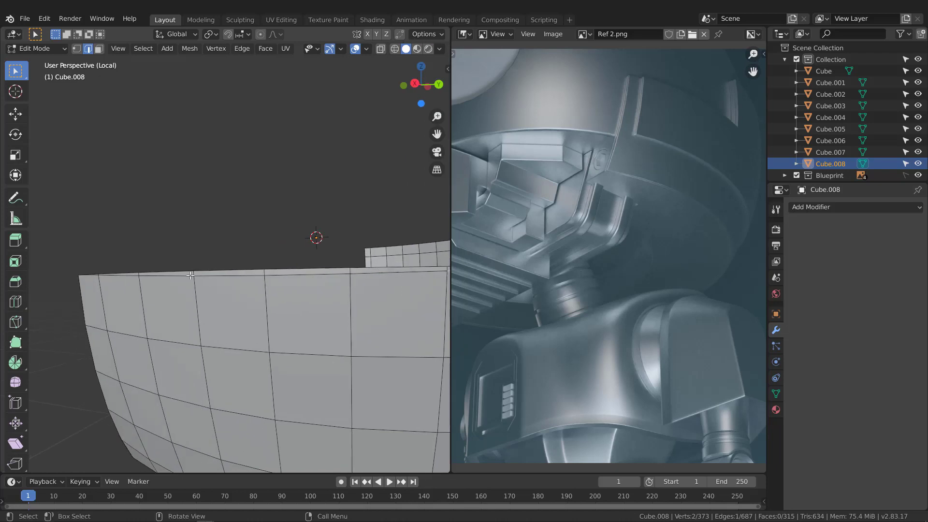
pyautogui.keyDown('ctrl'); pyautogui.click(120, 277); pyautogui.keyUp('ctrl')
pyautogui.moveTo(119, 277); pyautogui.dragTo(122, 251, button='middle')
pyautogui.keyDown('ctrl'); pyautogui.click(122, 251); pyautogui.keyUp('ctrl')
pyautogui.moveTo(188, 260); pyautogui.dragTo(268, 281, button='middle')
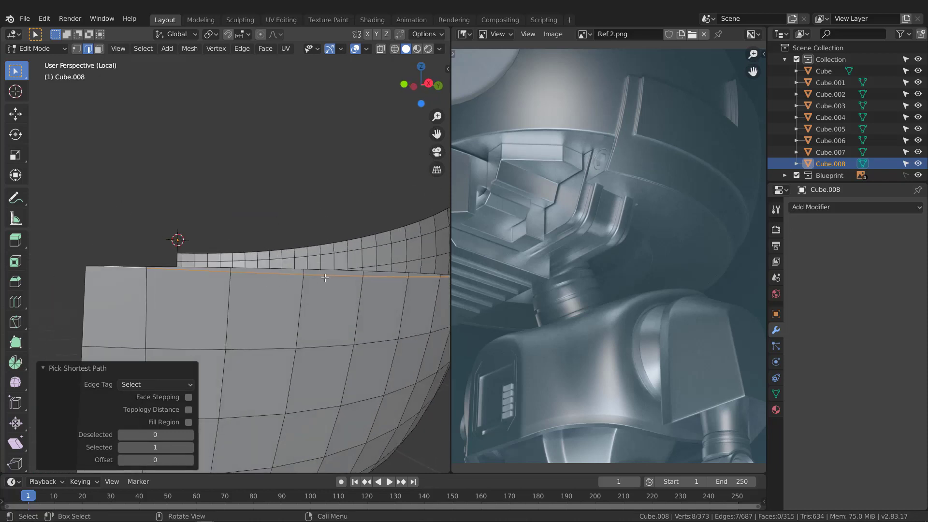
pyautogui.hotkey('ctrl', 'x')
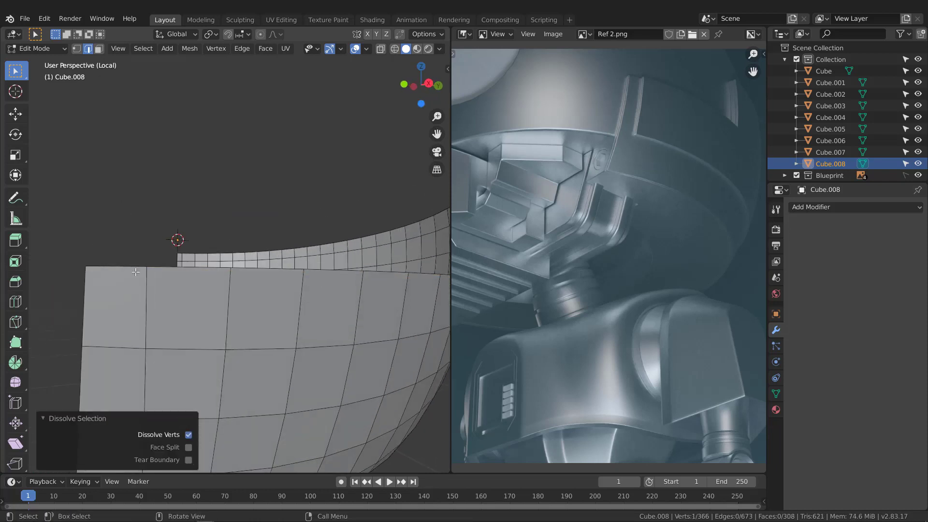
pyautogui.press('1')
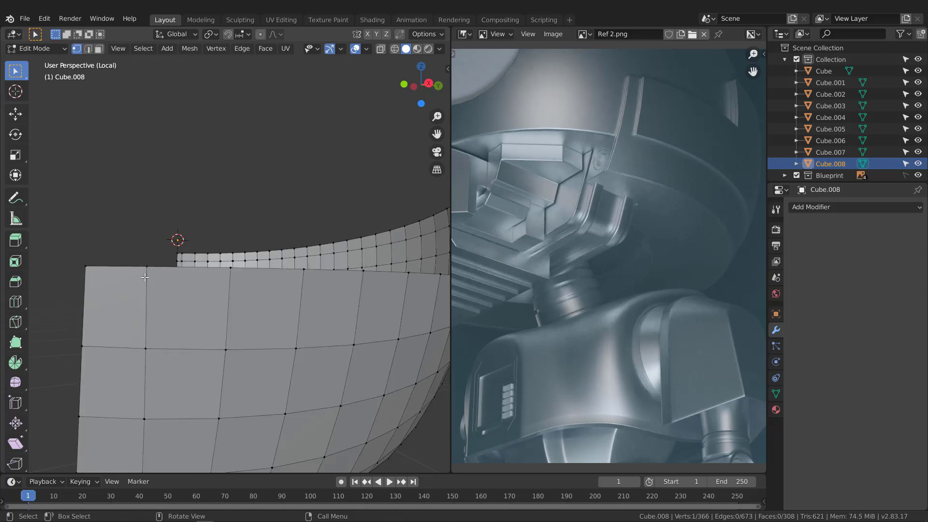
# - Select the edge path below the shell's upper rim on the opposite side of the notch and dissolve it
pyautogui.moveTo(150, 267); pyautogui.dragTo(210, 237, button='middle')
pyautogui.scroll(-6, 330, 279)
pyautogui.scroll(8, 244, 281)
pyautogui.scroll(6, 211, 237)
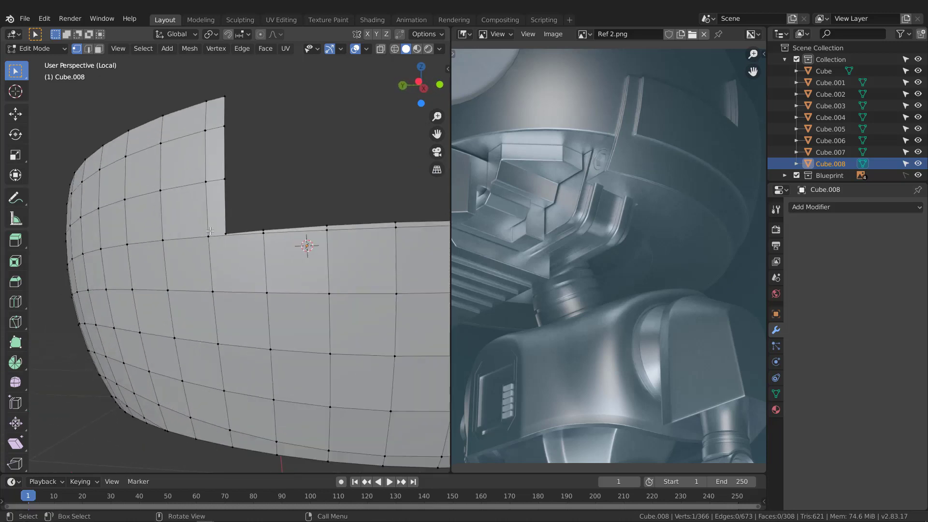
pyautogui.moveTo(228, 239); pyautogui.dragTo(233, 241)
pyautogui.moveTo(237, 241); pyautogui.dragTo(262, 298, button='middle')
pyautogui.press('2')
pyautogui.keyDown('ctrl'); pyautogui.click(343, 265); pyautogui.keyUp('ctrl')
pyautogui.hotkey('ctrl', 'x')
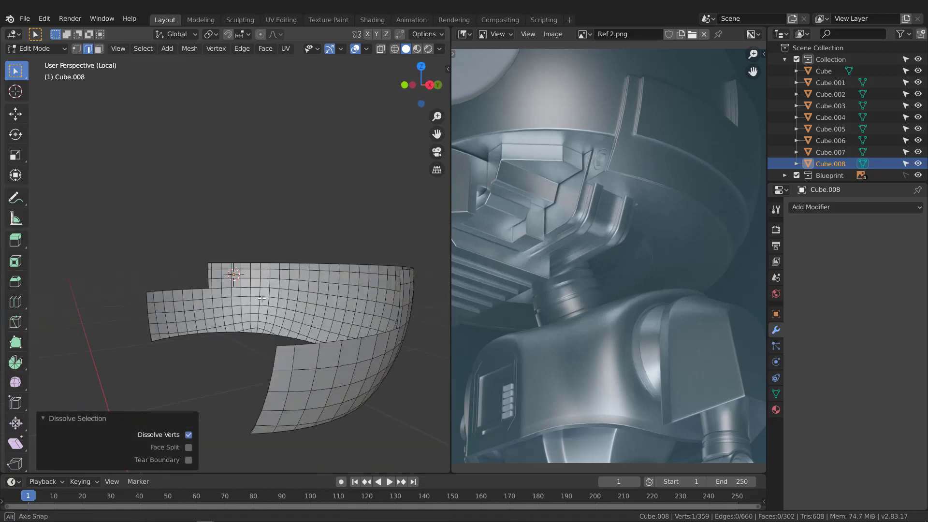
# - Return the shell to Object Mode and exit local view, bringing back the rest of the robot head
pyautogui.scroll(-3, 261, 298)
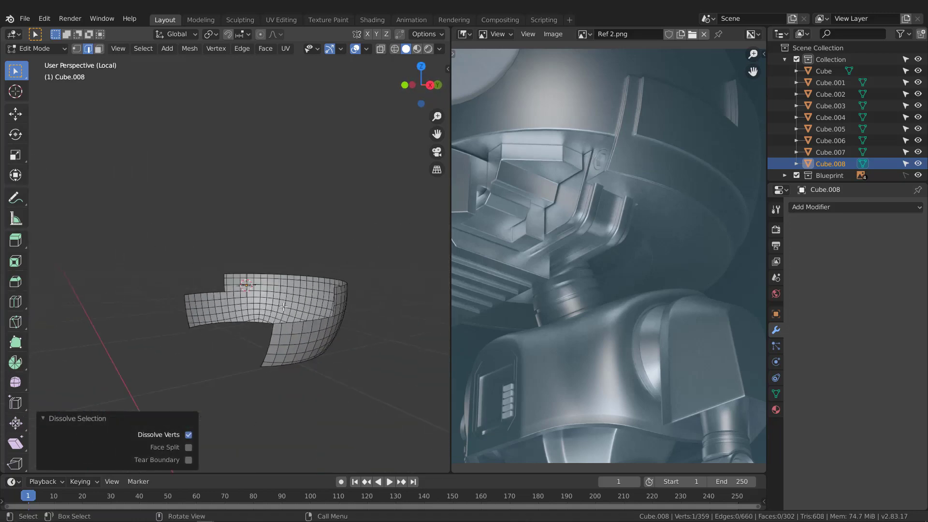
pyautogui.press('Tab')
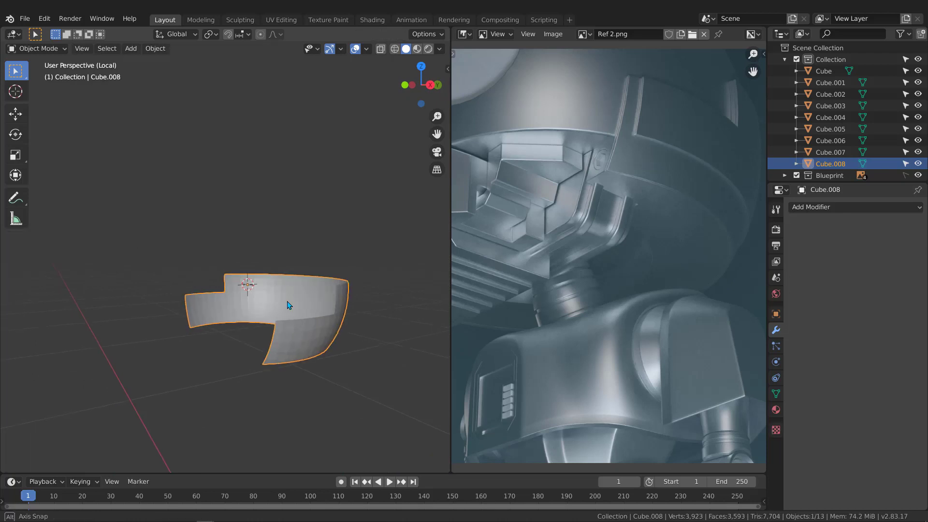
pyautogui.moveTo(290, 306); pyautogui.dragTo(284, 300, button='middle')
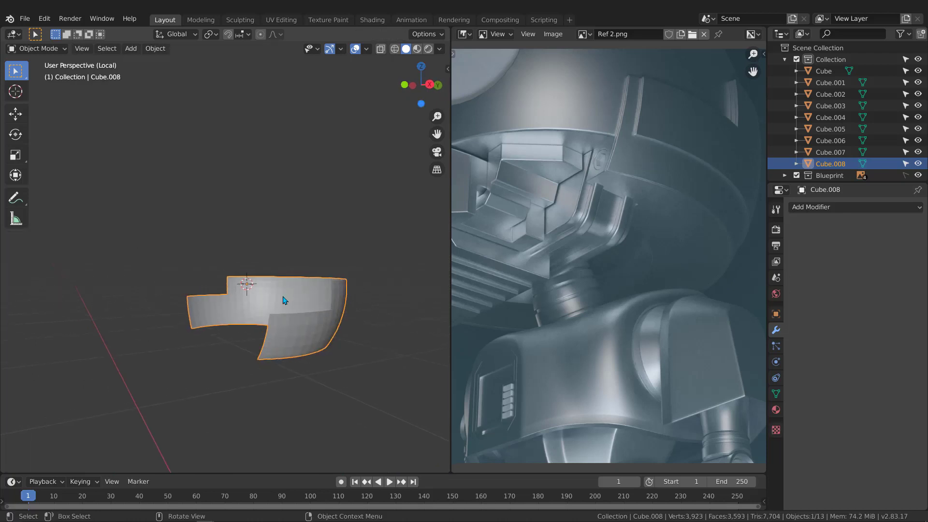
pyautogui.press('KP_Divide')
pyautogui.moveTo(283, 295)
pyautogui.mouseDown(button='middle')
pyautogui.moveTo(260, 285)
pyautogui.moveTo(197, 291)
pyautogui.moveTo(231, 315)
pyautogui.moveTo(294, 303)
pyautogui.moveTo(286, 290)
pyautogui.mouseUp(button='middle')
pyautogui.scroll(4, 272, 277)
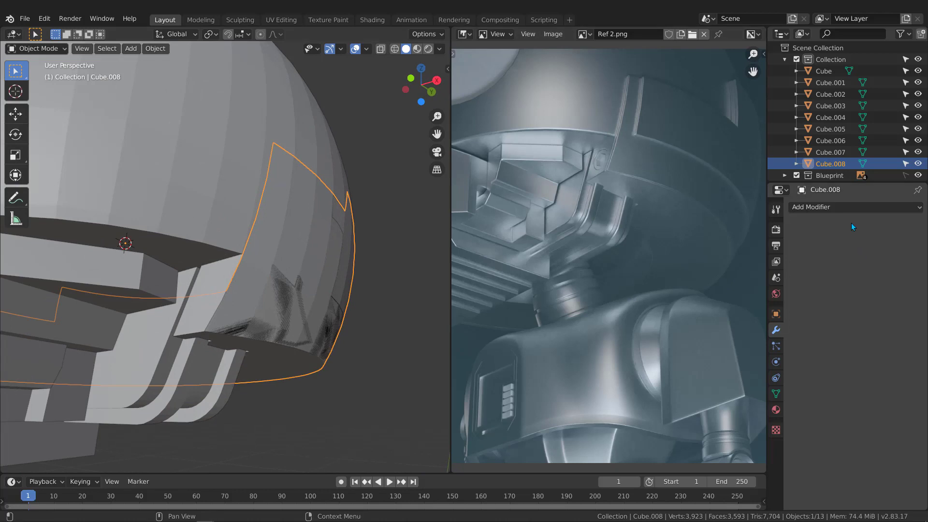
# - Add a Solidify modifier to the rear shell and set its thickness to -1.6 cm
pyautogui.click(830, 208)
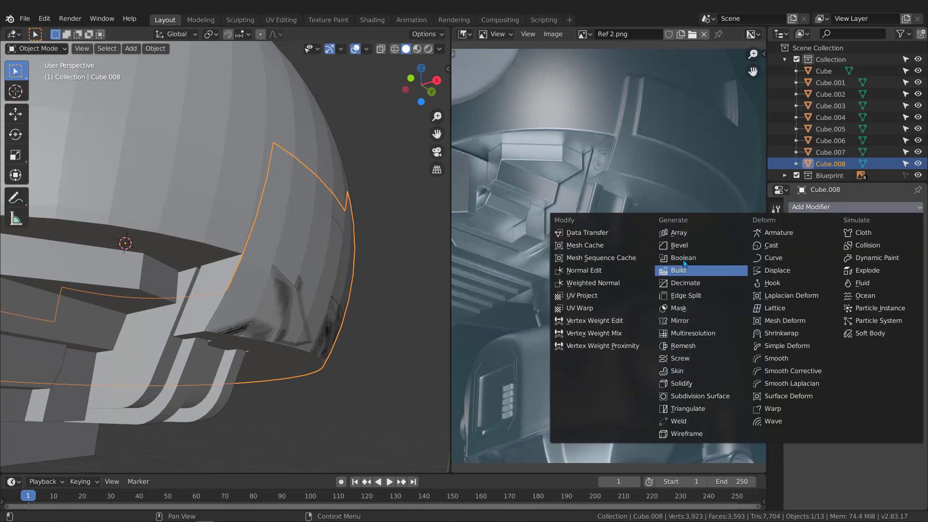
pyautogui.click(682, 384)
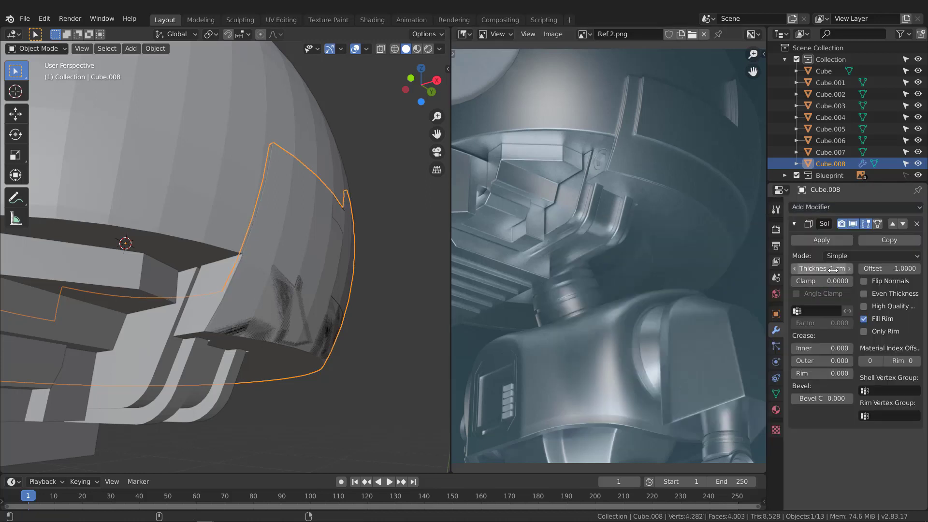
pyautogui.moveTo(821, 268); pyautogui.dragTo(792, 269)
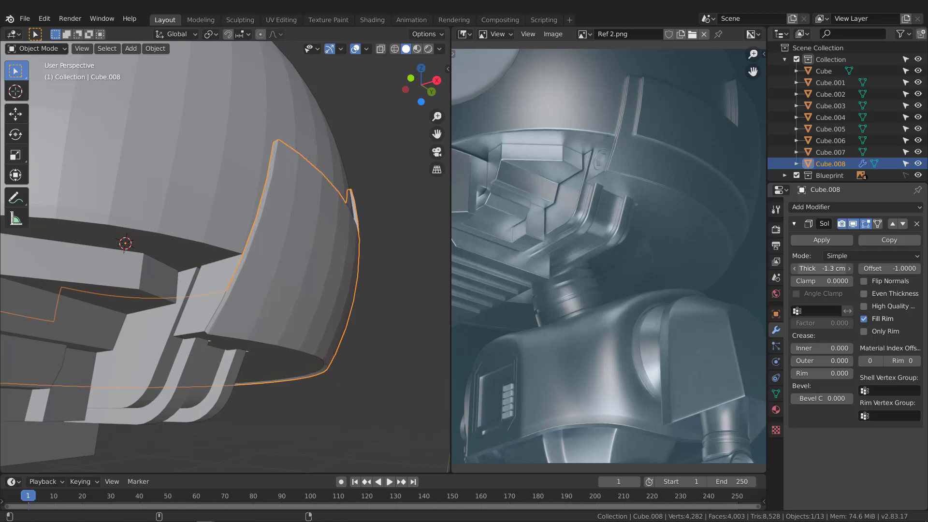
pyautogui.moveTo(792, 268)
pyautogui.mouseDown()
pyautogui.moveTo(802, 268)
pyautogui.moveTo(793, 268)
pyautogui.mouseUp()
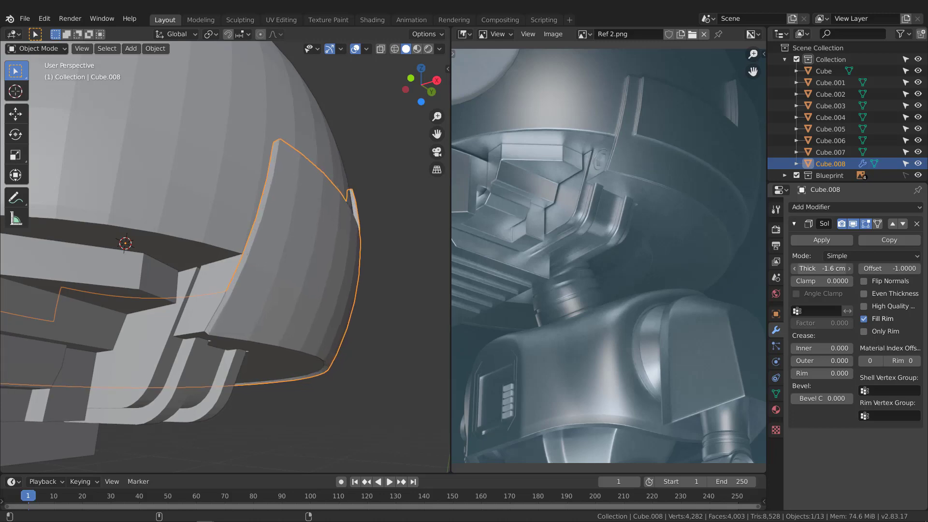
# - Set the shell's Solidify thickness to -1.8 cm and apply the modifier
pyautogui.moveTo(271, 338); pyautogui.dragTo(369, 305, button='middle')
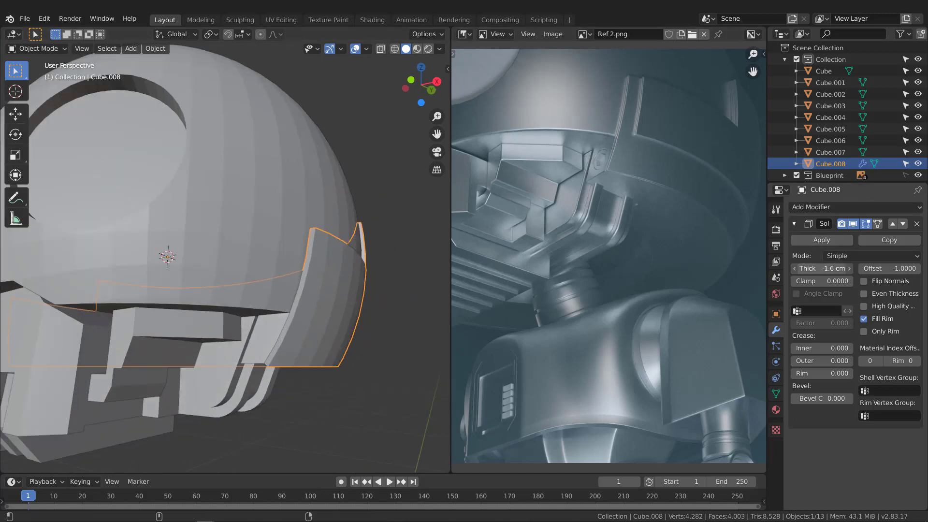
pyautogui.moveTo(821, 268); pyautogui.dragTo(823, 268)
pyautogui.moveTo(393, 274); pyautogui.dragTo(253, 325, button='middle')
pyautogui.scroll(5, 253, 325)
pyautogui.moveTo(265, 292); pyautogui.dragTo(269, 286, button='middle')
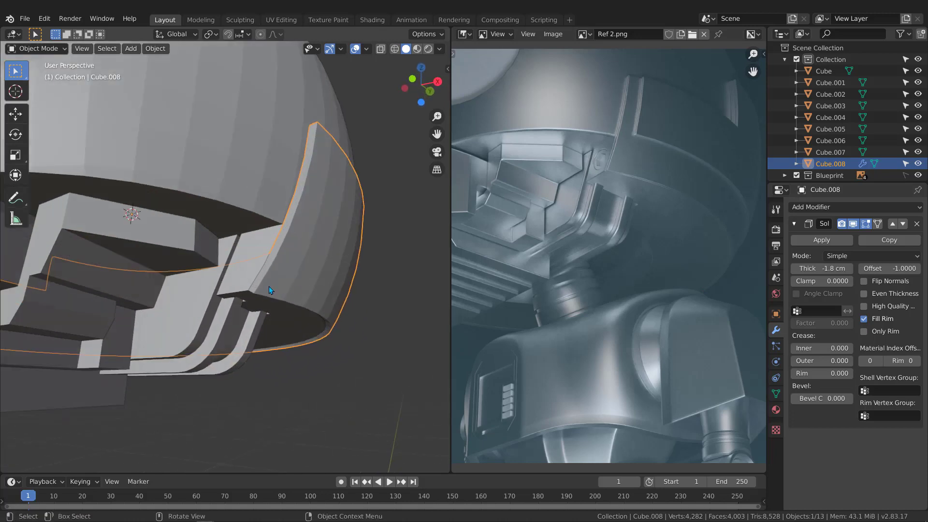
pyautogui.click(822, 240)
# - Open the thickened rear shell in Edit Mode and select the outer edge loop along its lower rim
pyautogui.moveTo(280, 264); pyautogui.dragTo(265, 275, button='middle')
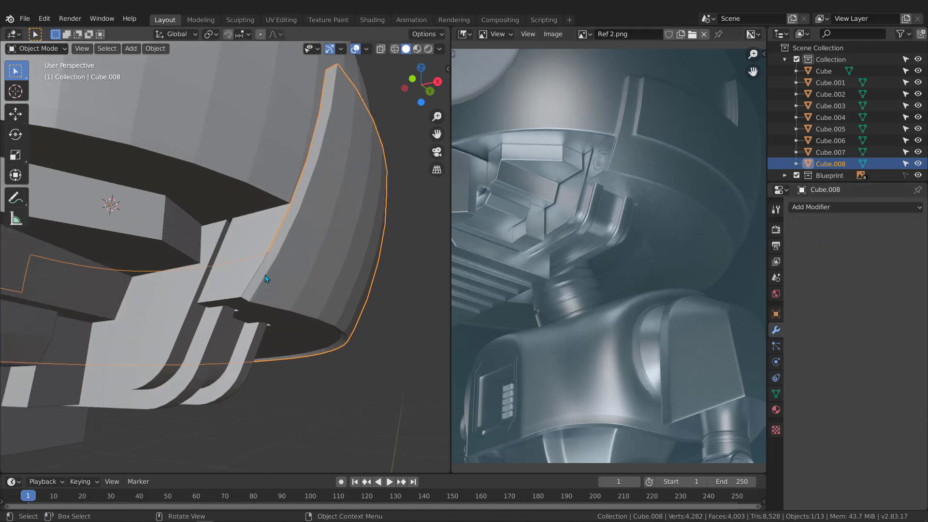
pyautogui.click(272, 274)
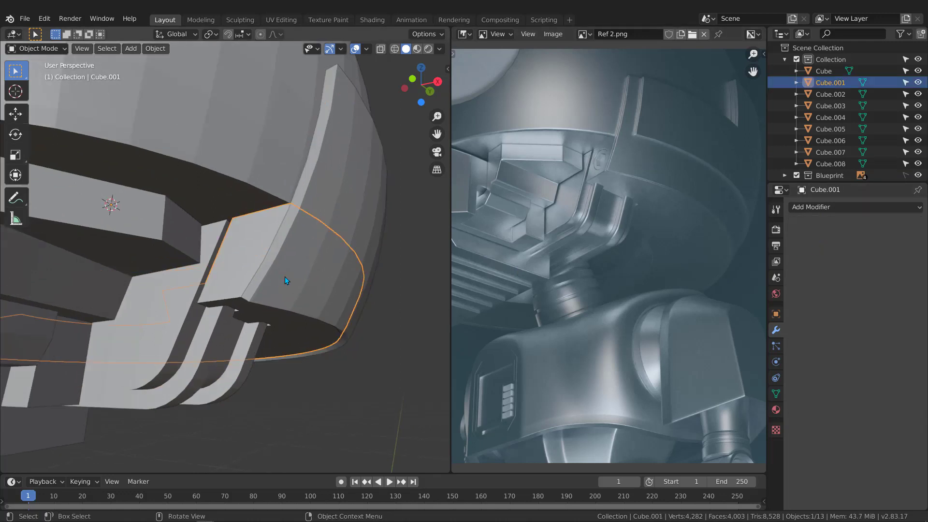
pyautogui.click(307, 272)
pyautogui.press('Tab')
pyautogui.click(272, 303)
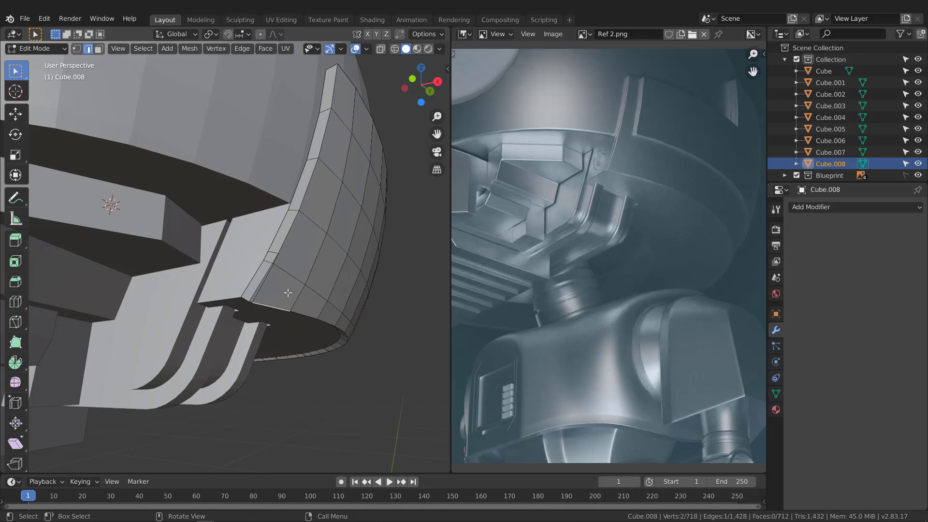
pyautogui.moveTo(272, 303); pyautogui.dragTo(196, 367, button='middle')
pyautogui.keyDown('alt'); pyautogui.click(280, 315); pyautogui.keyUp('alt')
pyautogui.scroll(4, 217, 365)
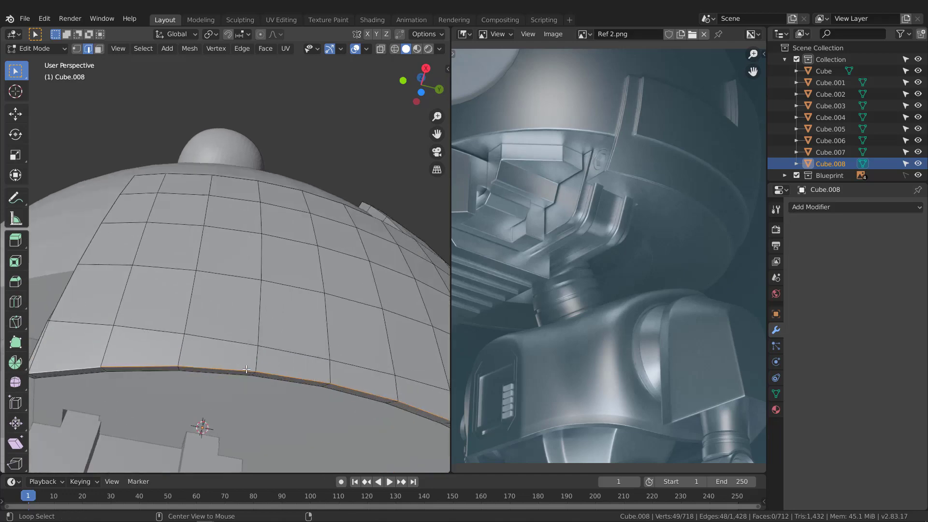
# - Try to edge-slide the selected lower rim loop of the shell in front orthographic view
pyautogui.scroll(-5, 237, 323)
pyautogui.moveTo(236, 322); pyautogui.dragTo(295, 300, button='middle')
pyautogui.scroll(4, 350, 387)
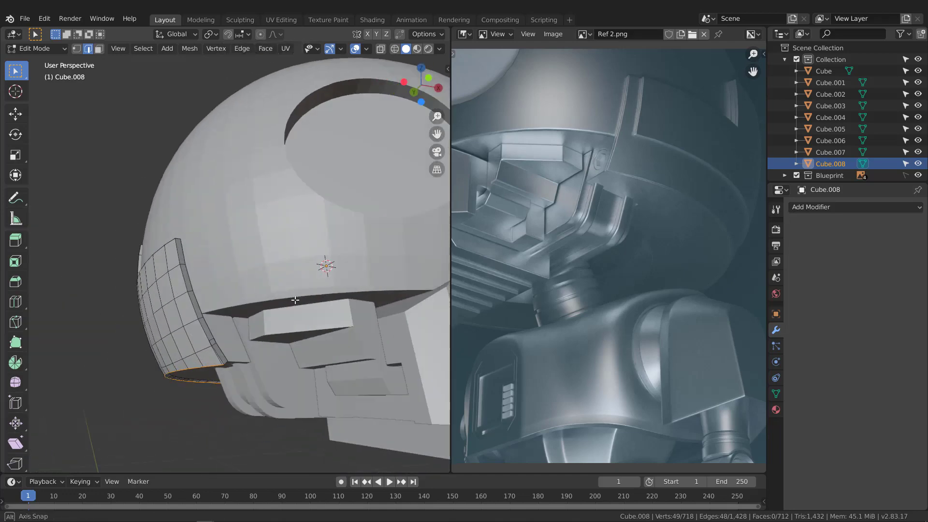
pyautogui.press('KP_1')
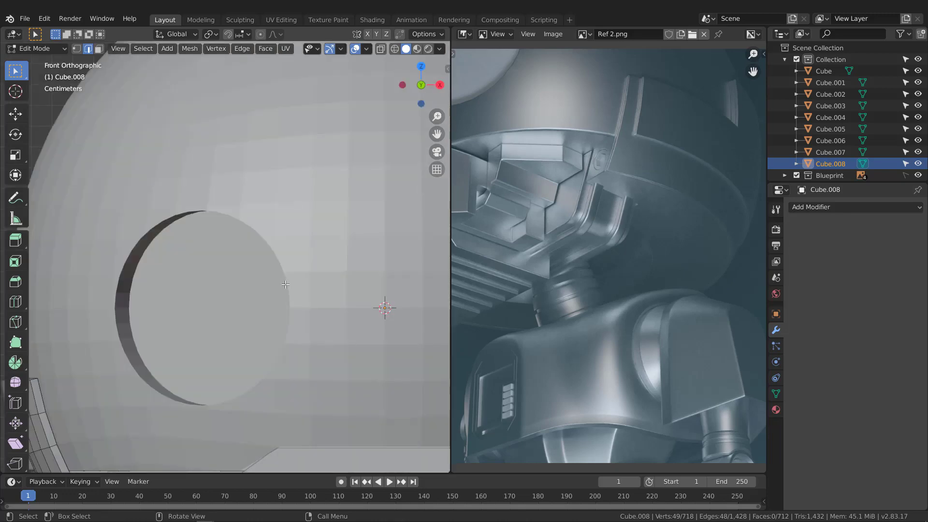
pyautogui.scroll(-4, 285, 285)
pyautogui.scroll(8, 280, 270)
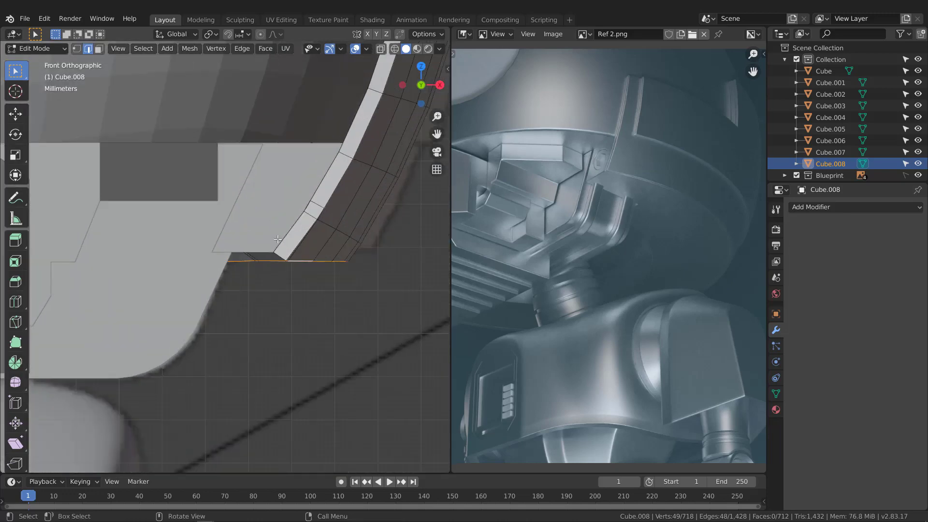
pyautogui.scroll(4, 278, 239)
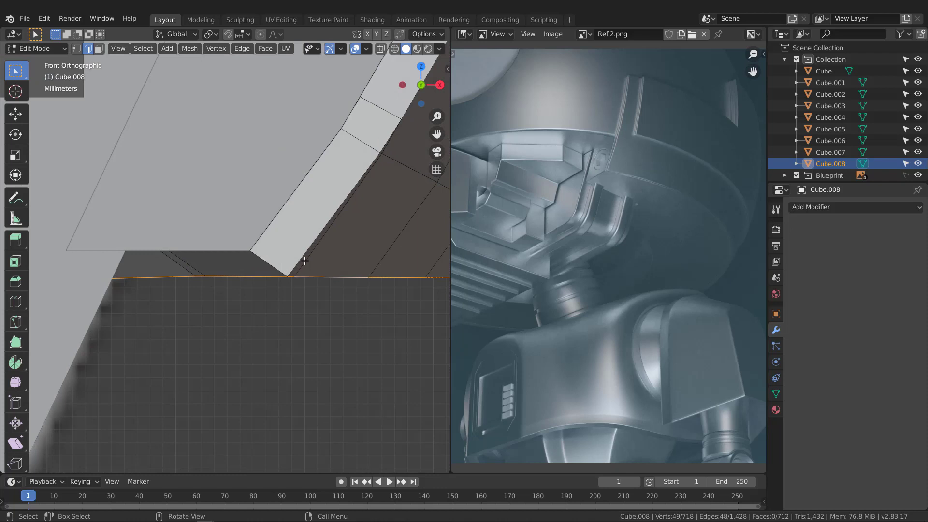
pyautogui.keyDown('shift'); pyautogui.moveTo(304, 260); pyautogui.dragTo(275, 301, button='middle'); pyautogui.keyUp('shift')
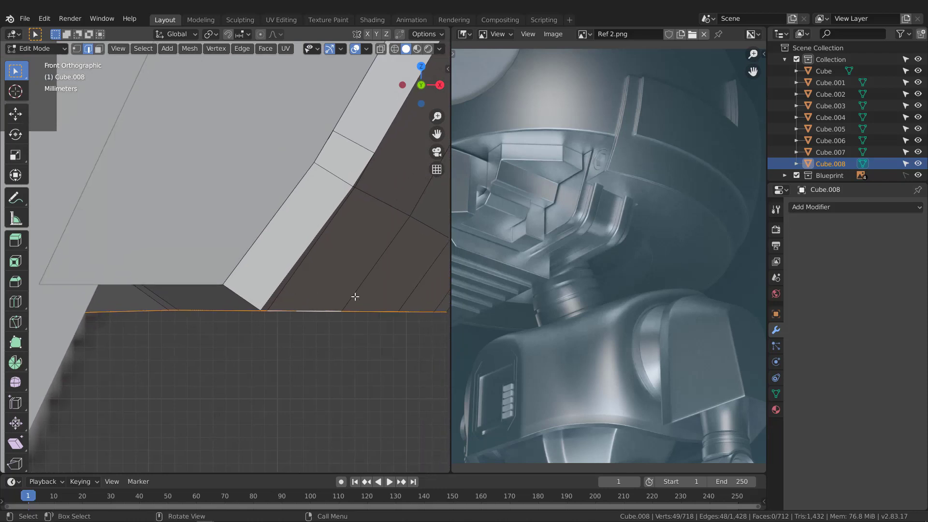
pyautogui.press('g')
pyautogui.press('g')
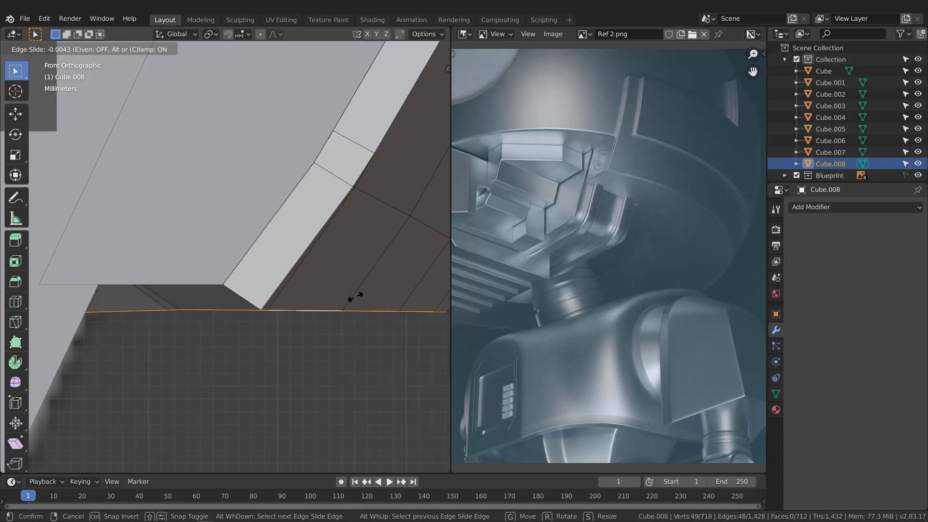
pyautogui.click(355, 295)
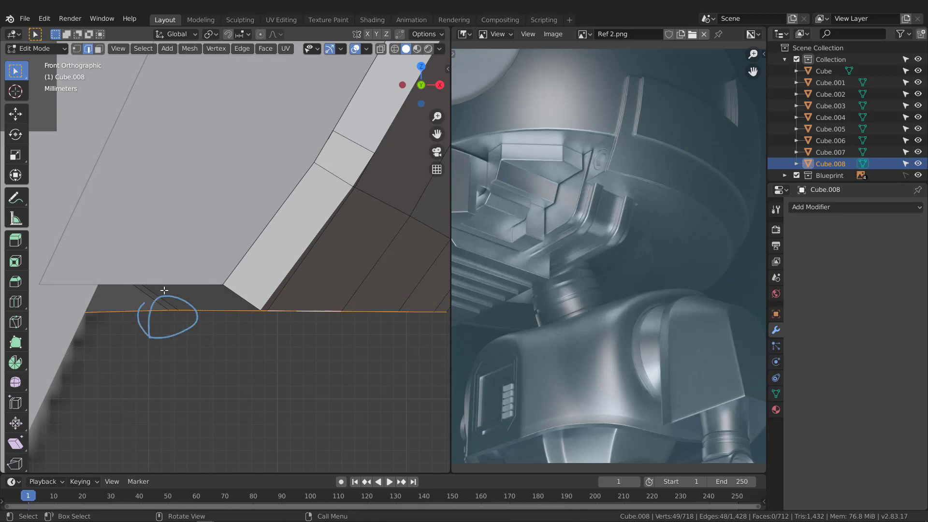
# - Select a short cross edge on the shell's lower rim and isolate the shell in local view
pyautogui.scroll(-4, 159, 321)
pyautogui.moveTo(194, 302); pyautogui.dragTo(129, 286, button='middle')
pyautogui.scroll(6, 175, 282)
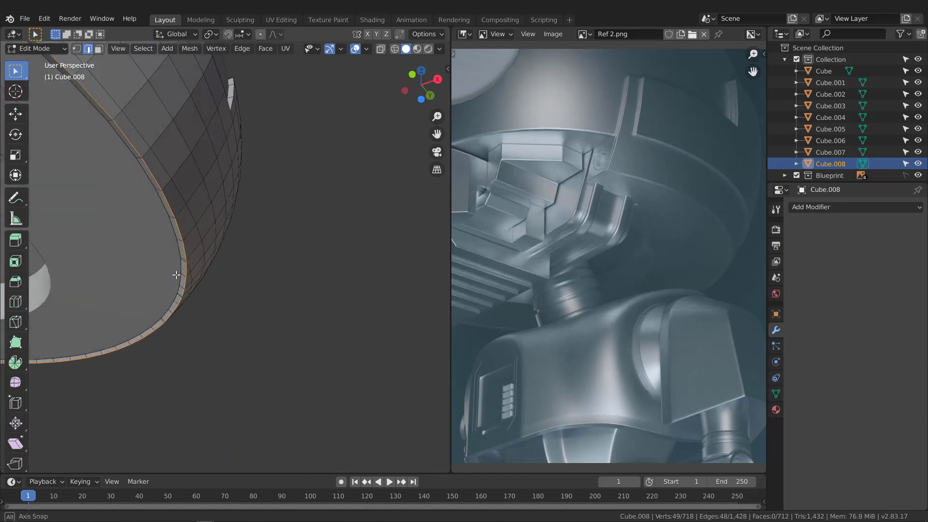
pyautogui.click(185, 269)
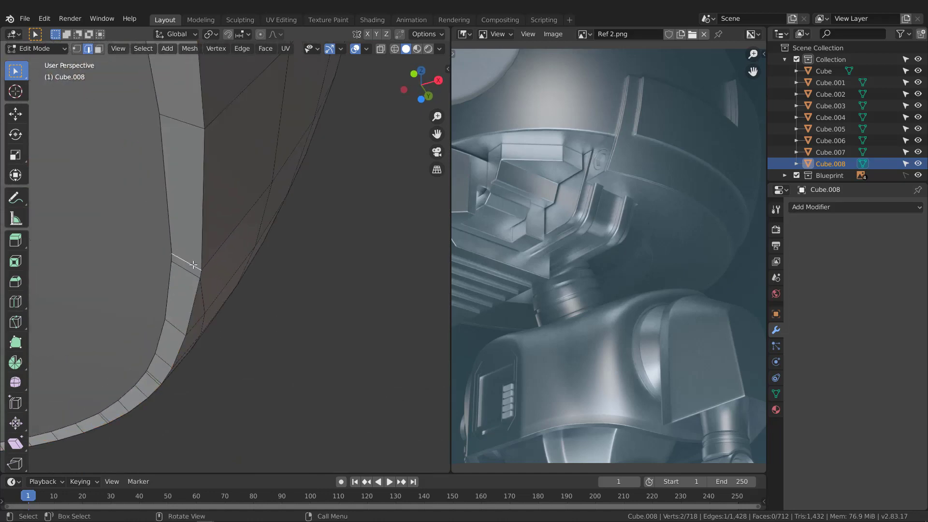
pyautogui.moveTo(186, 261); pyautogui.dragTo(170, 292, button='middle')
pyautogui.press('KP_Divide')
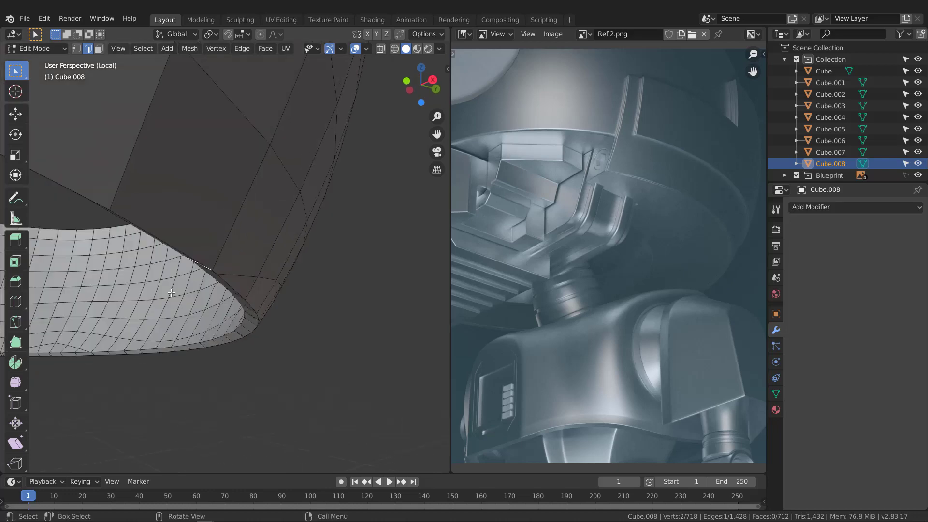
# - Select the stray edge path along the inner side of the shell's lower rim and dissolve it
pyautogui.scroll(5, 351, 305)
pyautogui.moveTo(351, 305); pyautogui.dragTo(246, 251, button='middle')
pyautogui.keyDown('alt'); pyautogui.click(301, 247); pyautogui.keyUp('alt')
pyautogui.moveTo(272, 236); pyautogui.dragTo(354, 274, button='middle')
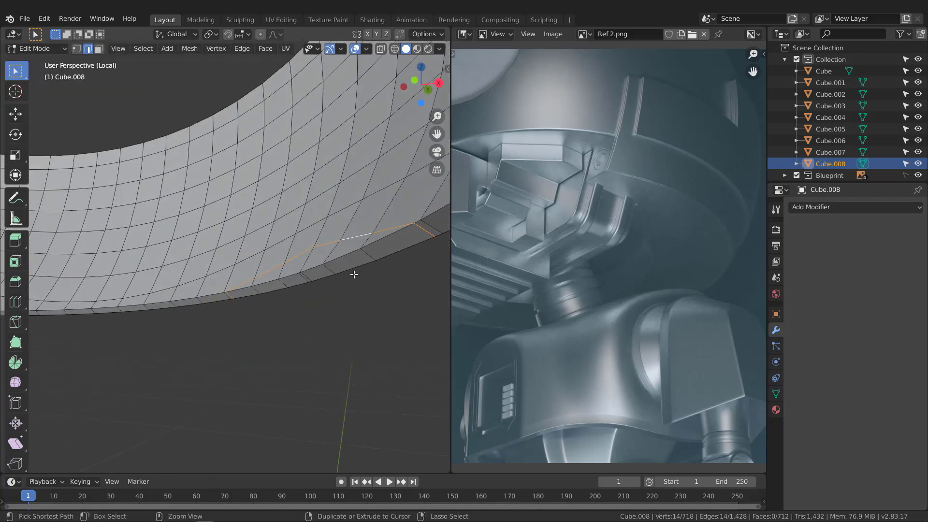
pyautogui.hotkey('ctrl', 'x')
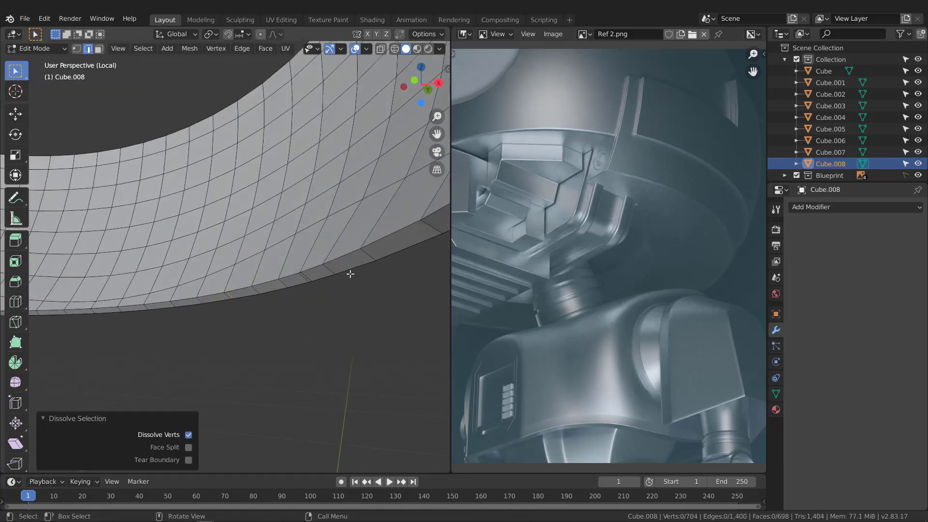
# - Select the two closely spaced short edges across the shell's lower rim and dissolve them
pyautogui.click(300, 278)
pyautogui.scroll(8, 314, 277)
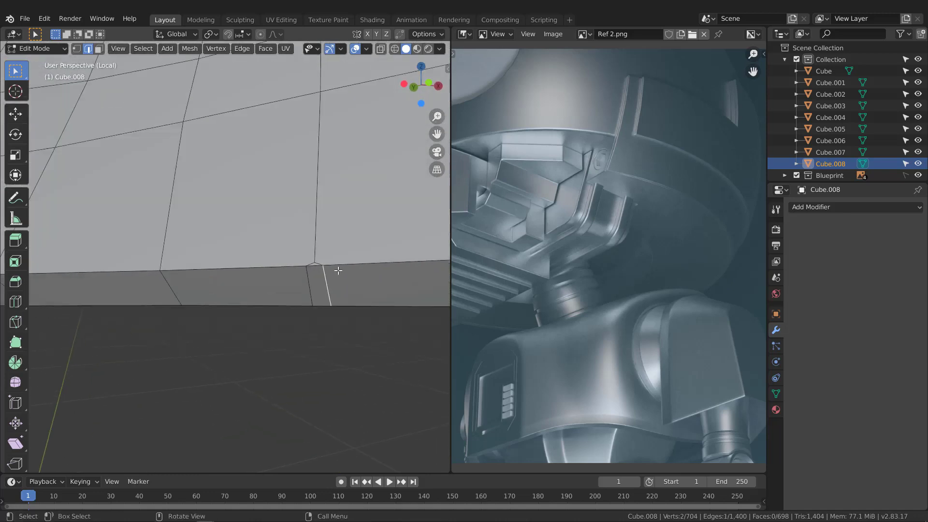
pyautogui.moveTo(338, 271); pyautogui.dragTo(197, 272, button='middle')
pyautogui.keyDown('shift'); pyautogui.click(321, 268); pyautogui.keyUp('shift')
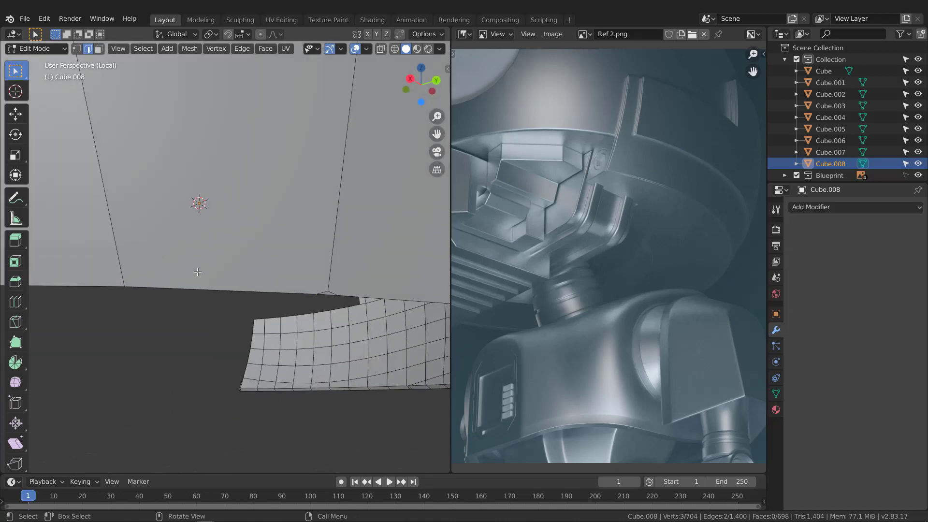
pyautogui.hotkey('ctrl', 'x')
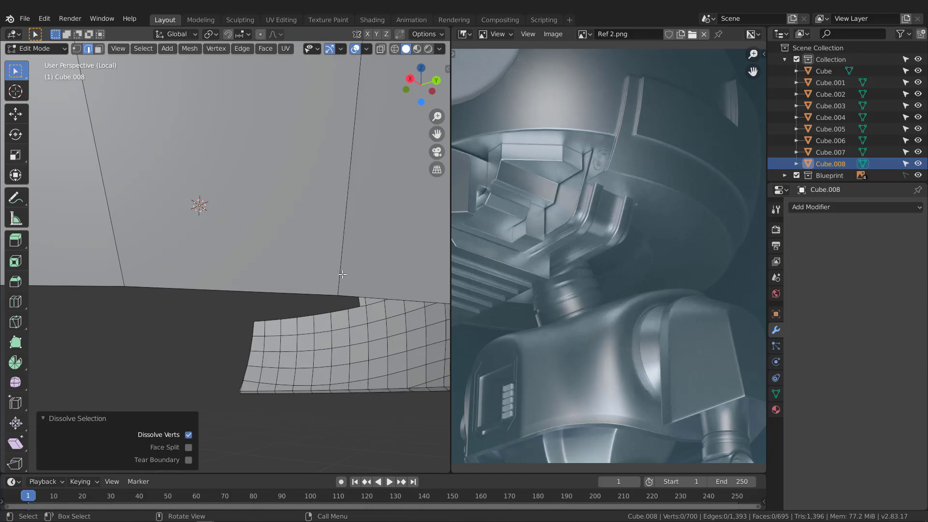
# - Select the stray edge path that wraps around the shell's lower end corner, on both the inner and outer sides, and dissolve it
pyautogui.click(341, 274)
pyautogui.moveTo(321, 283); pyautogui.dragTo(226, 252, button='middle')
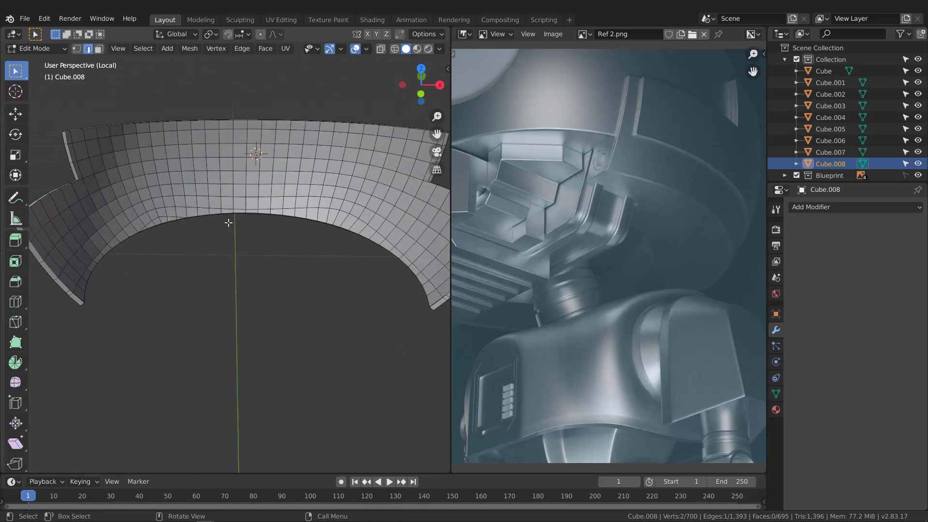
pyautogui.scroll(3, 159, 222)
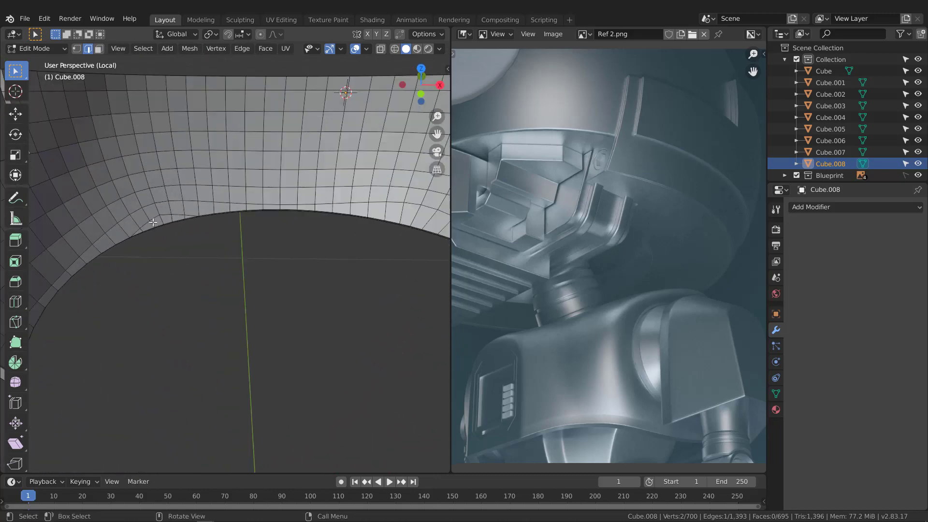
pyautogui.scroll(-3, 205, 218)
pyautogui.moveTo(205, 219); pyautogui.dragTo(246, 258, button='middle')
pyautogui.scroll(3, 239, 241)
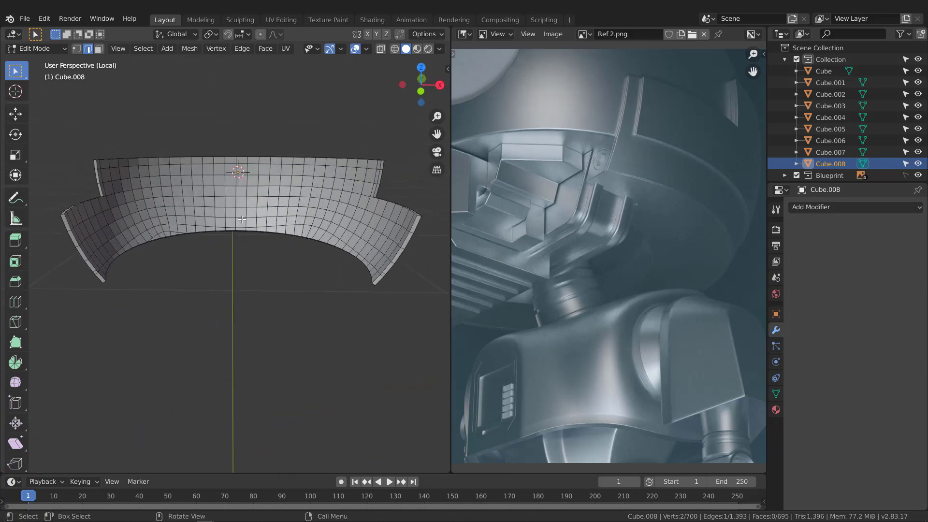
pyautogui.scroll(4, 401, 277)
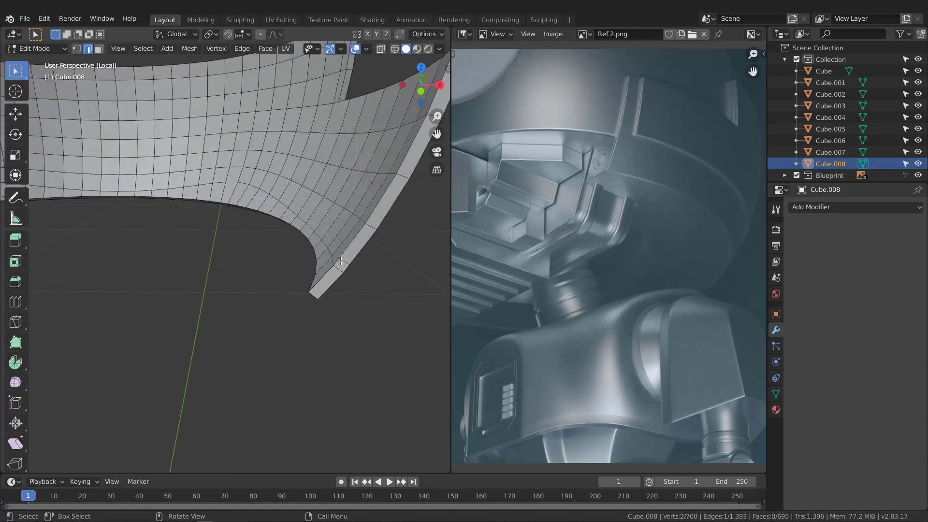
pyautogui.scroll(-3, 341, 261)
pyautogui.moveTo(341, 261); pyautogui.dragTo(314, 201, button='middle')
pyautogui.keyDown('shift'); pyautogui.click(324, 316); pyautogui.keyUp('shift')
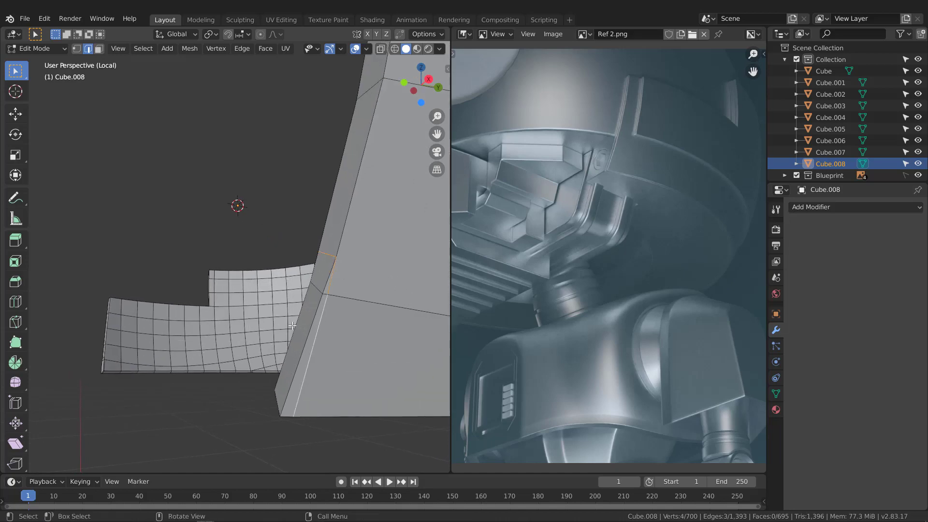
pyautogui.moveTo(292, 325); pyautogui.dragTo(338, 309, button='middle')
pyautogui.scroll(3, 309, 337)
pyautogui.keyDown('shift'); pyautogui.click(309, 337); pyautogui.keyUp('shift')
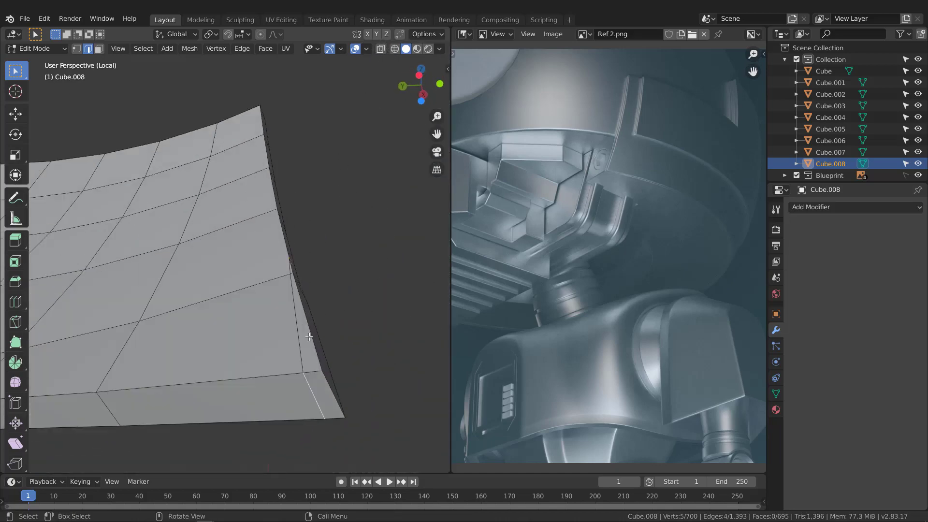
pyautogui.keyDown('shift'); pyautogui.click(300, 299); pyautogui.keyUp('shift')
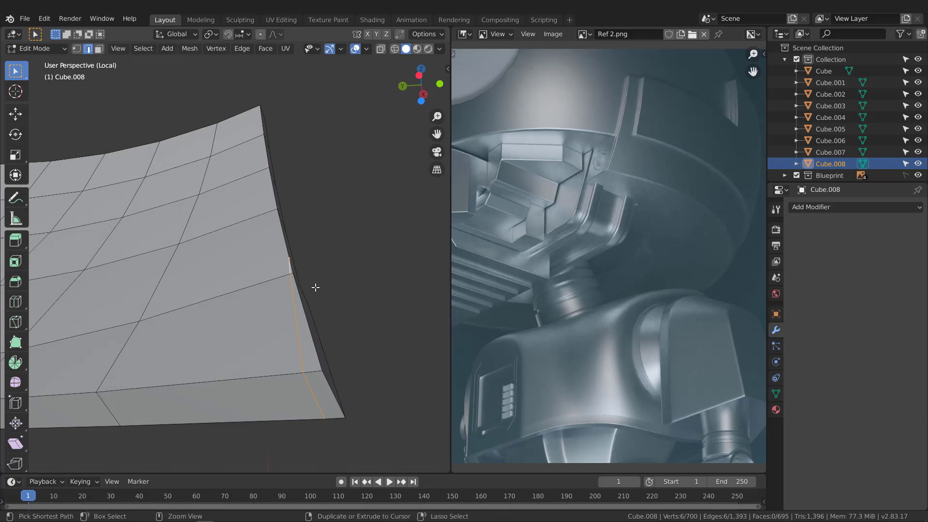
pyautogui.hotkey('ctrl', 'x')
pyautogui.moveTo(308, 286); pyautogui.dragTo(286, 327, button='middle')
pyautogui.scroll(-5, 177, 315)
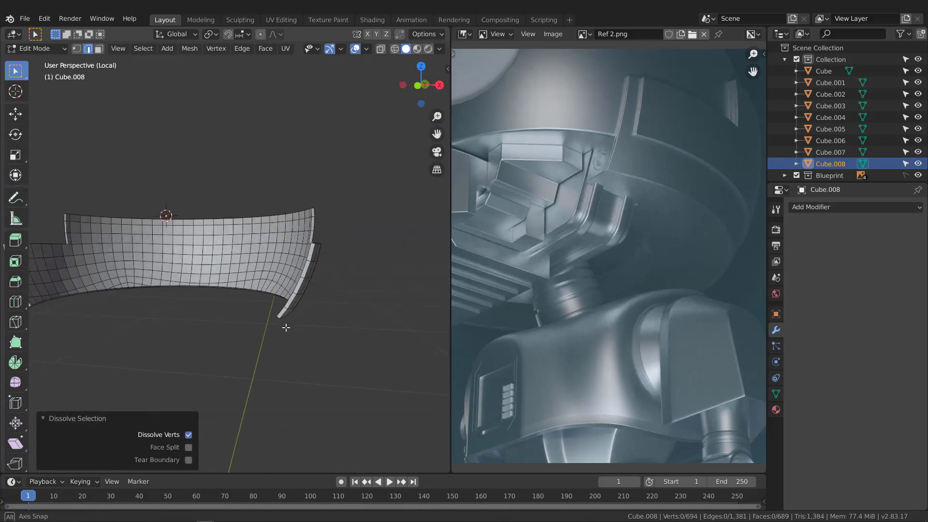
# - Return to Object Mode, add a Mirror modifier on the X axis to the shell, and check its lower rim
pyautogui.press('Tab')
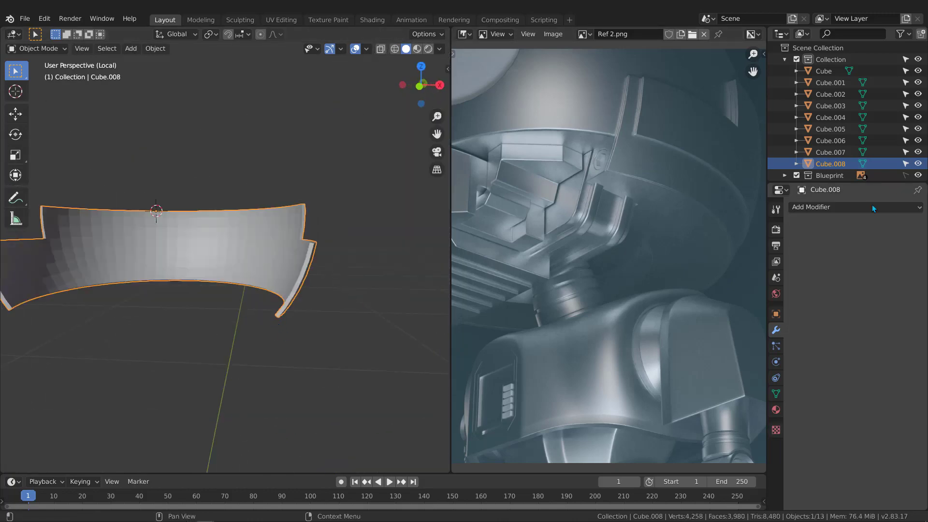
pyautogui.click(836, 208)
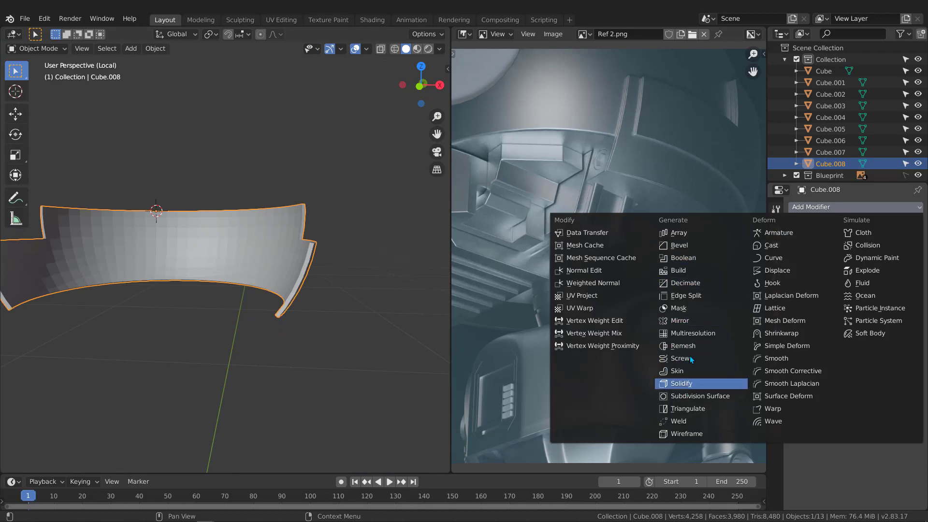
pyautogui.click(692, 318)
pyautogui.moveTo(304, 225); pyautogui.dragTo(269, 209, button='middle')
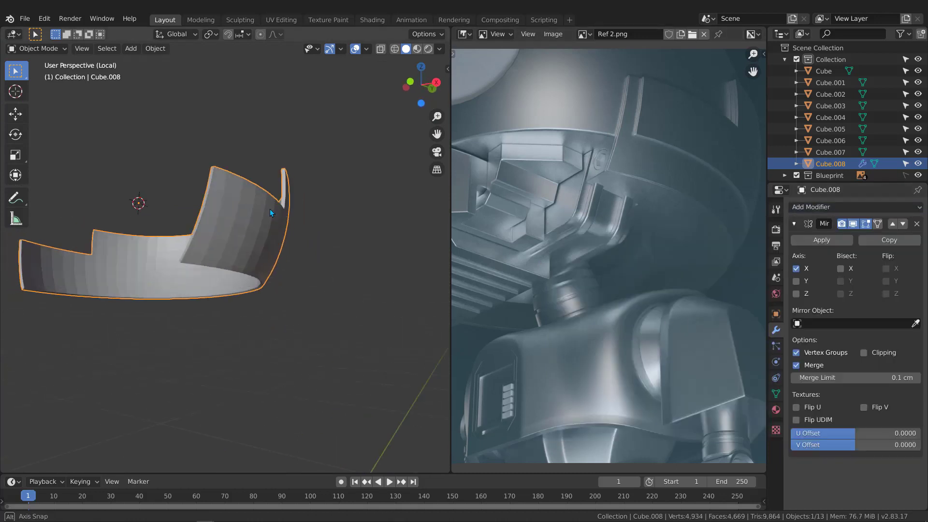
pyautogui.scroll(2, 136, 244)
pyautogui.moveTo(238, 256); pyautogui.dragTo(247, 224, button='middle')
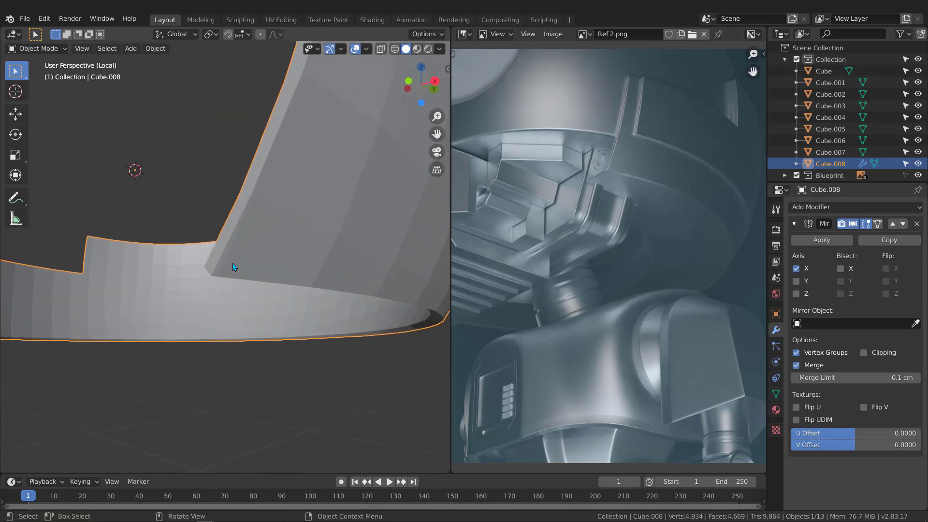
pyautogui.moveTo(233, 248); pyautogui.dragTo(269, 222, button='middle')
pyautogui.scroll(-3, 256, 257)
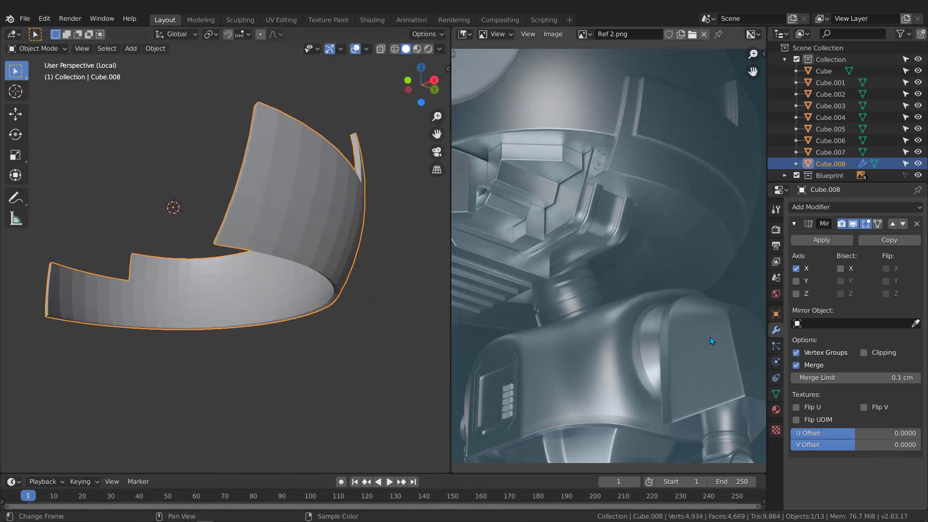
# - Enable the wireframe overlay in the shell's viewport display settings
pyautogui.click(777, 314)
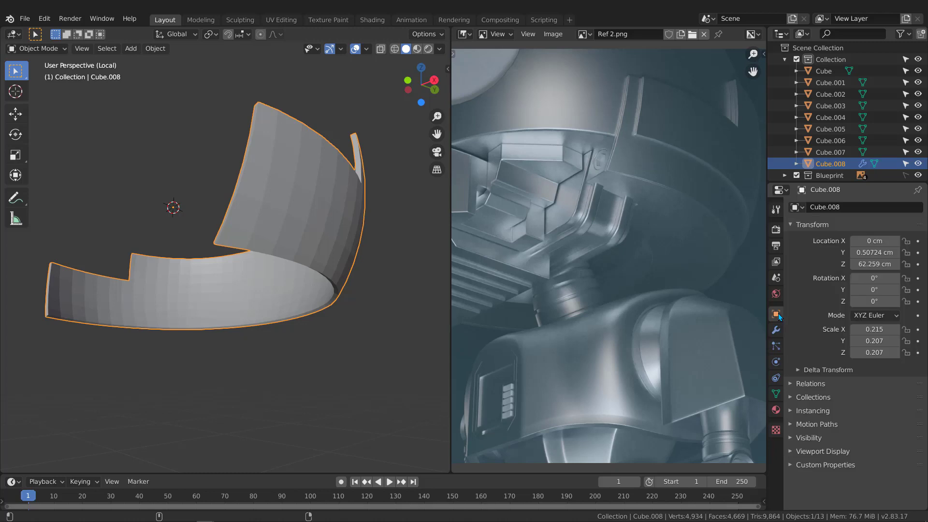
pyautogui.click(791, 438)
pyautogui.click(790, 438)
pyautogui.click(792, 451)
pyautogui.scroll(-2, 793, 455)
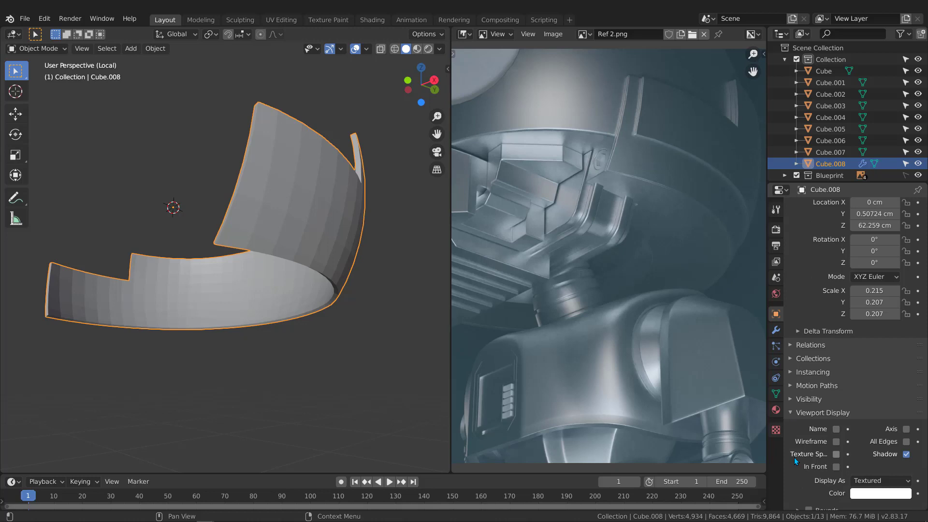
pyautogui.click(836, 442)
pyautogui.scroll(4, 218, 225)
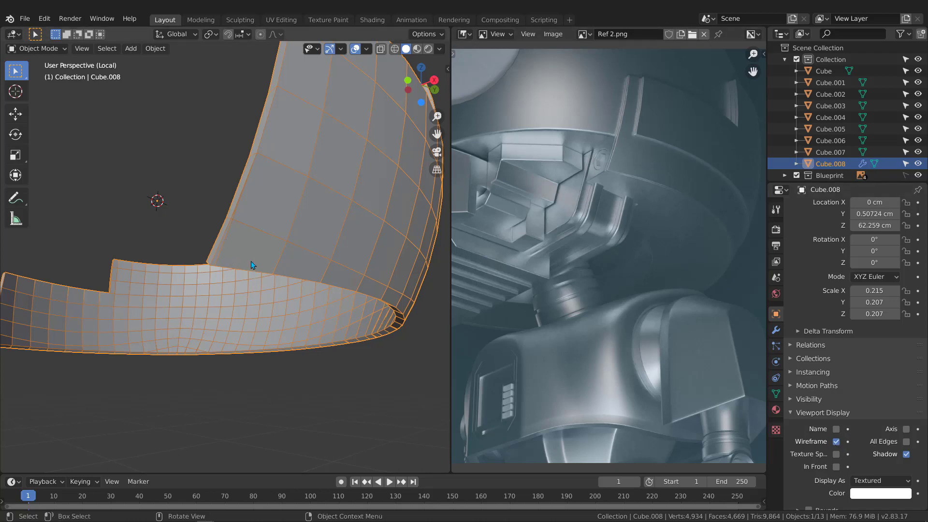
# - Turn on X bisect for the shell's Mirror modifier and apply the modifier
pyautogui.click(776, 331)
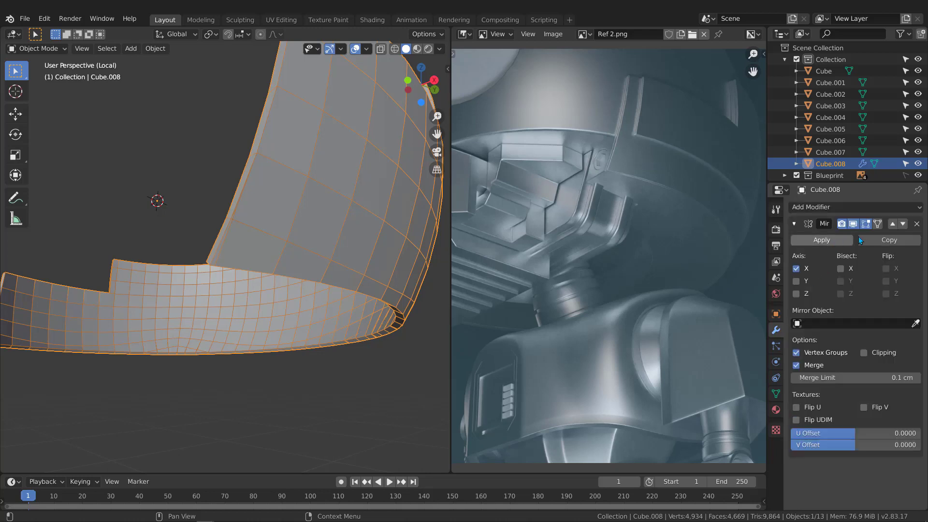
pyautogui.click(841, 269)
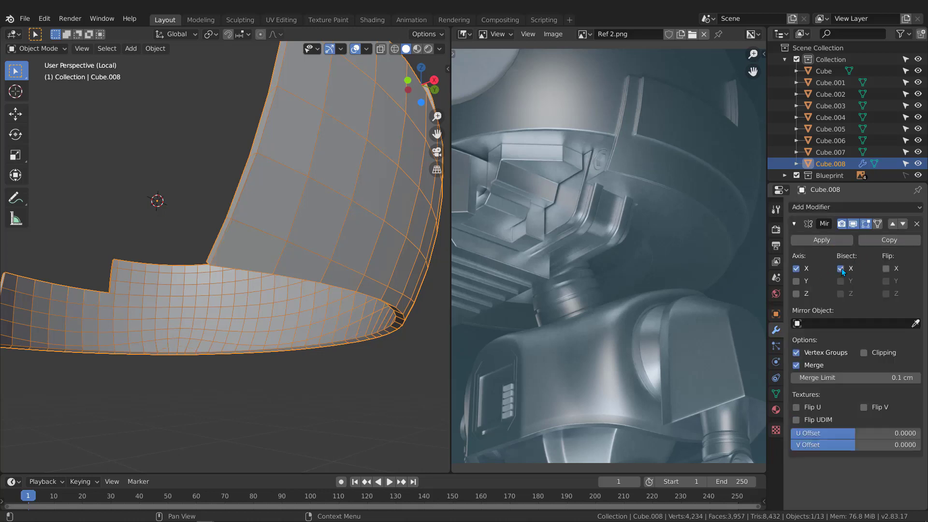
pyautogui.moveTo(338, 275); pyautogui.dragTo(382, 285, button='middle')
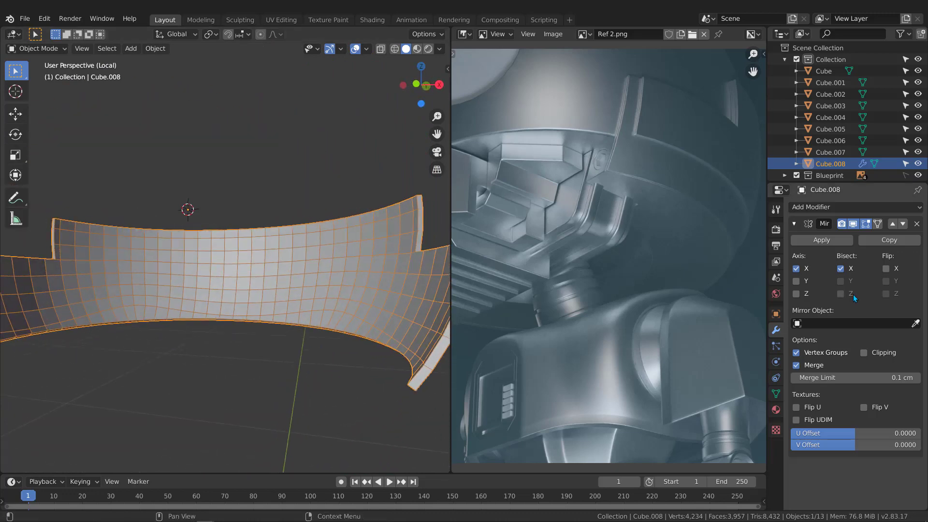
pyautogui.click(822, 240)
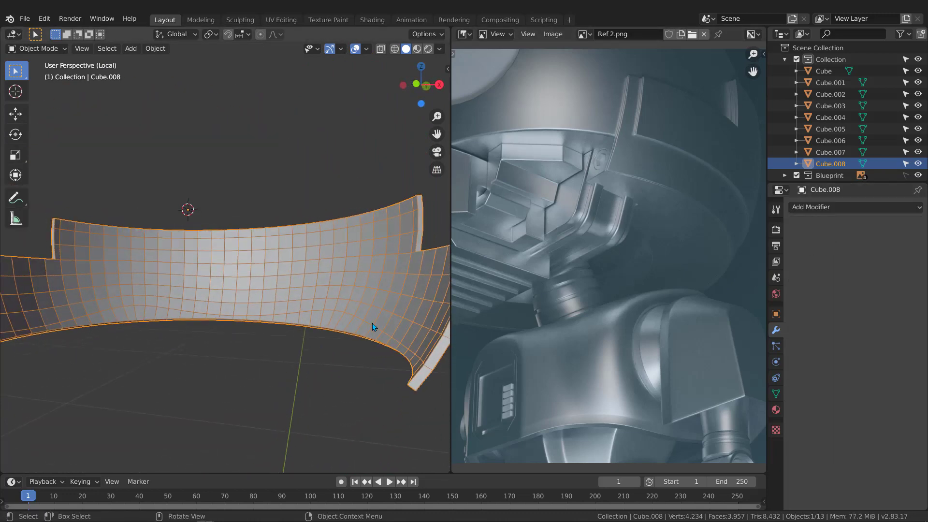
pyautogui.moveTo(374, 325); pyautogui.dragTo(315, 327, button='middle')
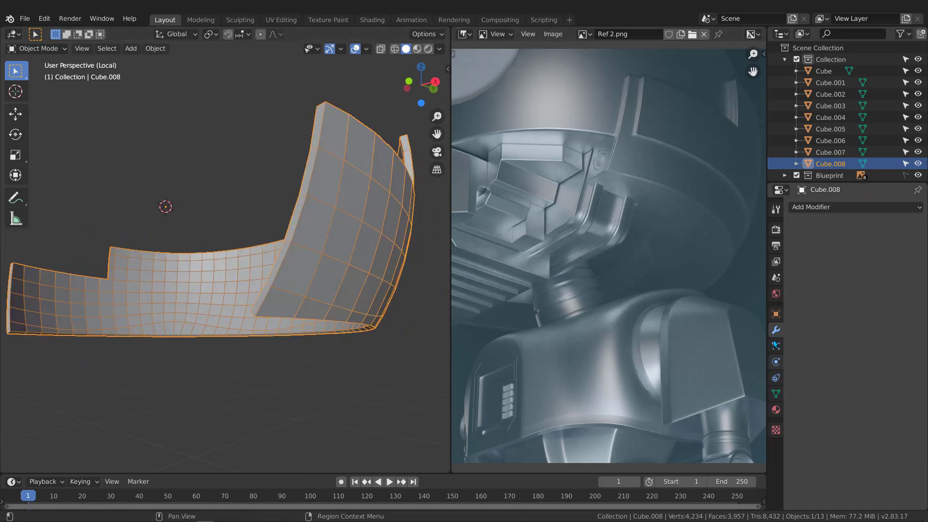
# - Examine the shortcut options available for the shell's wireframe and name display settings
pyautogui.click(775, 314)
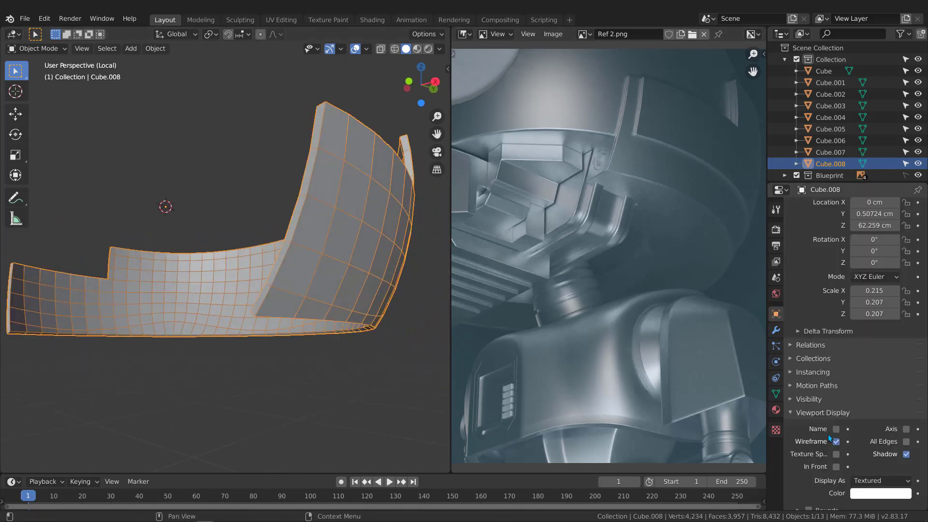
pyautogui.scroll(-1, 823, 441)
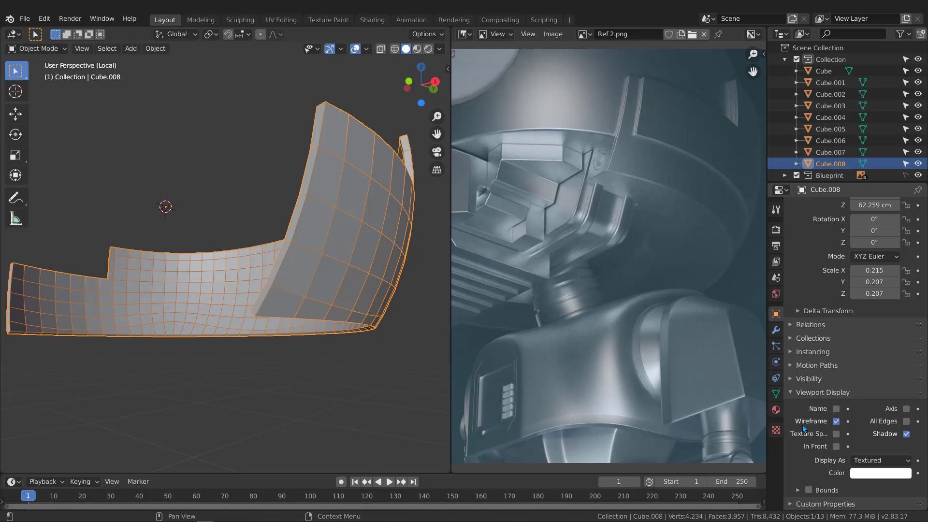
pyautogui.rightClick(837, 421)
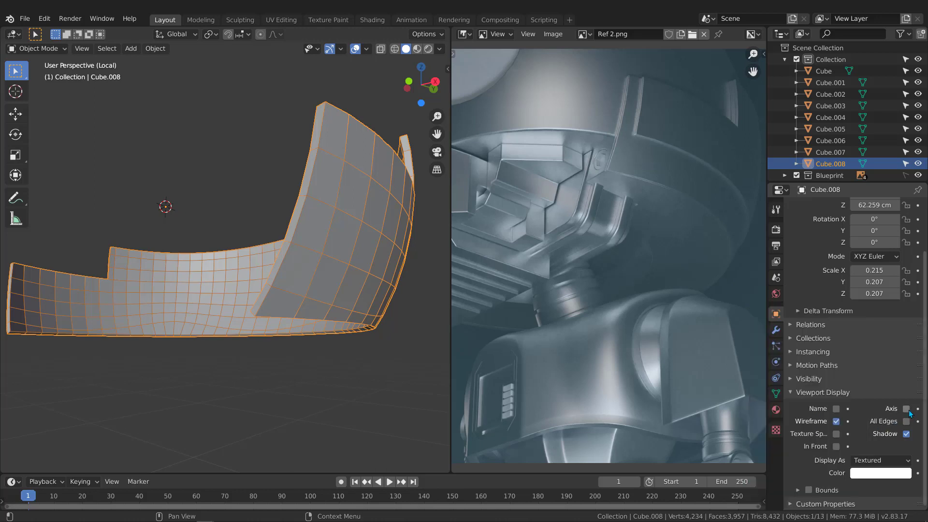
pyautogui.rightClick(836, 409)
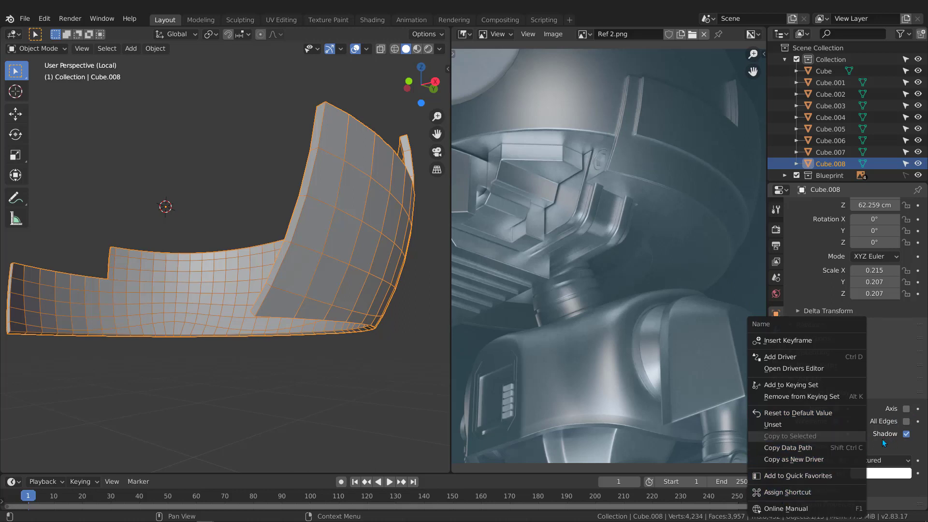
pyautogui.rightClick(836, 421)
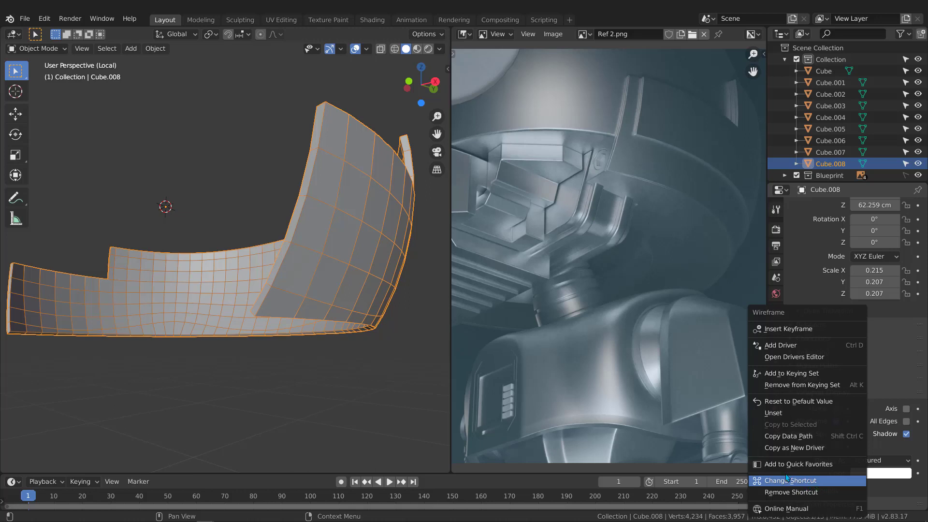
# - Toggle the shell's wireframe overlay on and off repeatedly with its assigned shortcut, leaving it disabled
pyautogui.moveTo(270, 285); pyautogui.dragTo(261, 288, button='middle')
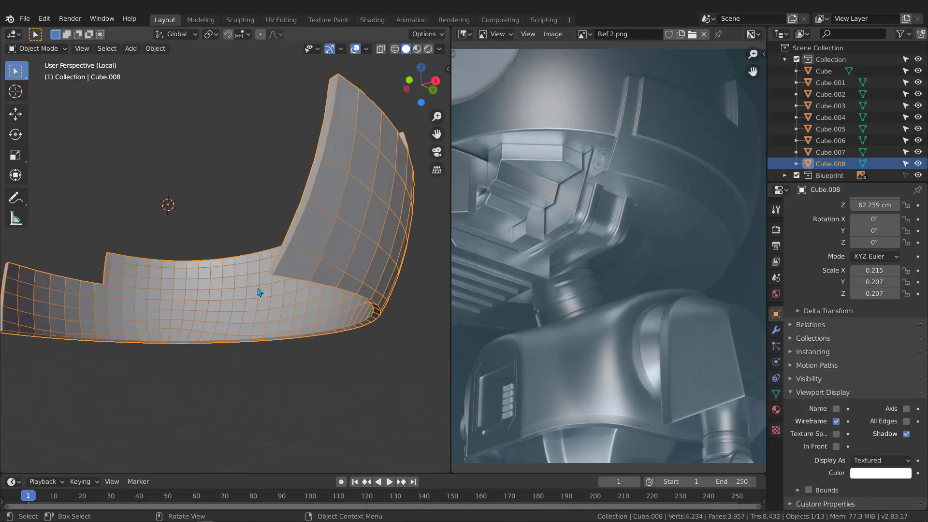
pyautogui.hotkey('shift', 'w')
pyautogui.hotkey('shift', 'w')
pyautogui.hotkey('shift', 'w')
pyautogui.hotkey('shift', 'w')
pyautogui.hotkey('shift', 'w')
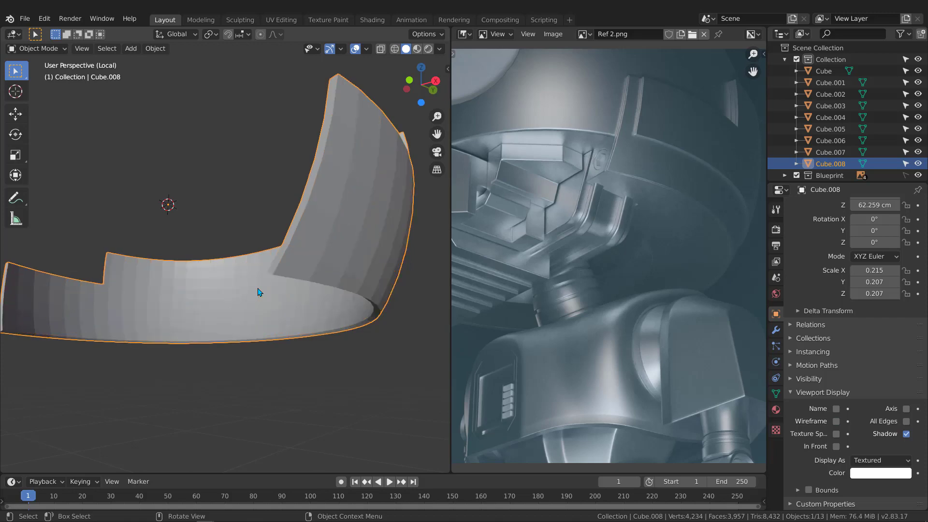
pyautogui.hotkey('shift', 'w')
pyautogui.hotkey('shift', 'w')
pyautogui.hotkey('shift', 'w')
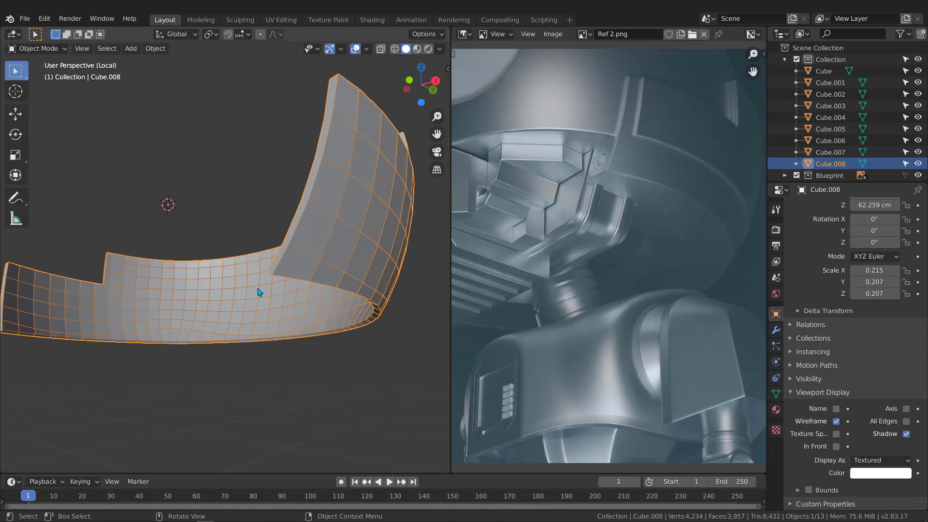
pyautogui.hotkey('shift', 'w')
pyautogui.hotkey('shift', 'w')
pyautogui.hotkey('shift', 'w')
pyautogui.hotkey('shift', 'w')
pyautogui.hotkey('shift', 'w')
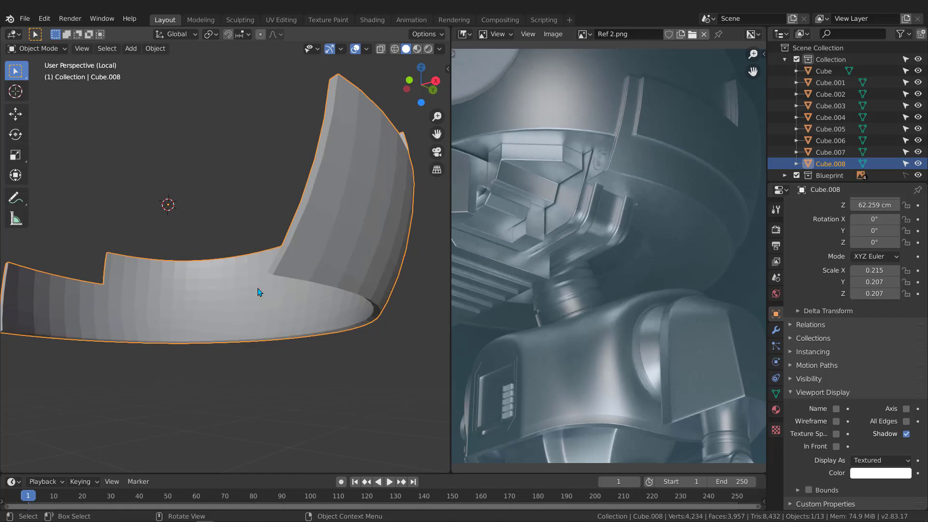
pyautogui.hotkey('shift', 'w')
pyautogui.hotkey('shift', 'w')
pyautogui.hotkey('shift', 'w')
pyautogui.hotkey('shift', 'w')
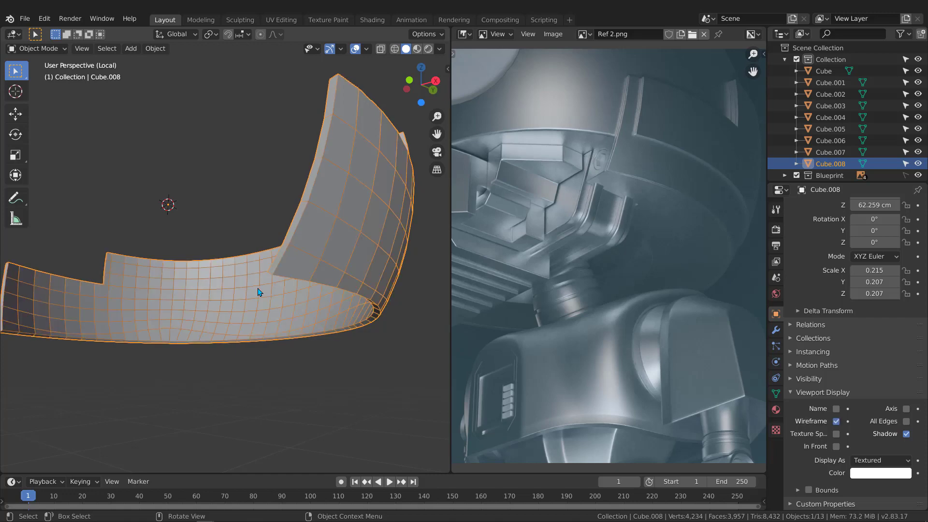
pyautogui.hotkey('shift', 'w')
pyautogui.hotkey('shift', 'w')
pyautogui.hotkey('shift', 'w')
pyautogui.hotkey('shift', 'w')
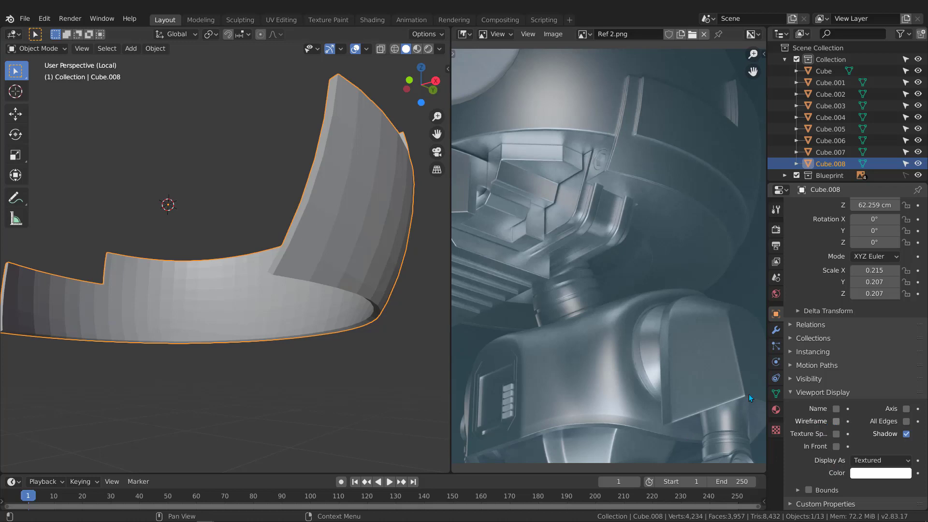
# - Slide the shell's outer lower edge loop along the surface by a factor of about 0.192, roughly level with the inner rim
pyautogui.moveTo(344, 271); pyautogui.dragTo(338, 270, button='middle')
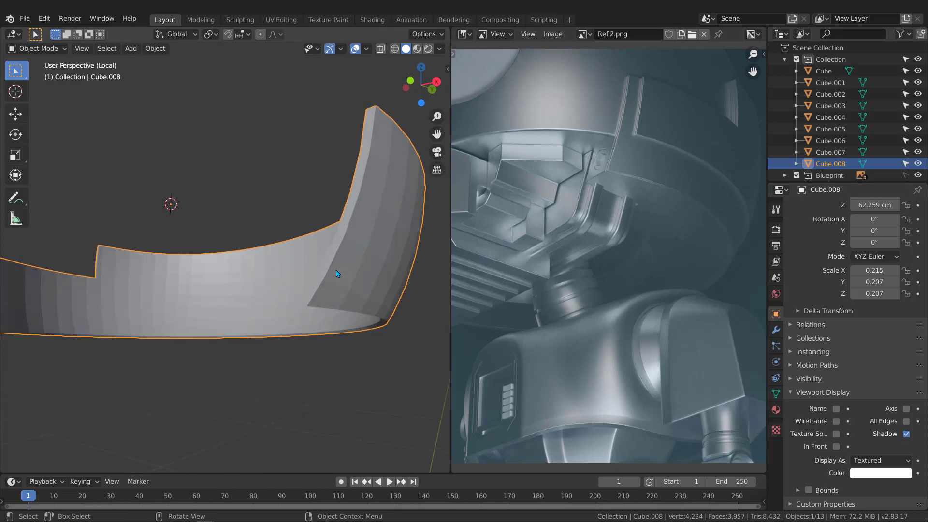
pyautogui.press('KP_1')
pyautogui.scroll(-5, 319, 278)
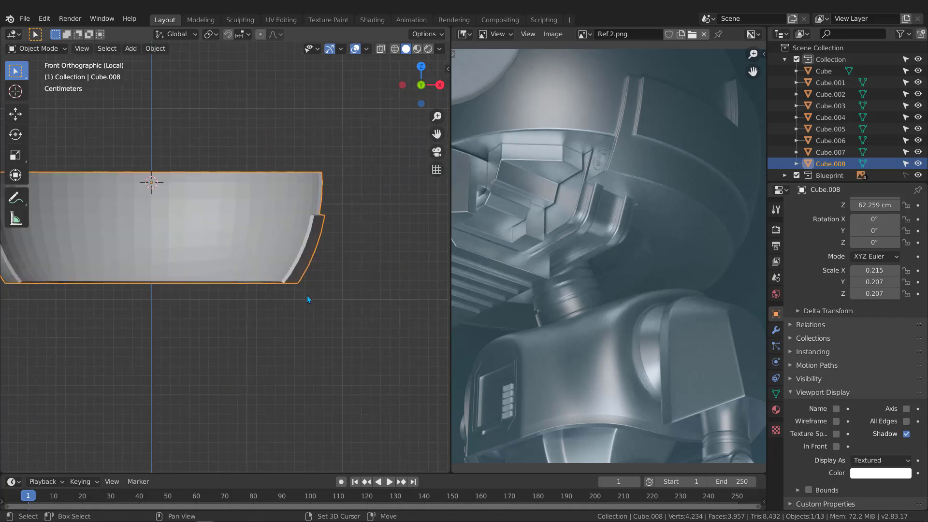
pyautogui.scroll(6, 280, 278)
pyautogui.press('Tab')
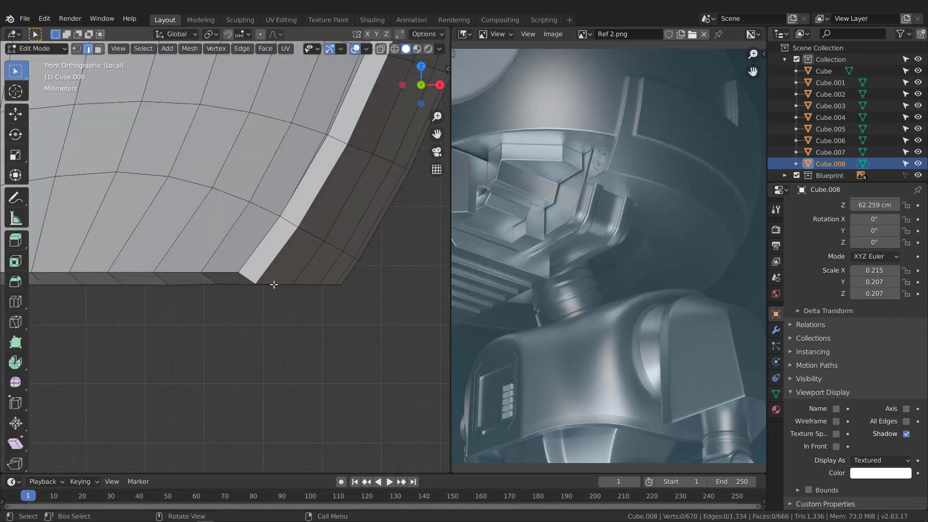
pyautogui.scroll(1, 274, 284)
pyautogui.keyDown('alt'); pyautogui.click(267, 285); pyautogui.keyUp('alt')
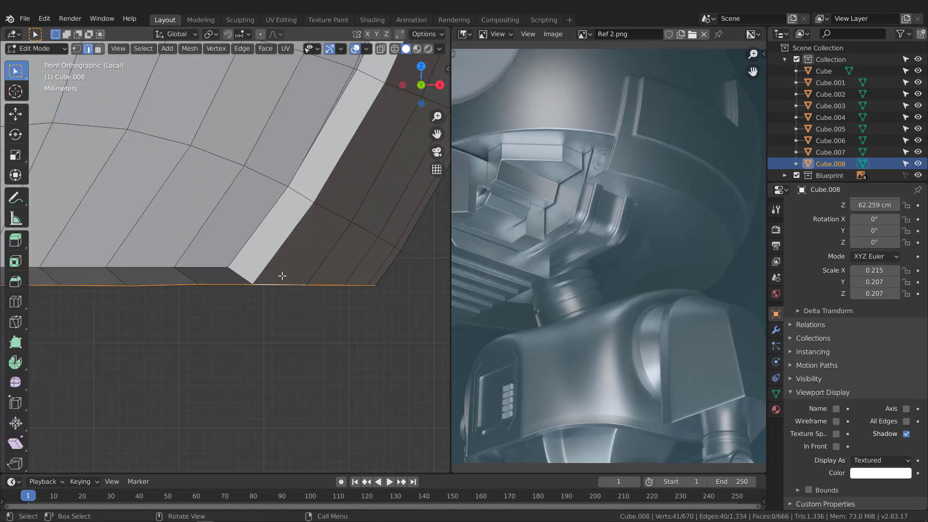
pyautogui.scroll(1, 281, 276)
pyautogui.press('g')
pyautogui.press('g')
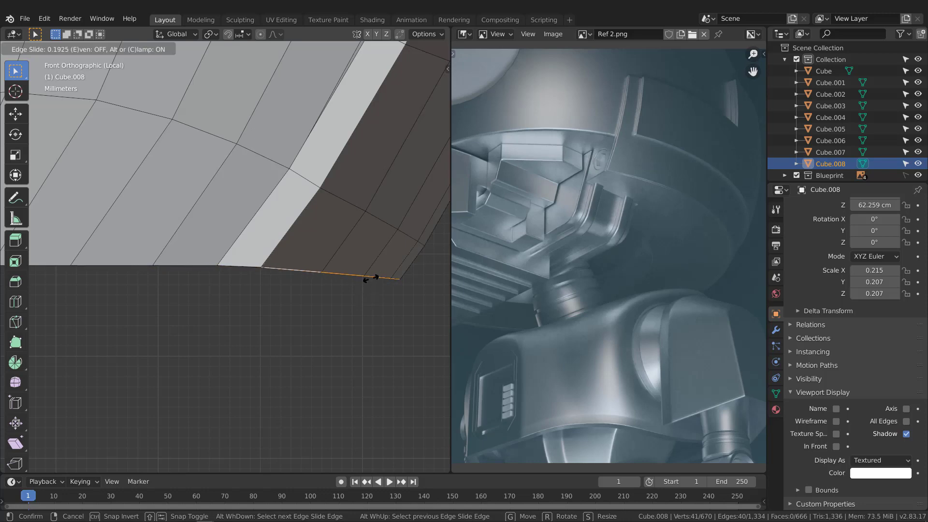
pyautogui.click(372, 278)
# - Check the lower rim's evenness from the right orthographic view and display the mesh in wireframe shading
pyautogui.moveTo(321, 284)
pyautogui.mouseDown(button='middle')
pyautogui.moveTo(242, 259)
pyautogui.moveTo(210, 273)
pyautogui.moveTo(209, 284)
pyautogui.moveTo(409, 279)
pyautogui.mouseUp(button='middle')
pyautogui.press('KP_3')
pyautogui.scroll(3, 207, 285)
pyautogui.scroll(4, 367, 265)
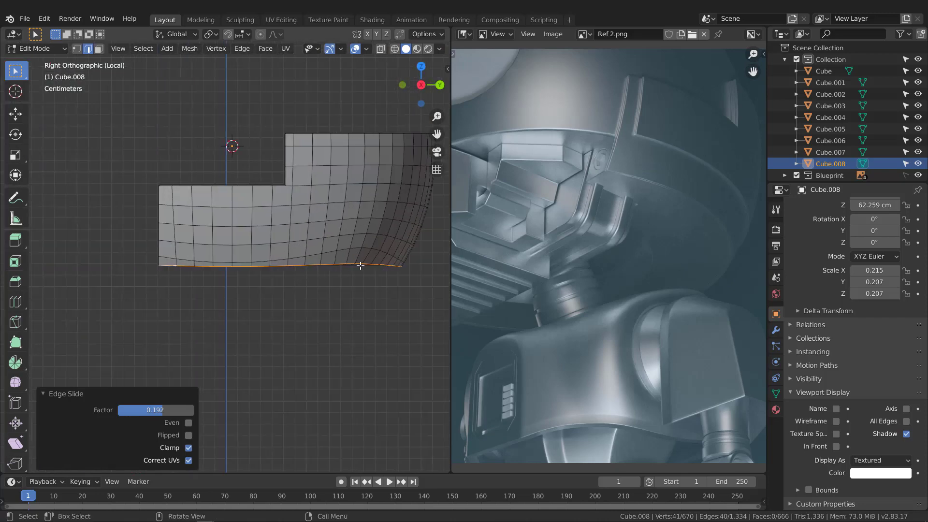
pyautogui.scroll(-3, 352, 270)
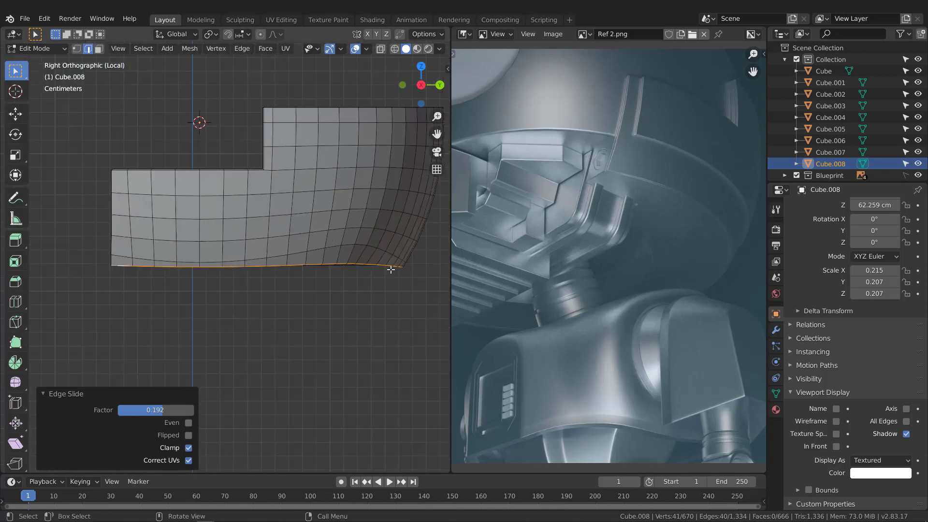
pyautogui.scroll(5, 390, 269)
pyautogui.scroll(-5, 373, 262)
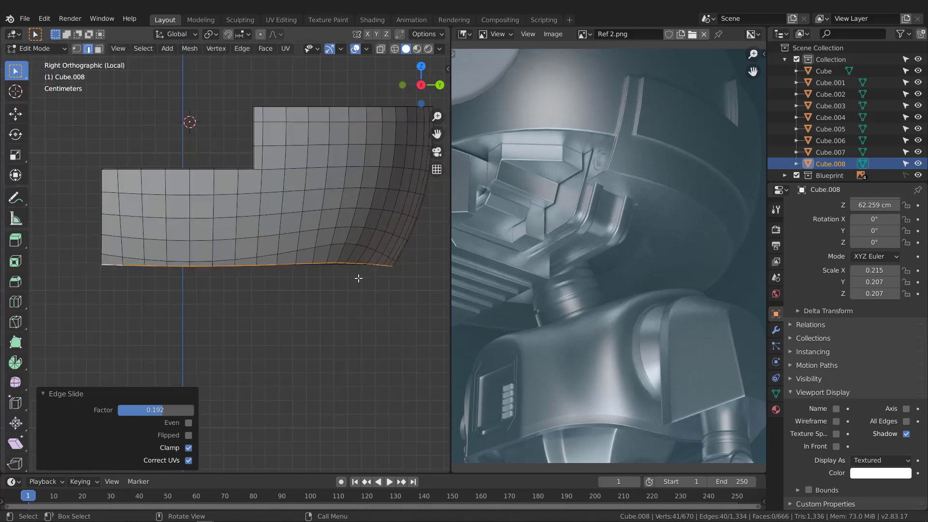
pyautogui.press('z')
pyautogui.click(257, 280)
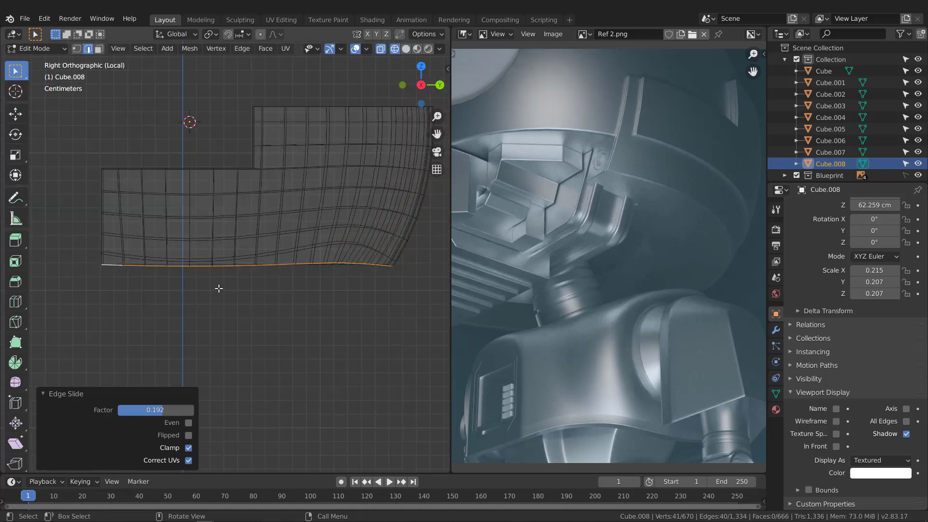
# - Select all vertices of the inner and outer lower rim and flatten them by scaling to 0 along Z
pyautogui.press('1')
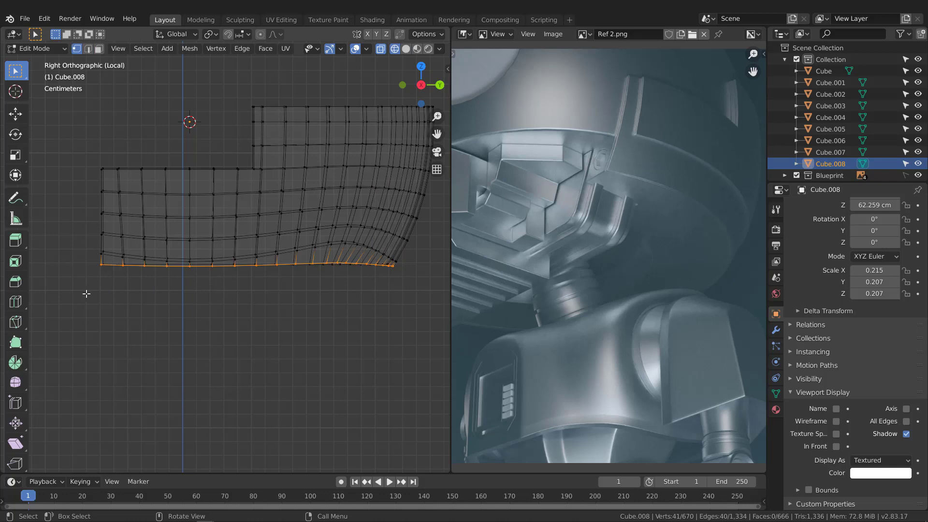
pyautogui.moveTo(64, 297); pyautogui.dragTo(409, 263)
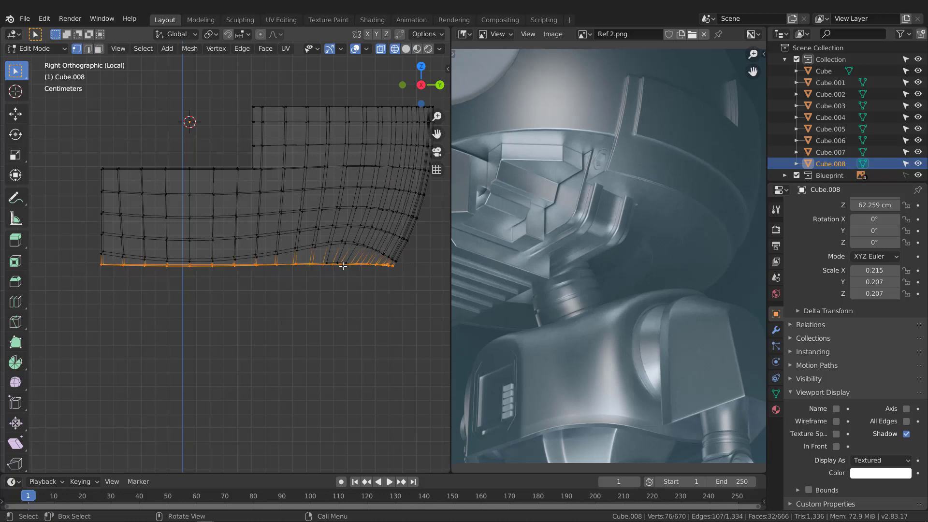
pyautogui.scroll(2, 309, 273)
pyautogui.keyDown('shift'); pyautogui.moveTo(307, 279); pyautogui.dragTo(371, 253); pyautogui.keyUp('shift')
pyautogui.scroll(-2, 275, 211)
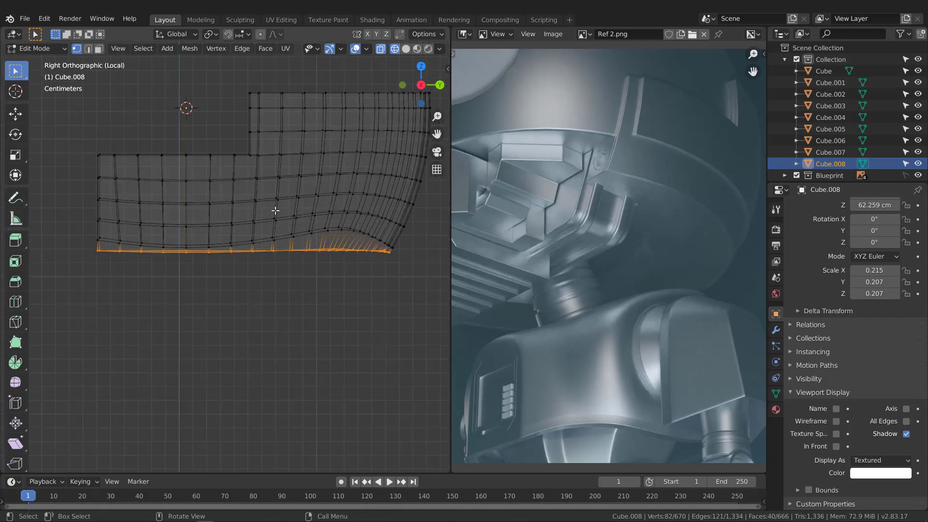
pyautogui.keyDown('shift'); pyautogui.scroll(4, 262, 99); pyautogui.keyUp('shift')
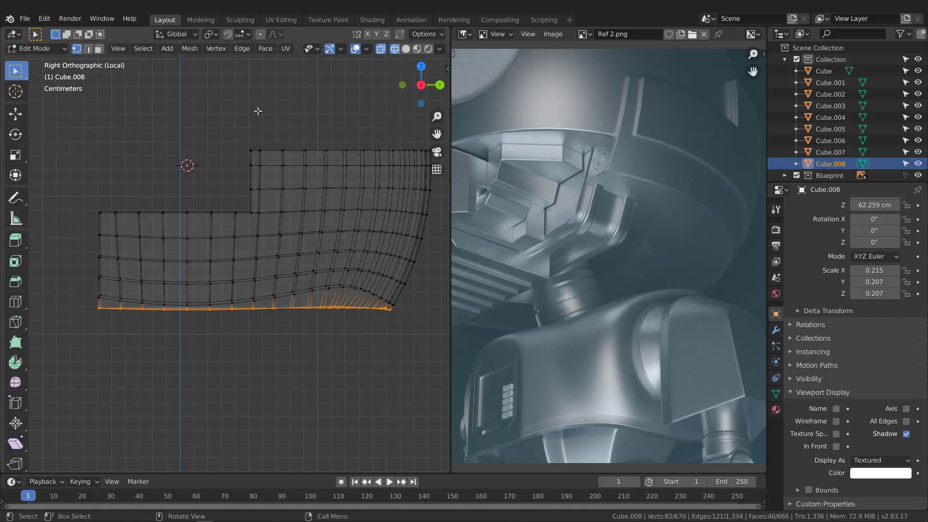
pyautogui.press('s')
pyautogui.press('z')
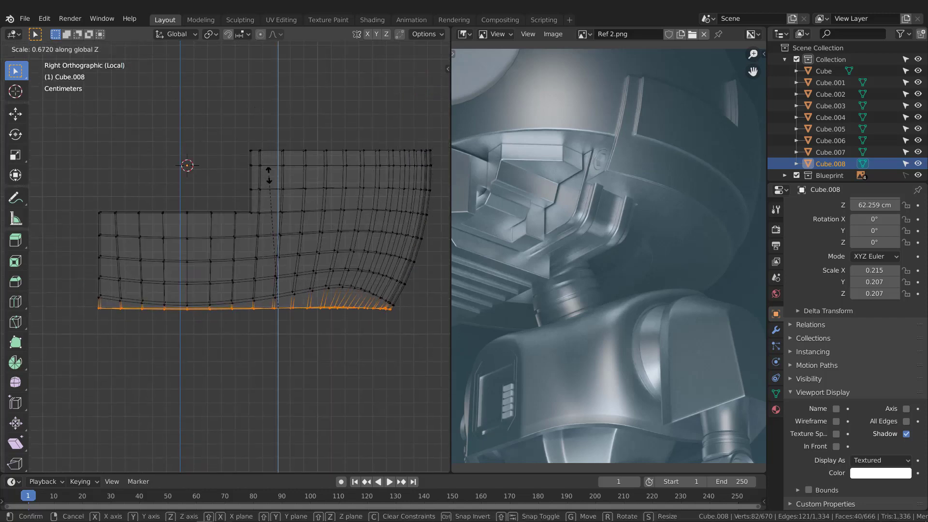
pyautogui.press('0')
pyautogui.press('Return')
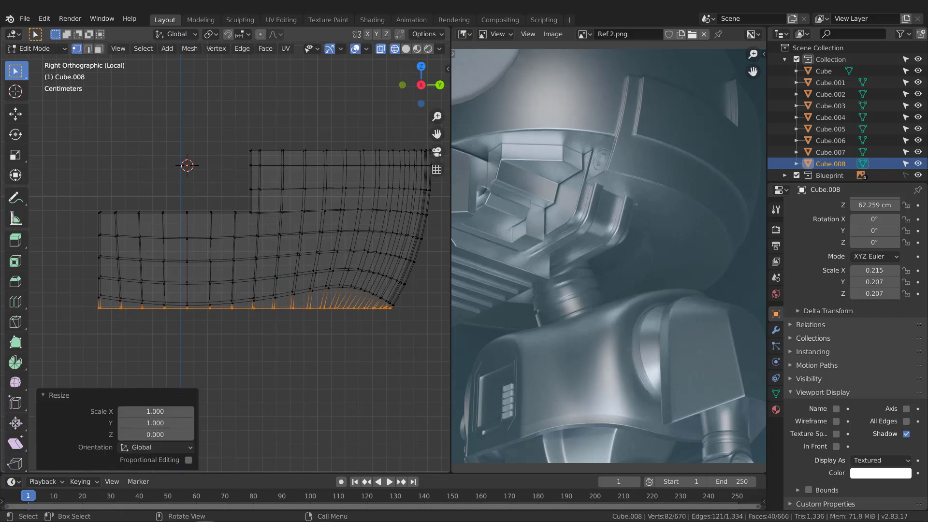
# - Restore solid shading, leave mesh editing and inspect the flattened lower rim from several angles
pyautogui.moveTo(212, 288)
pyautogui.mouseDown(button='middle')
pyautogui.moveTo(269, 275)
pyautogui.moveTo(364, 298)
pyautogui.moveTo(317, 201)
pyautogui.moveTo(319, 222)
pyautogui.mouseUp(button='middle')
pyautogui.hotkey('shift', 'z')
pyautogui.press('Tab')
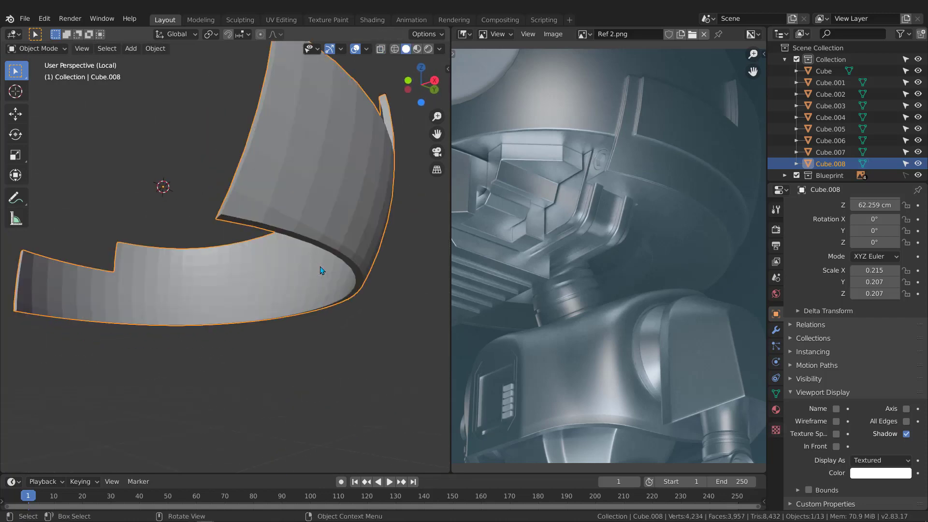
pyautogui.scroll(-4, 319, 268)
pyautogui.moveTo(313, 274); pyautogui.dragTo(352, 279, button='middle')
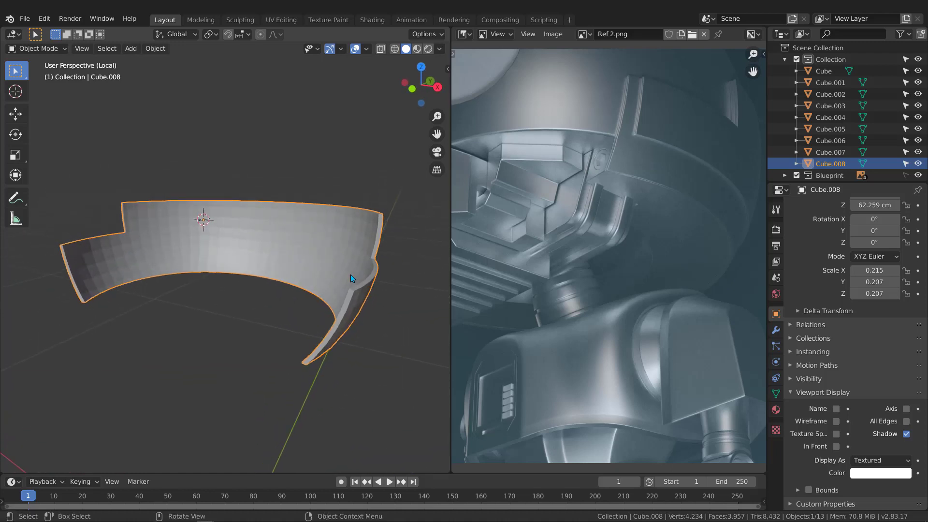